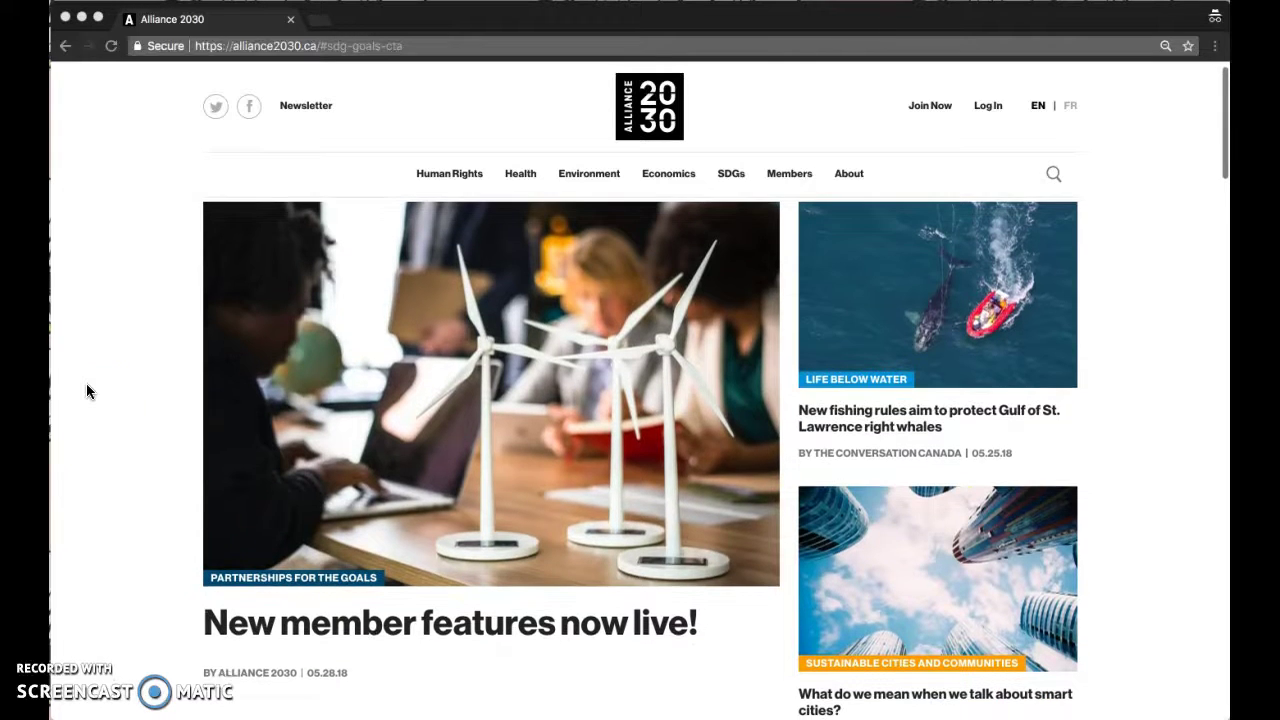
- Scroll the home page past the SDG grid, Events, Projects and Posts to the Partnerships footer
scroll(114, 451, down, 1)
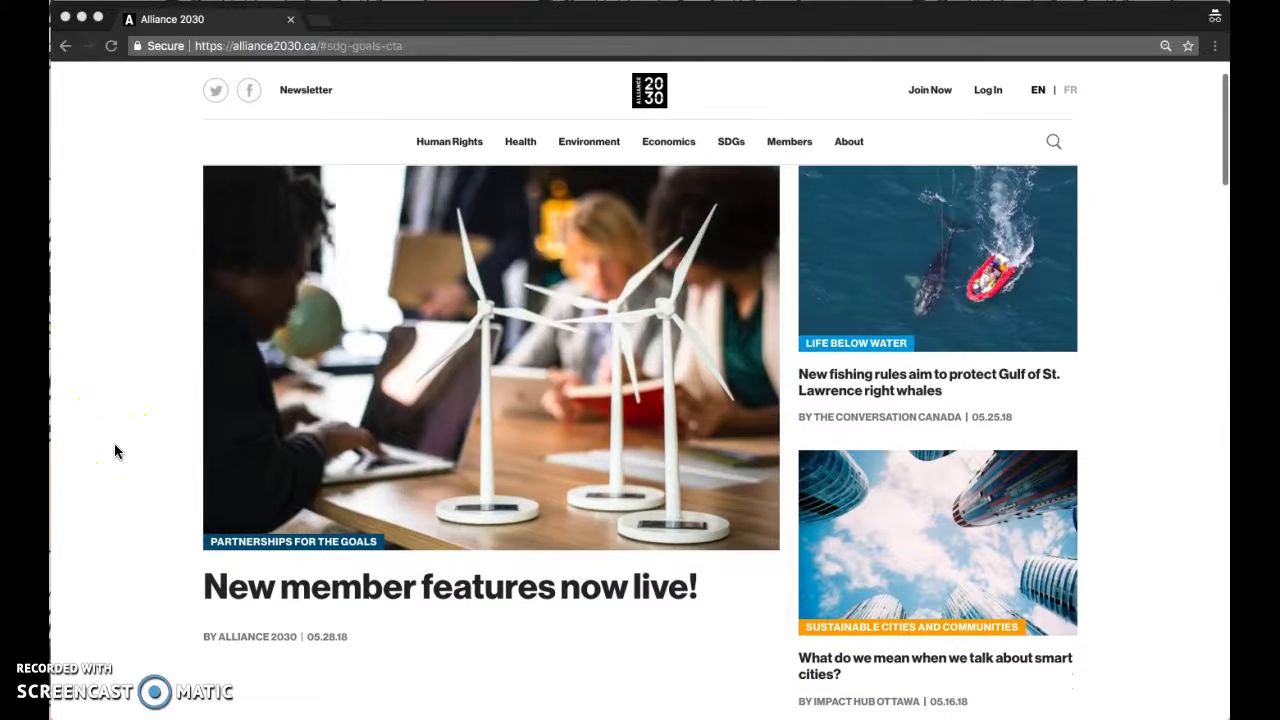
scroll(114, 450, down, 5)
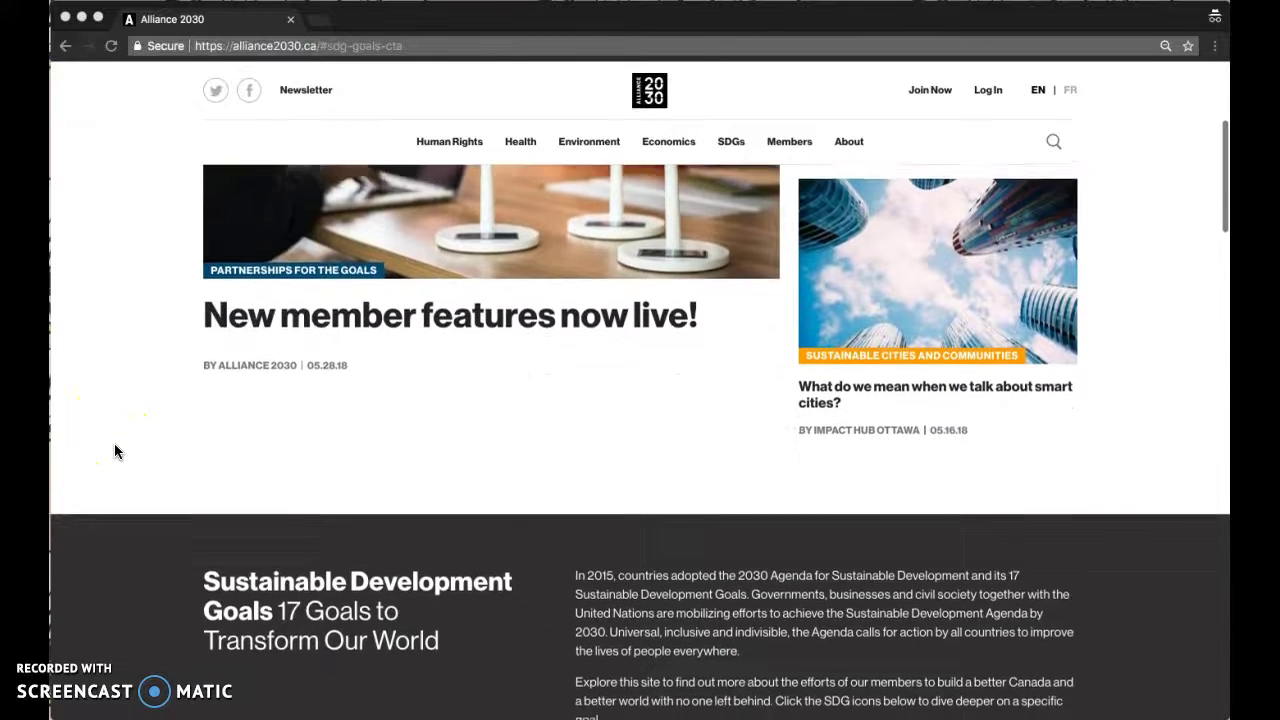
scroll(114, 451, down, 4)
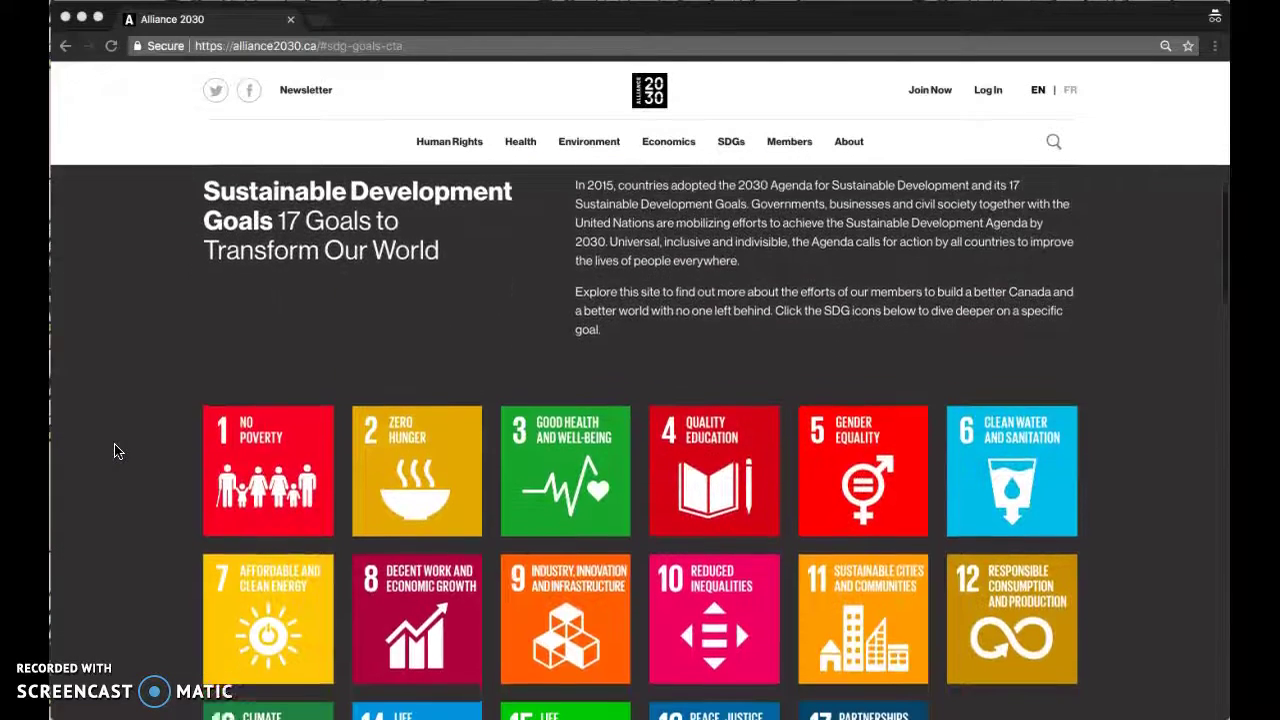
scroll(114, 451, down, 9)
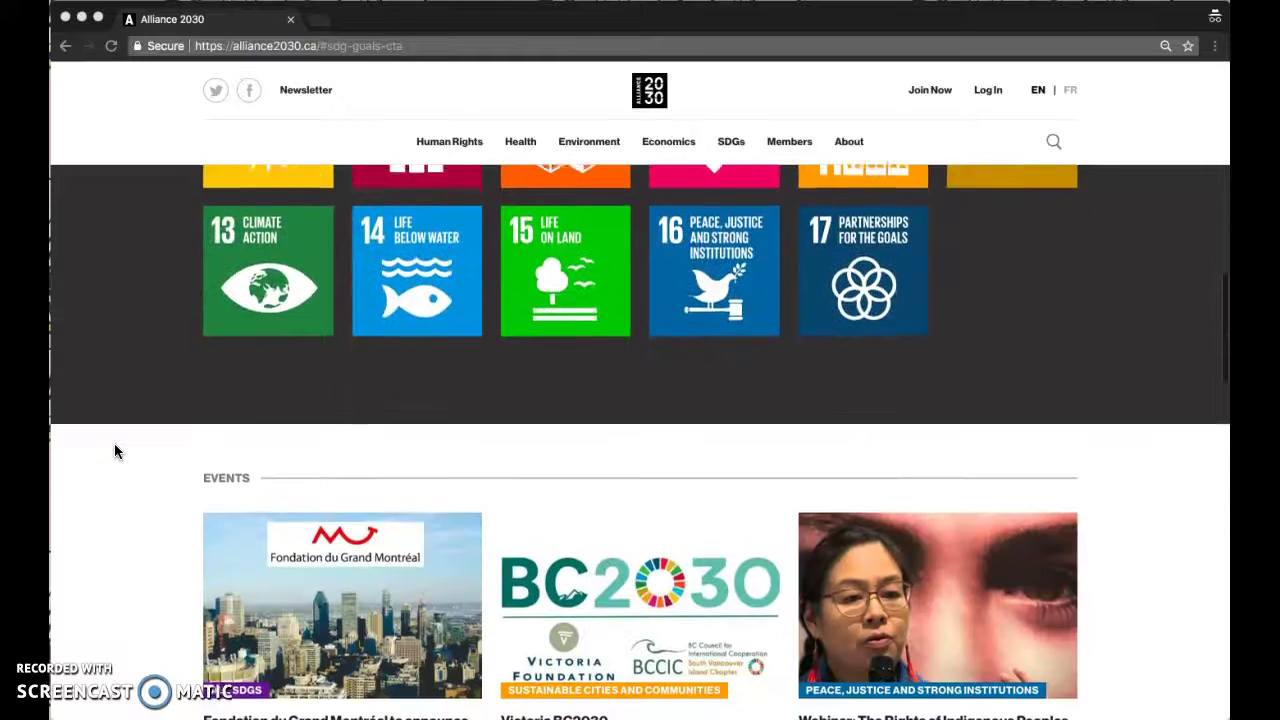
scroll(114, 451, down, 1)
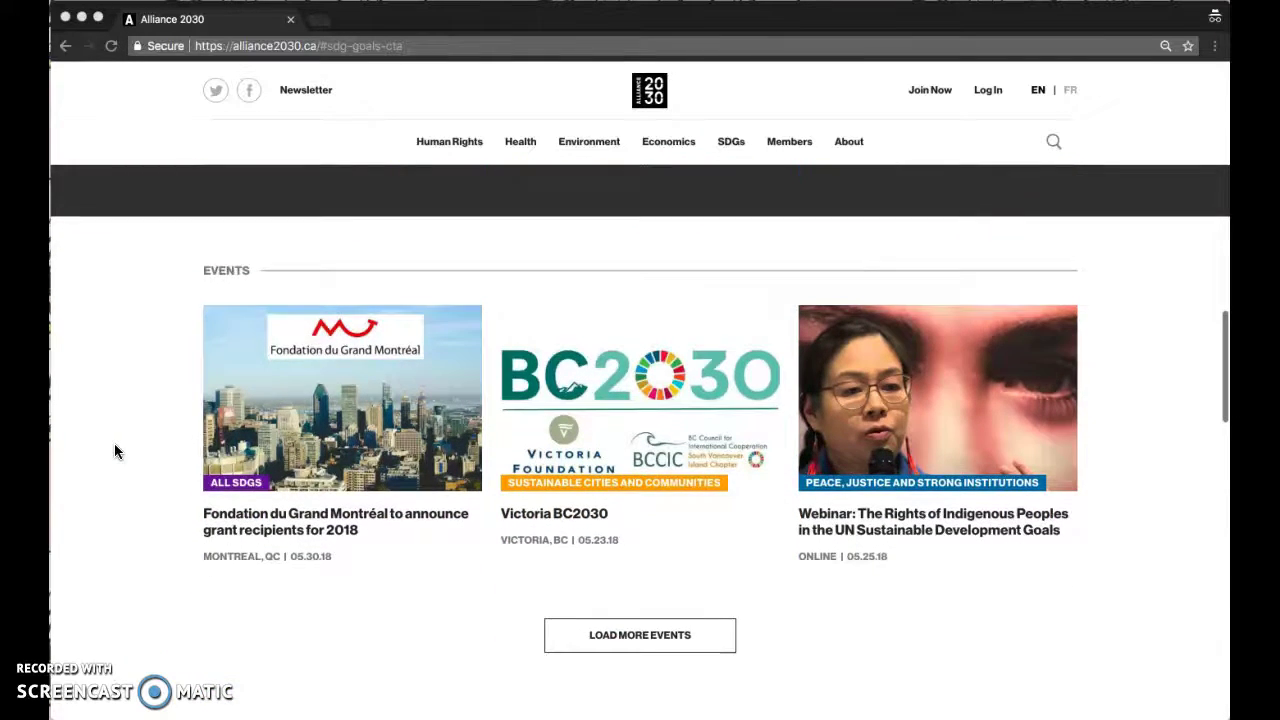
scroll(114, 451, down, 2)
scroll(114, 451, down, 4)
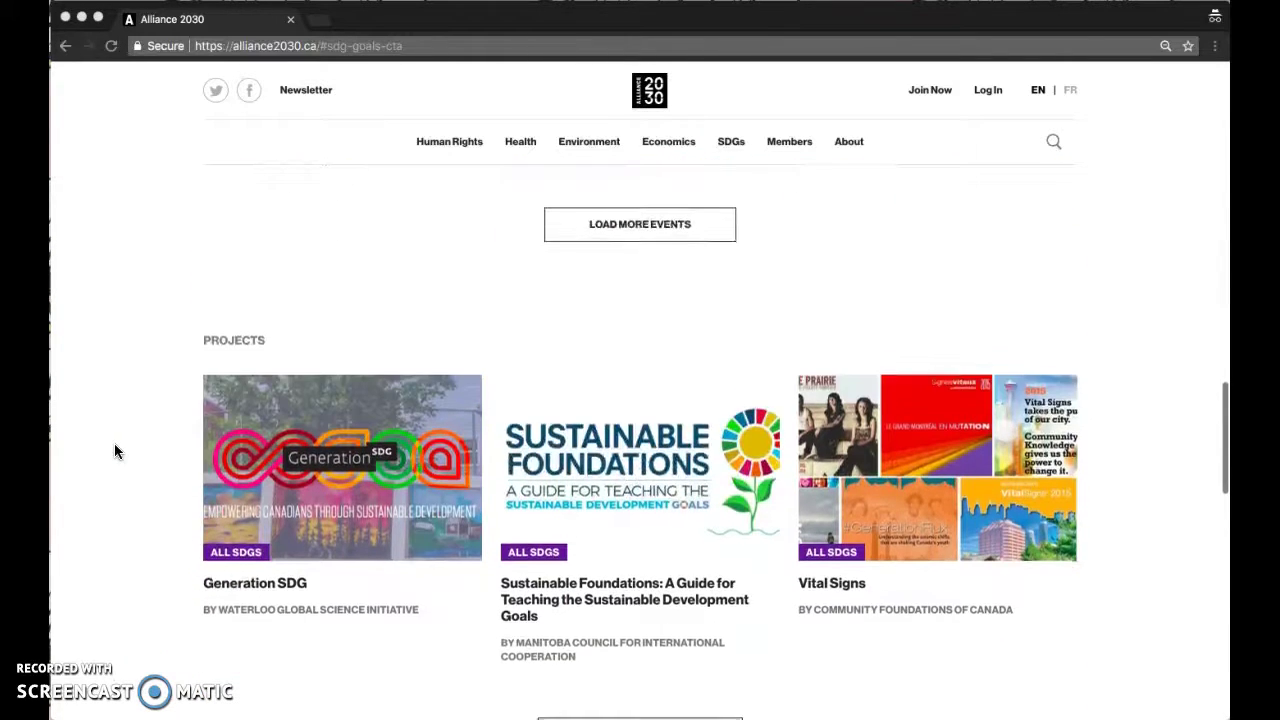
scroll(114, 451, down, 1)
scroll(114, 451, down, 1)
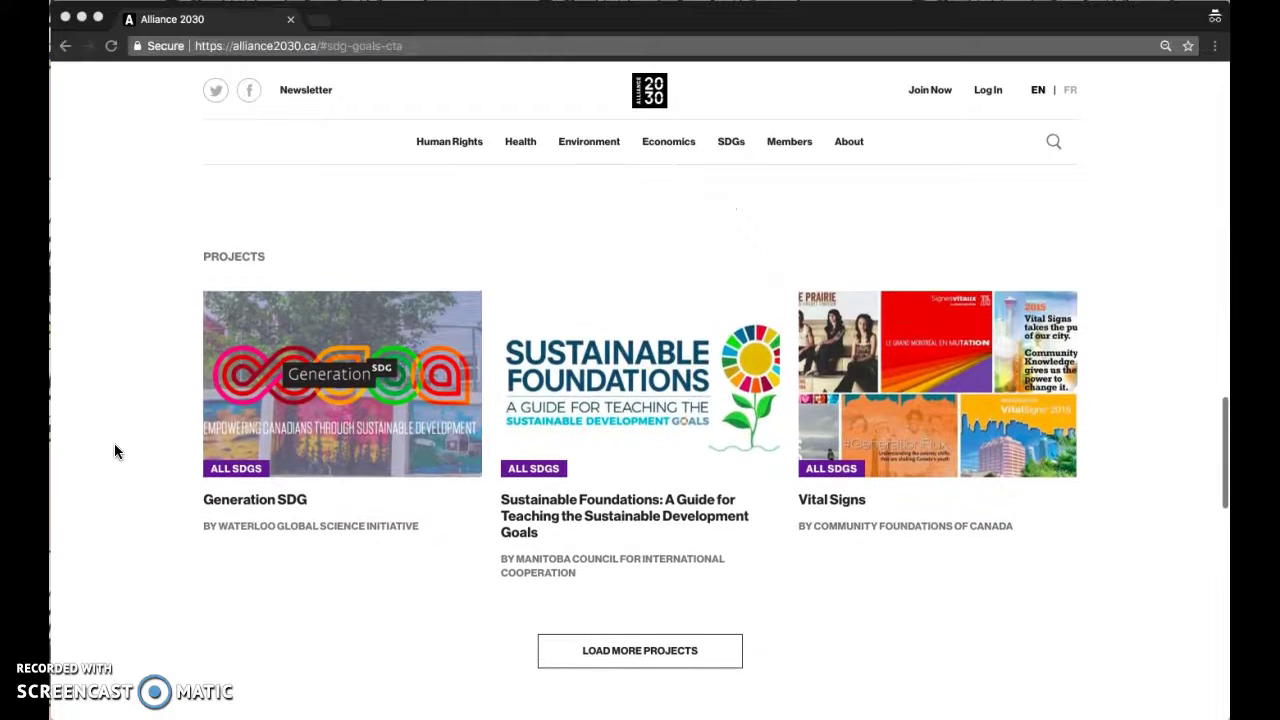
scroll(114, 443, down, 3)
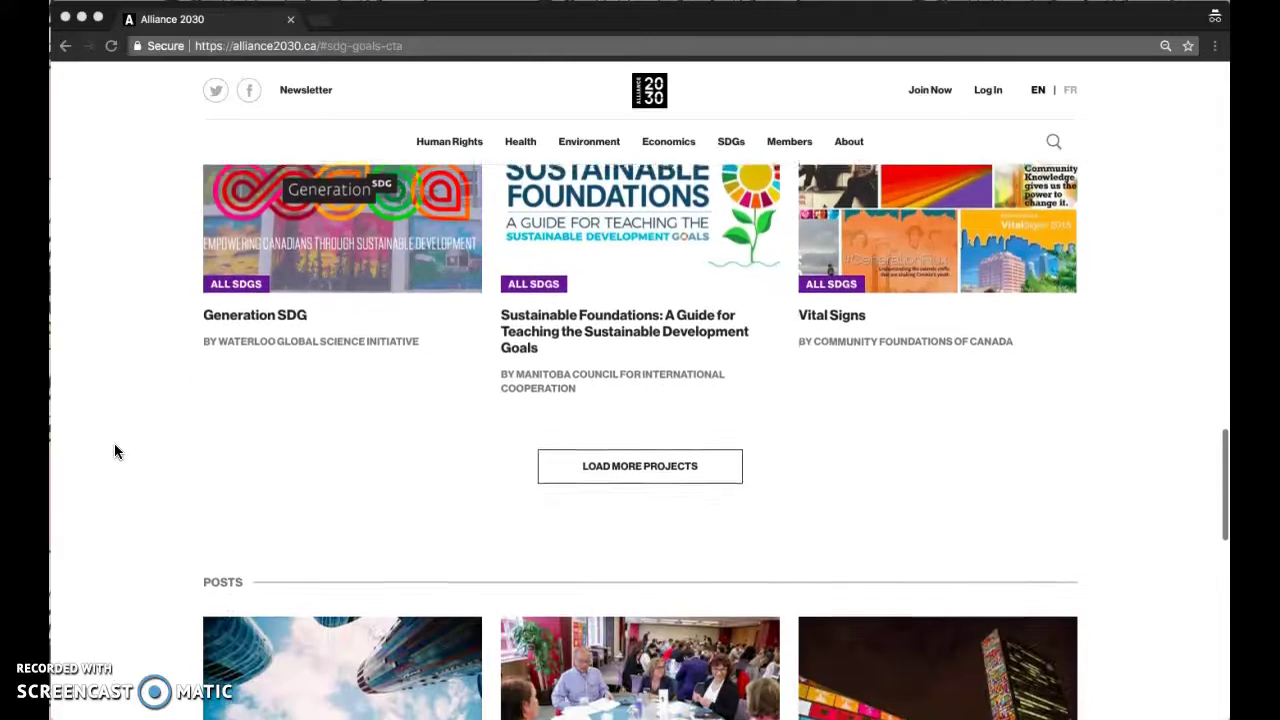
scroll(113, 454, down, 3)
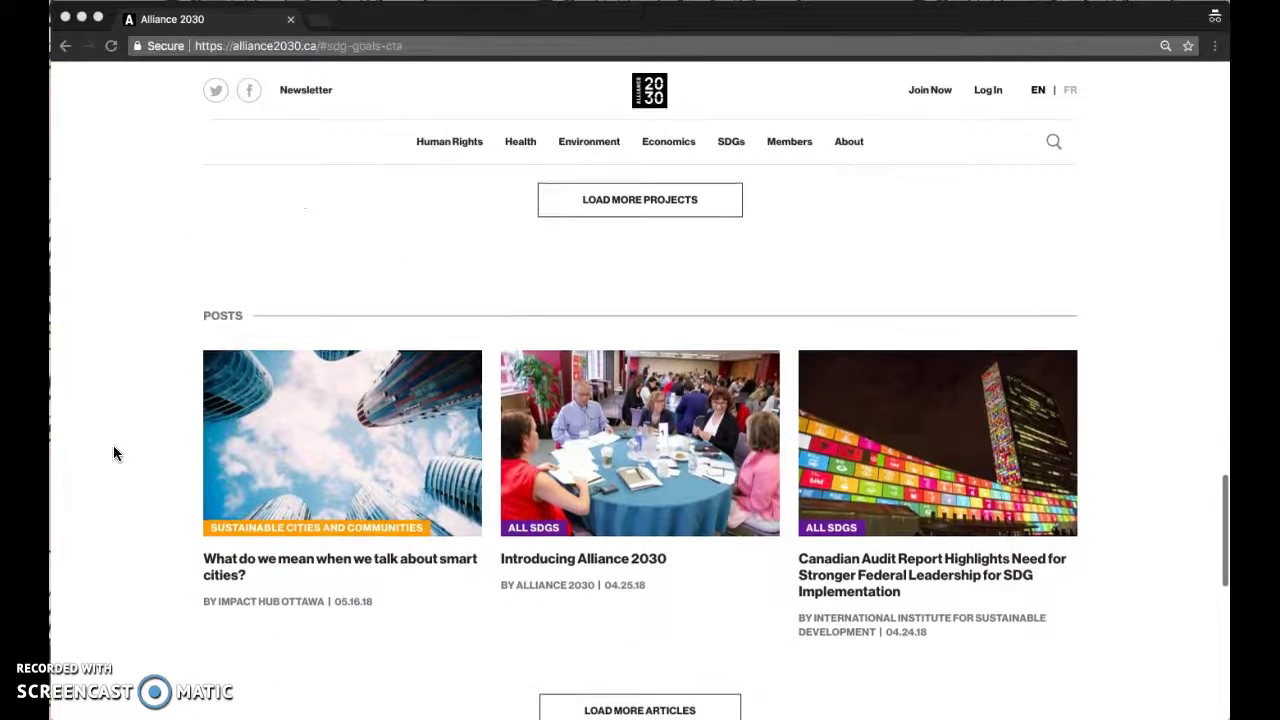
scroll(418, 555, down, 1)
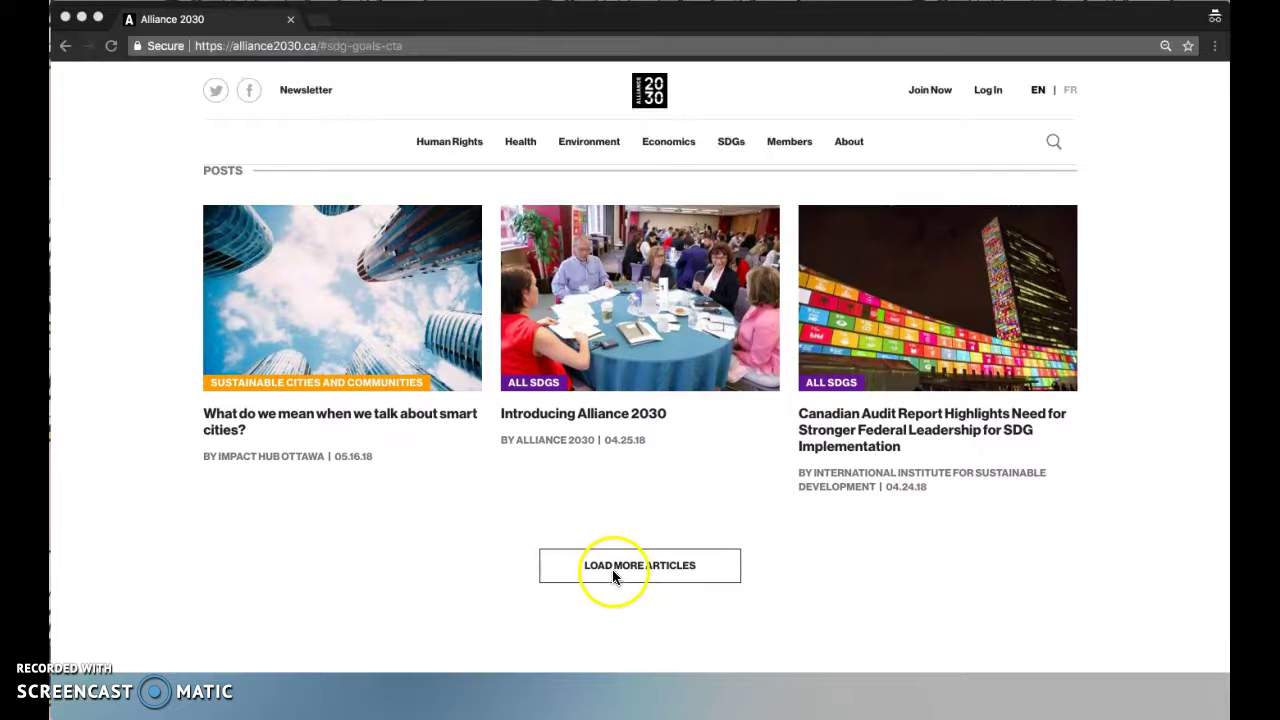
scroll(361, 604, down, 5)
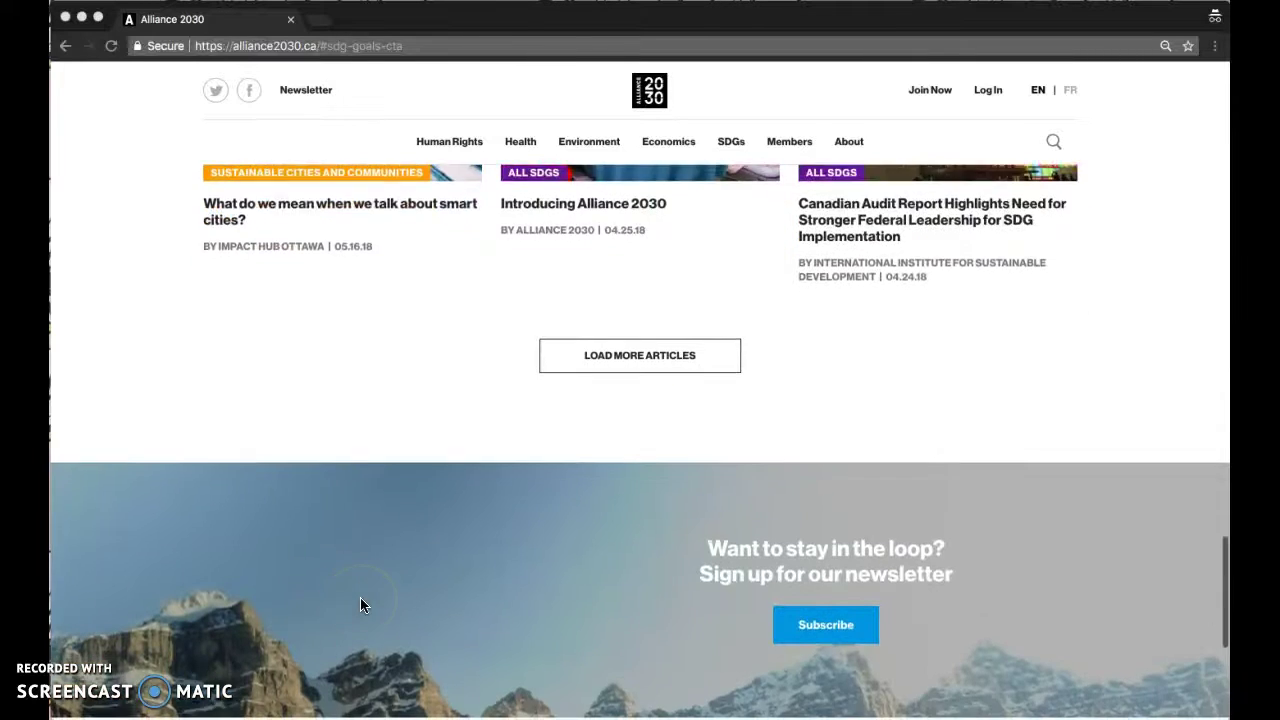
scroll(283, 627, down, 1)
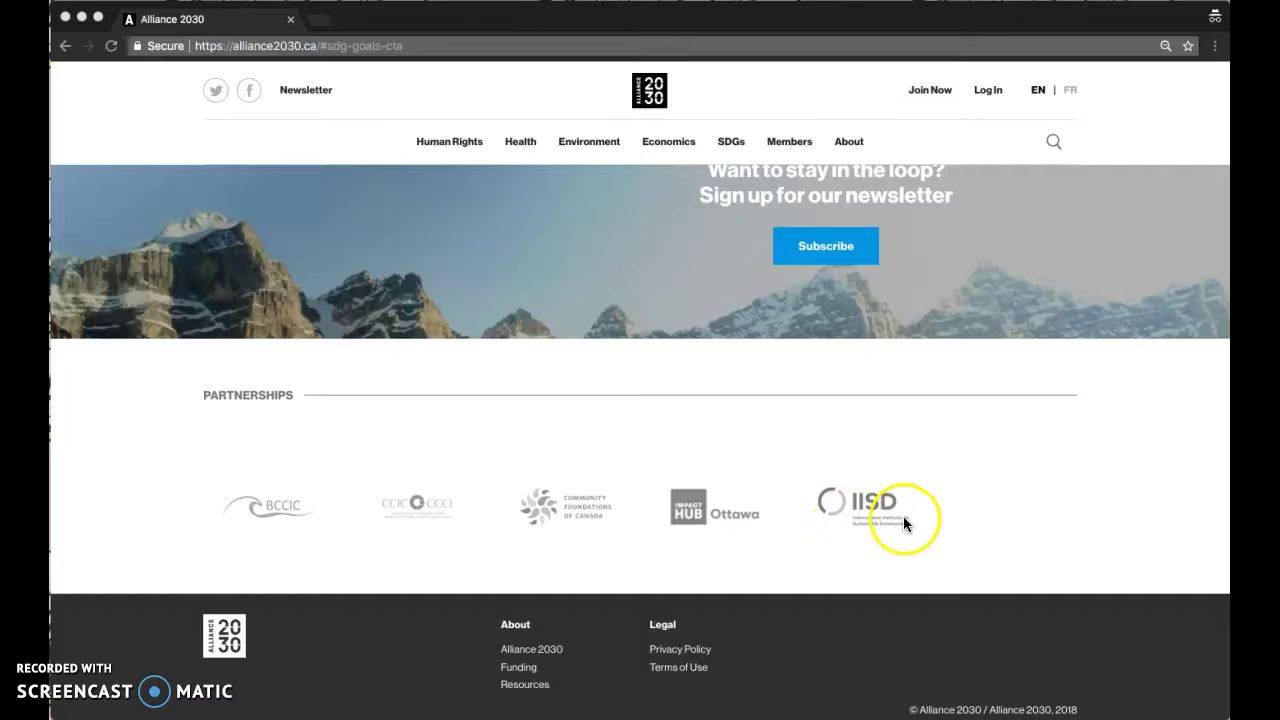
- Scroll back to the top of the home page and open the Environment category page
scroll(826, 535, up, 15)
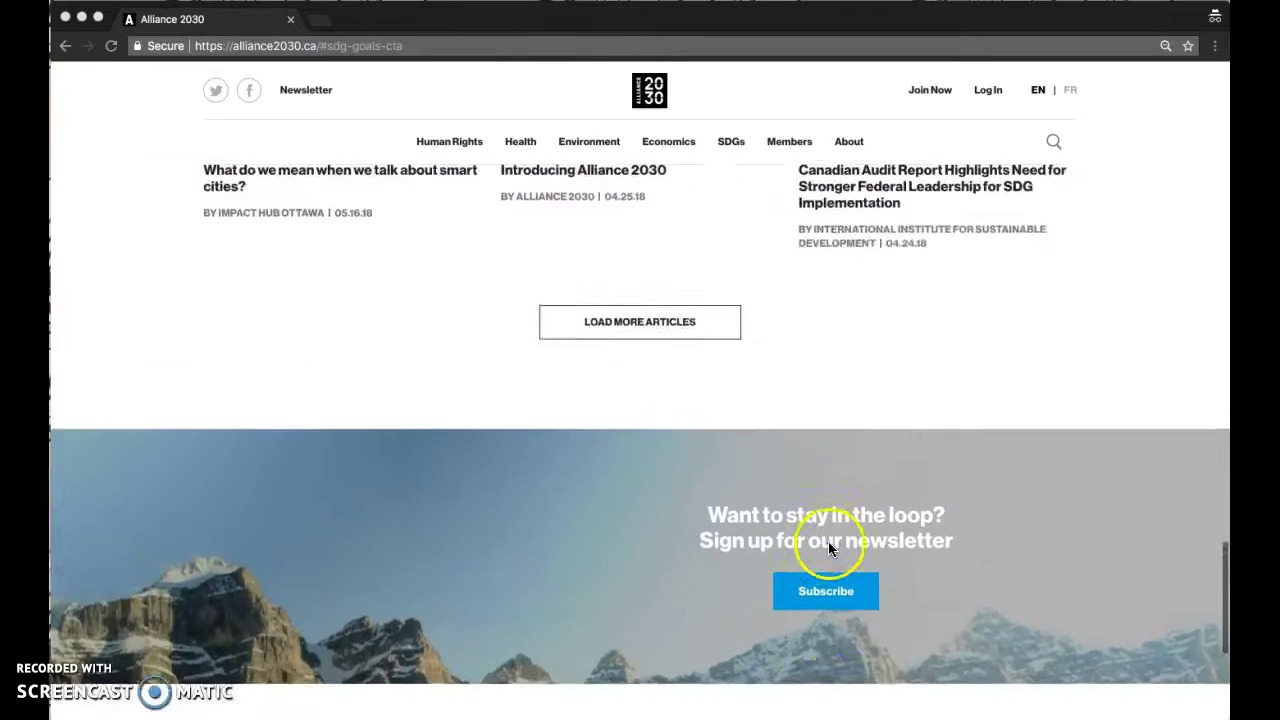
scroll(828, 548, up, 15)
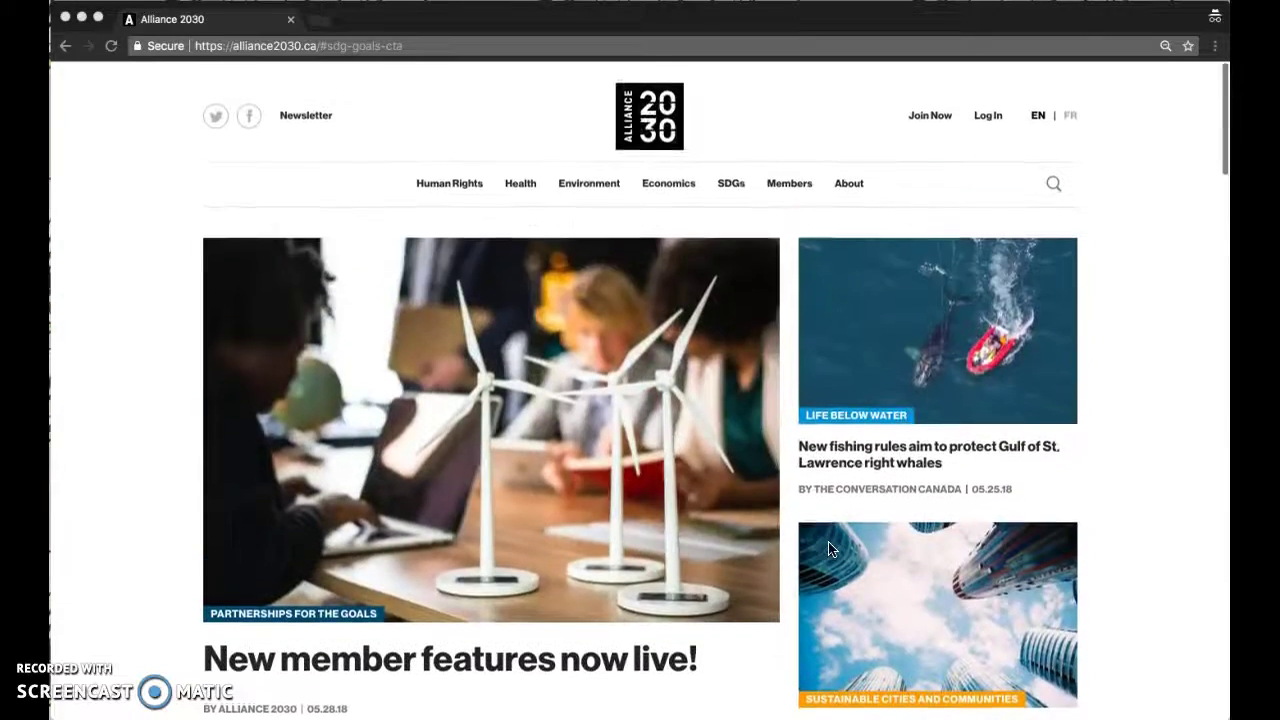
click(824, 544)
click(500, 353)
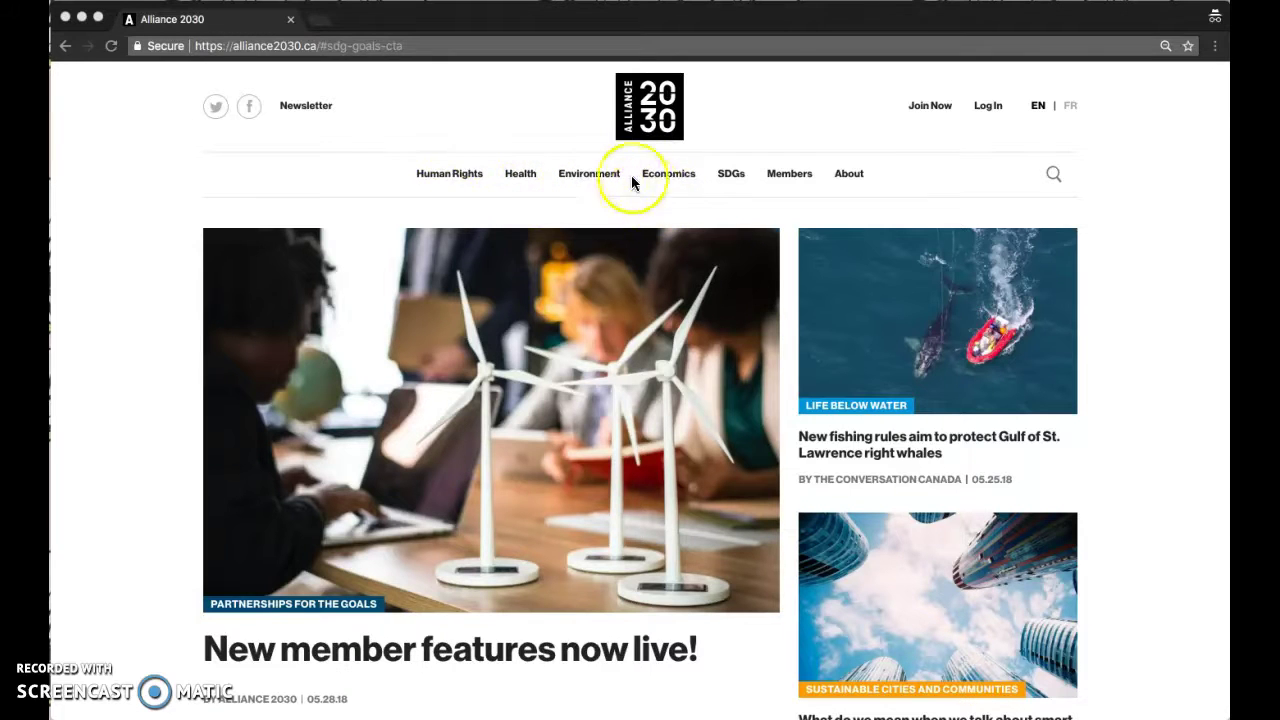
click(579, 177)
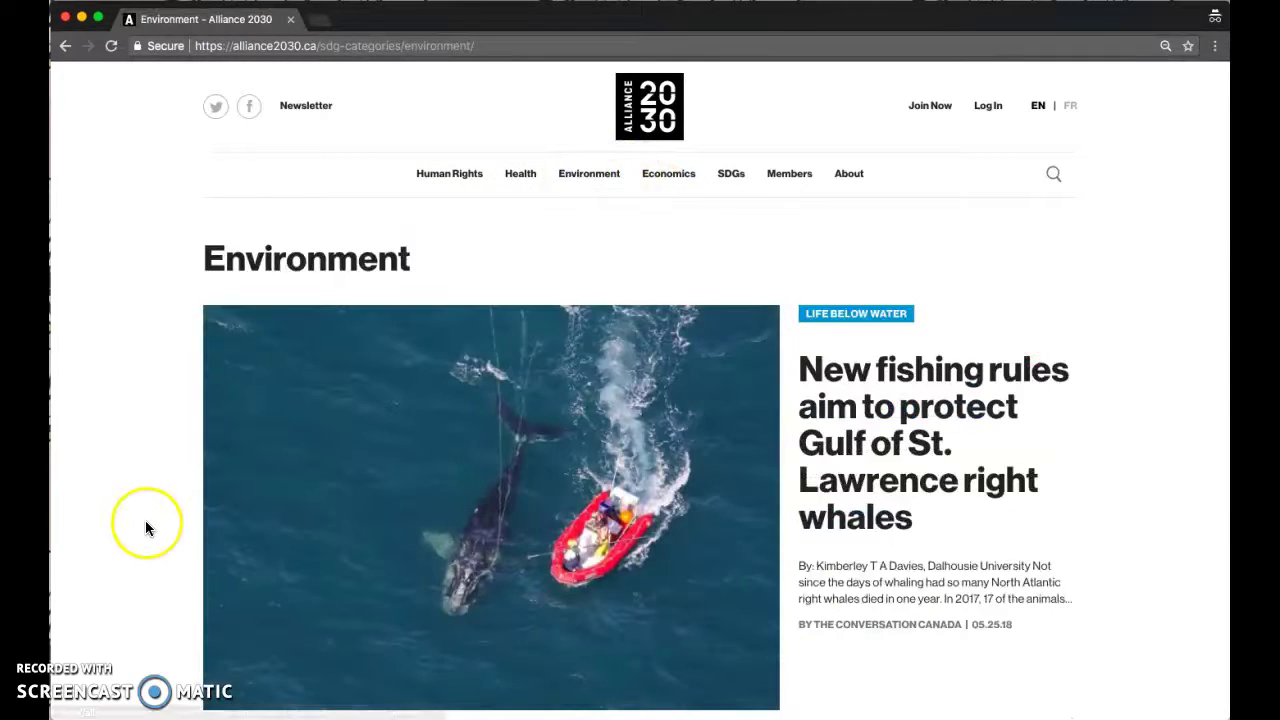
scroll(146, 527, down, 1)
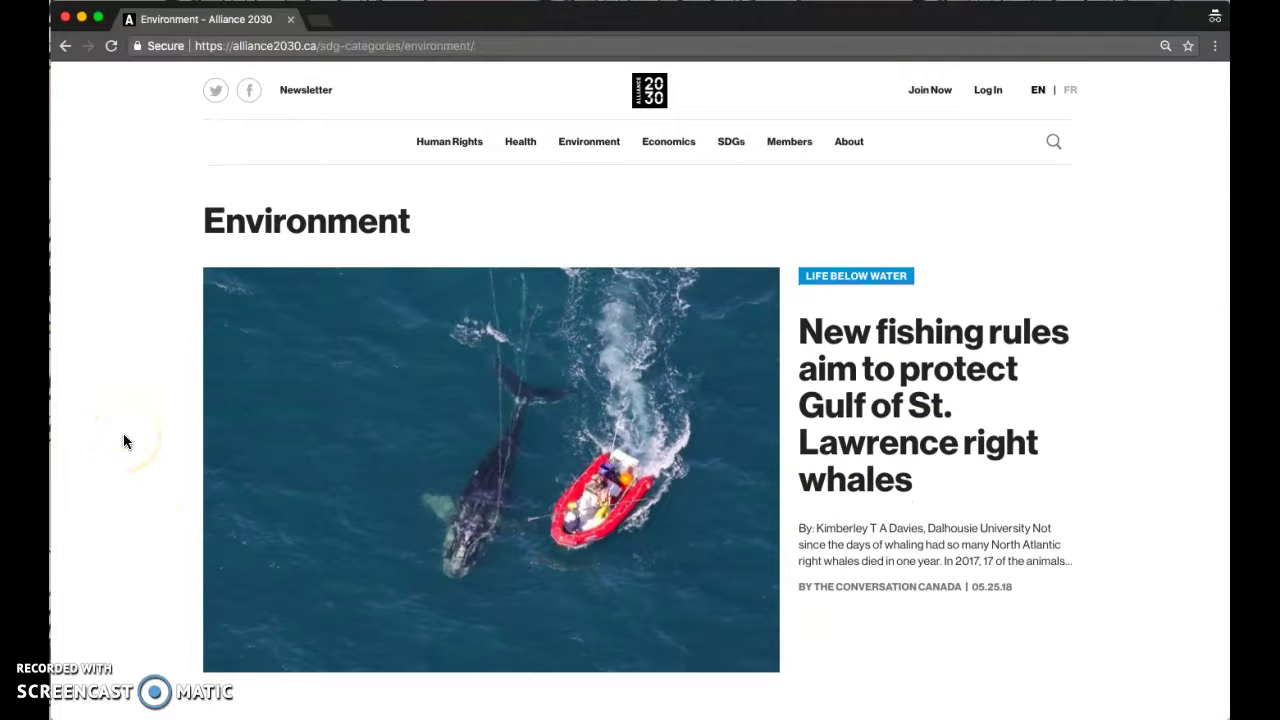
scroll(124, 437, down, 3)
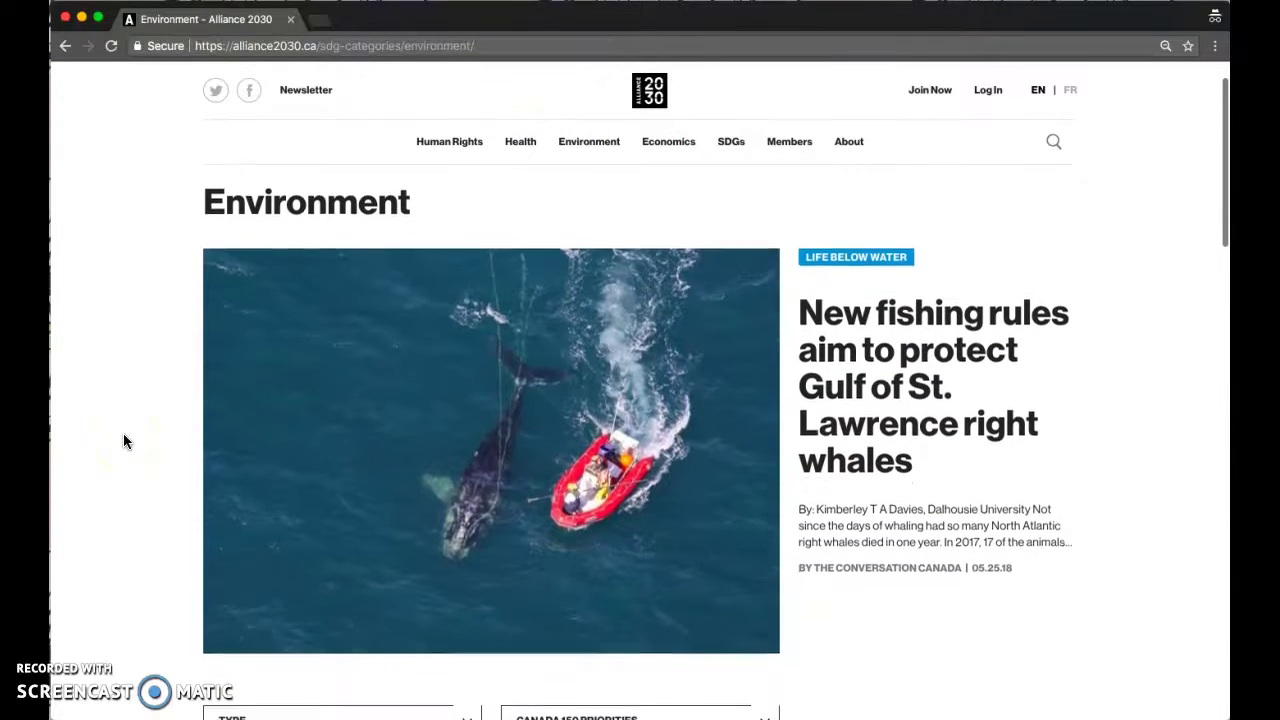
scroll(124, 441, down, 8)
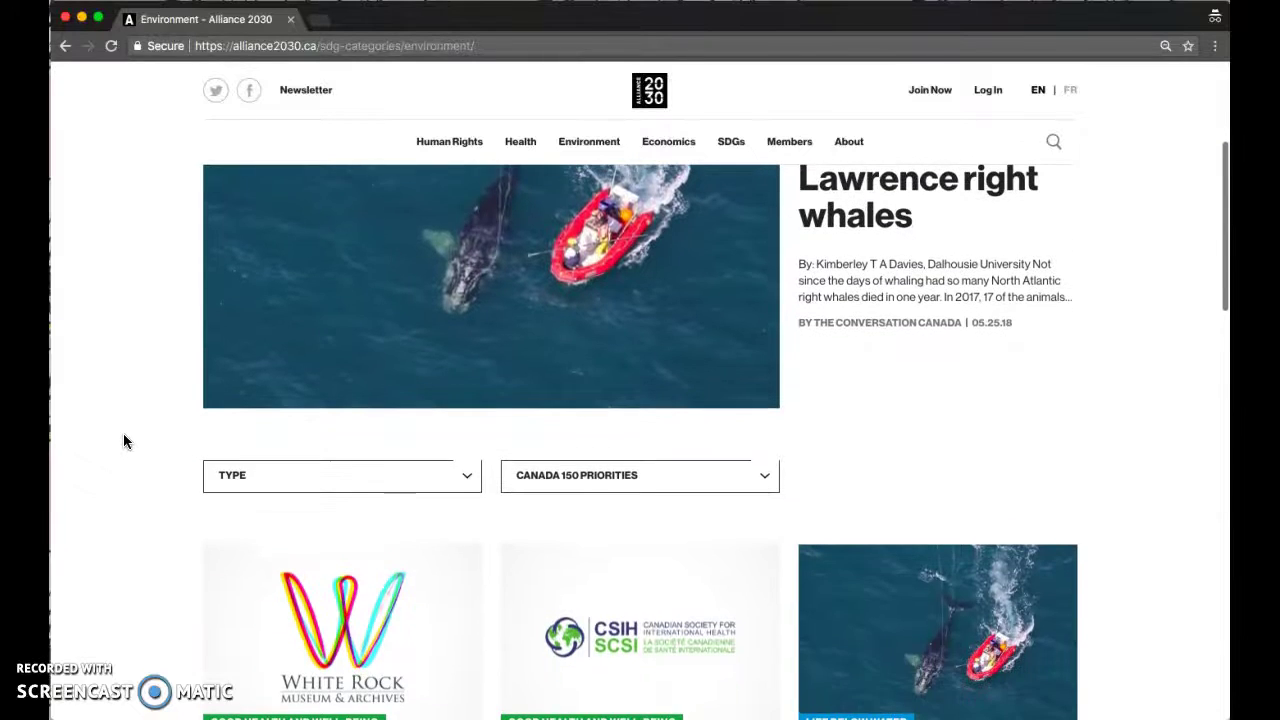
scroll(123, 441, down, 2)
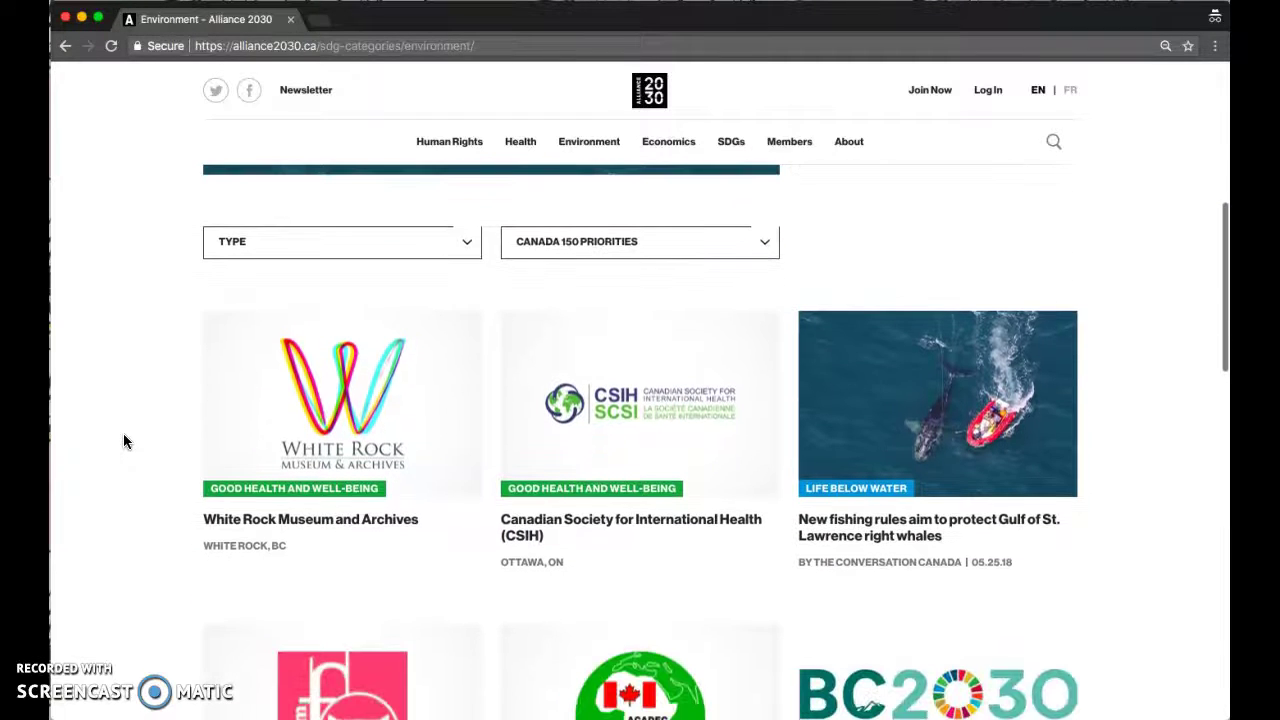
click(259, 245)
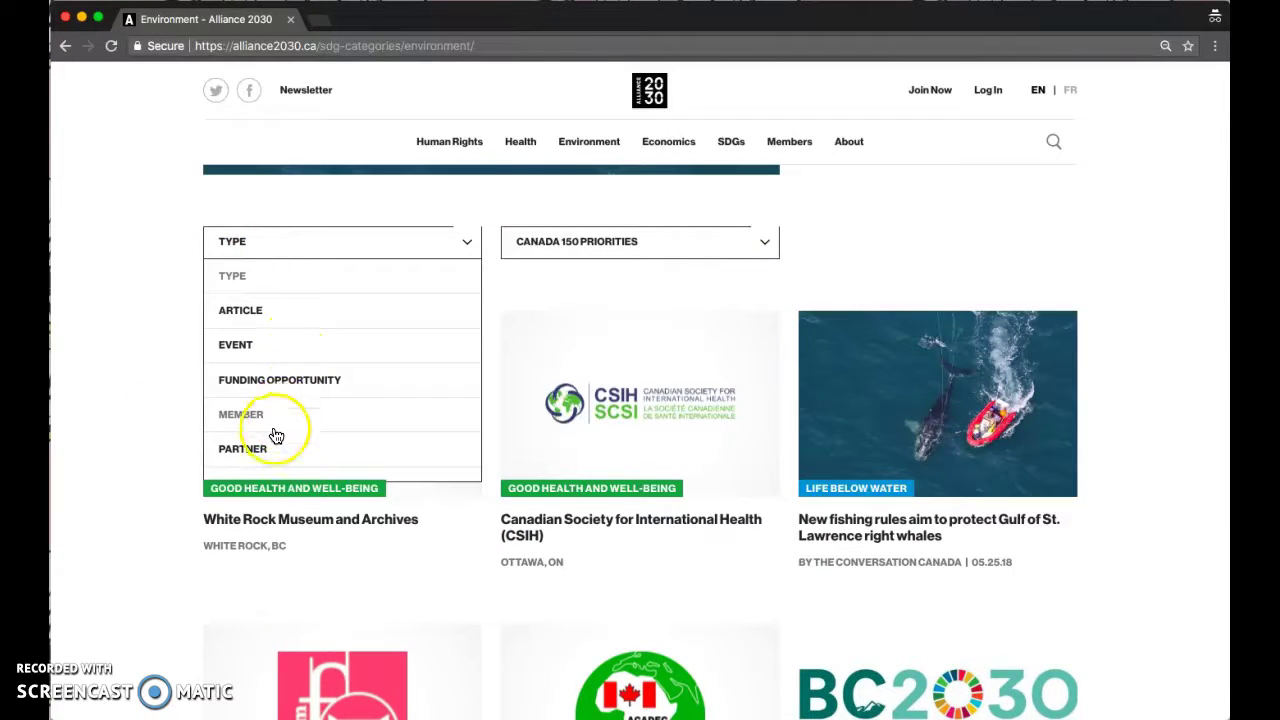
scroll(278, 434, down, 1)
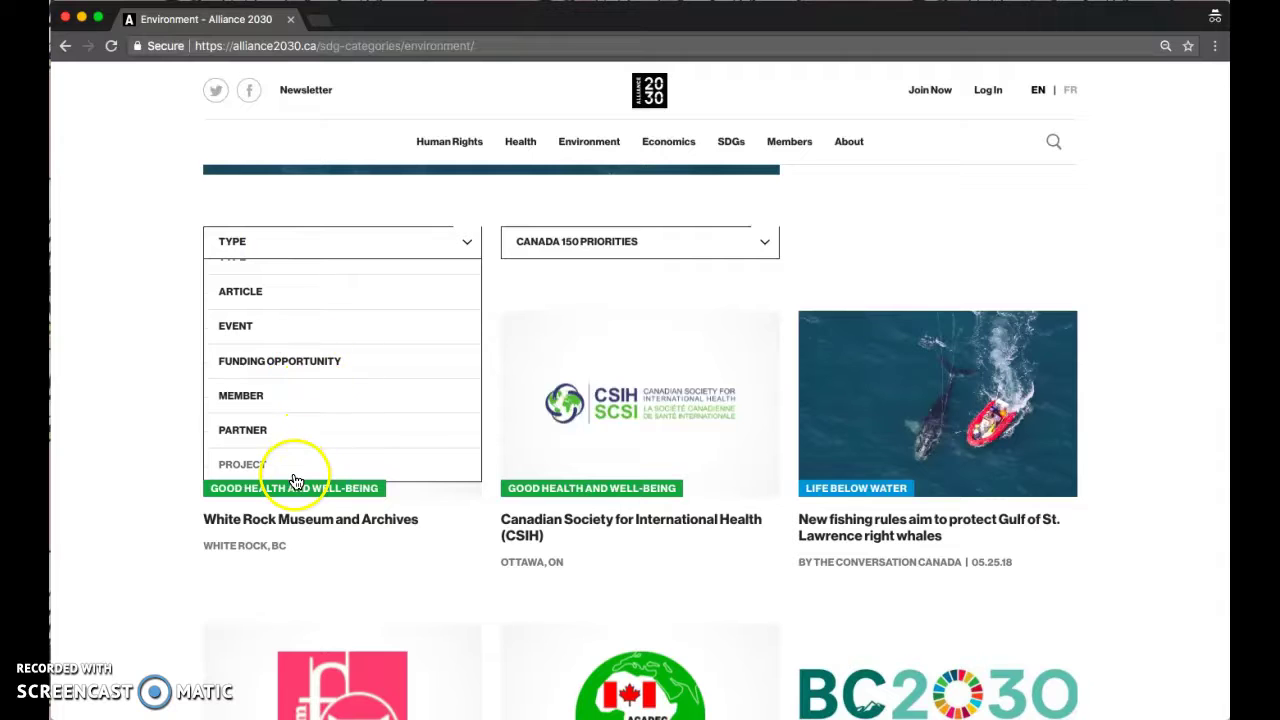
click(229, 243)
scroll(304, 238, up, 3)
scroll(304, 238, up, 5)
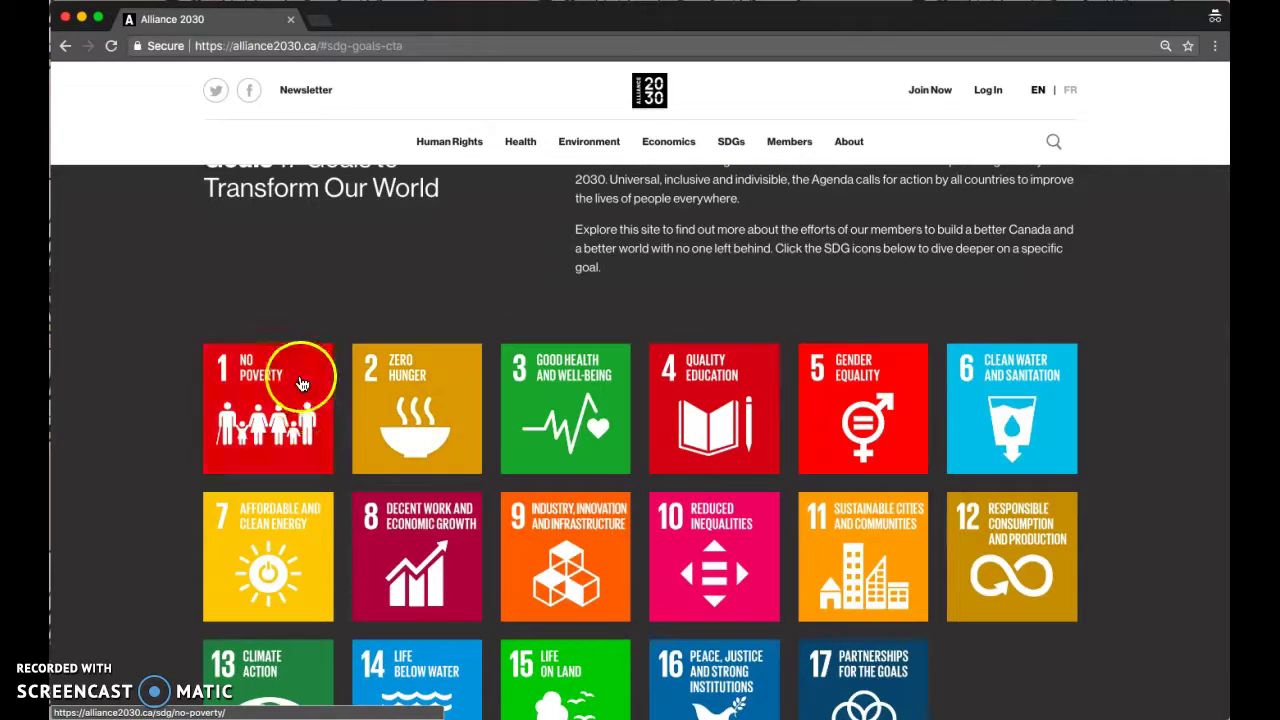
- Open the Gender Equality goal page and scroll through its member organization cards
scroll(267, 290, up, 2)
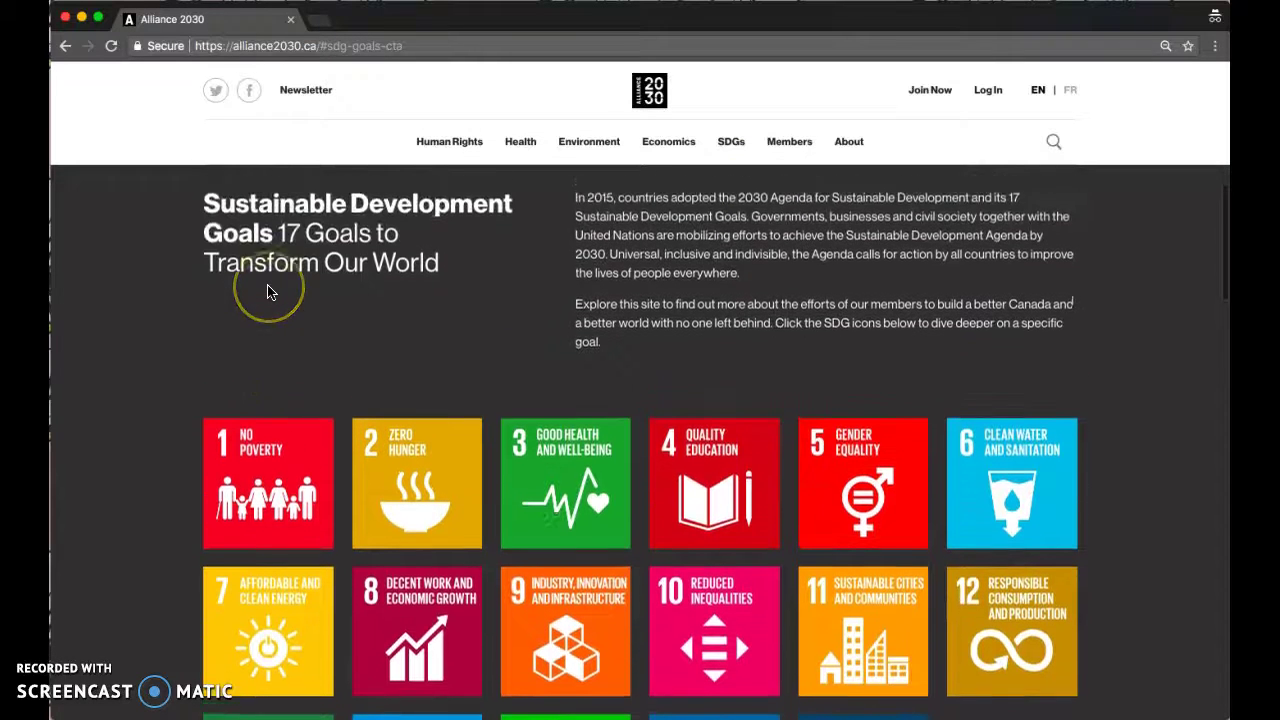
scroll(267, 290, down, 5)
click(577, 283)
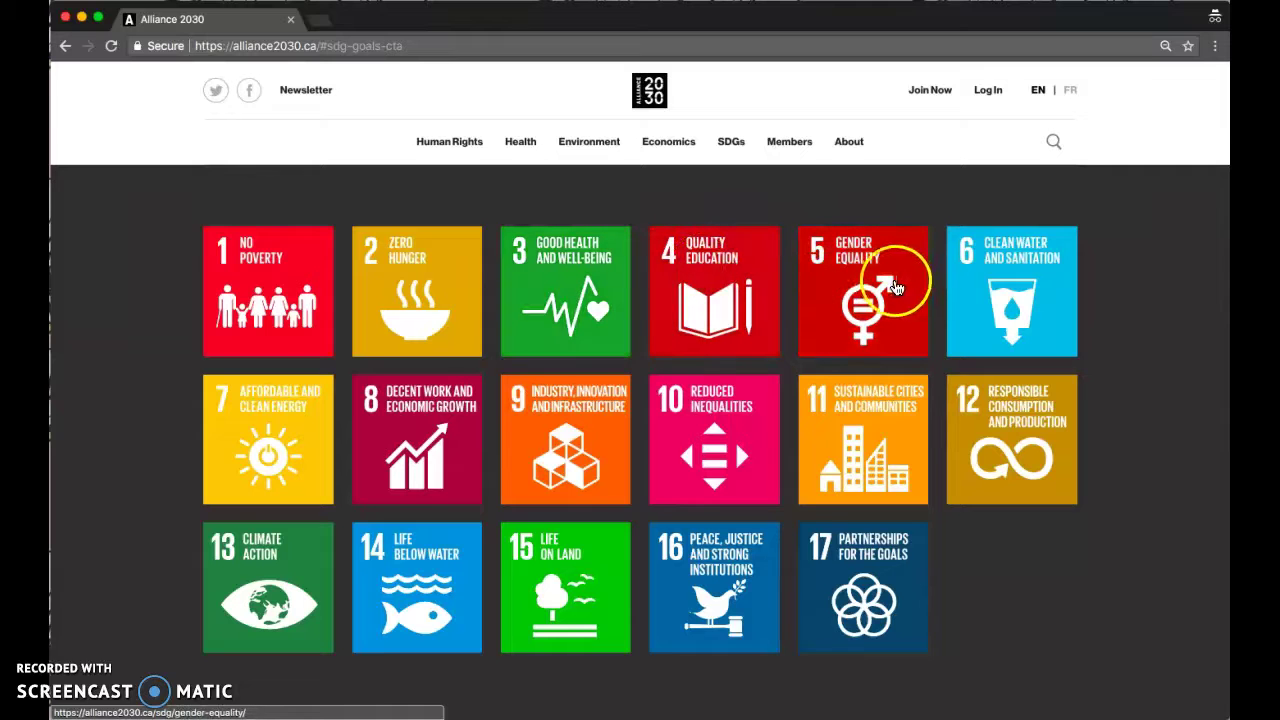
click(876, 303)
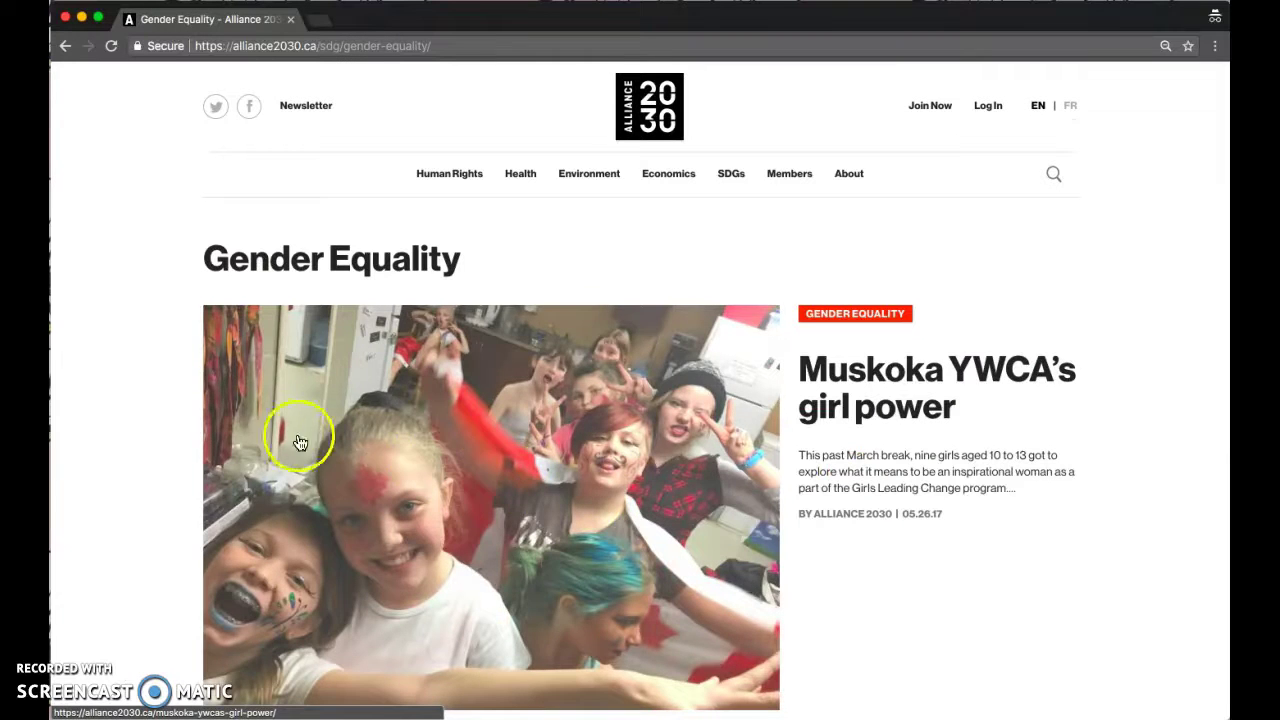
scroll(152, 445, down, 3)
scroll(152, 445, up, 1)
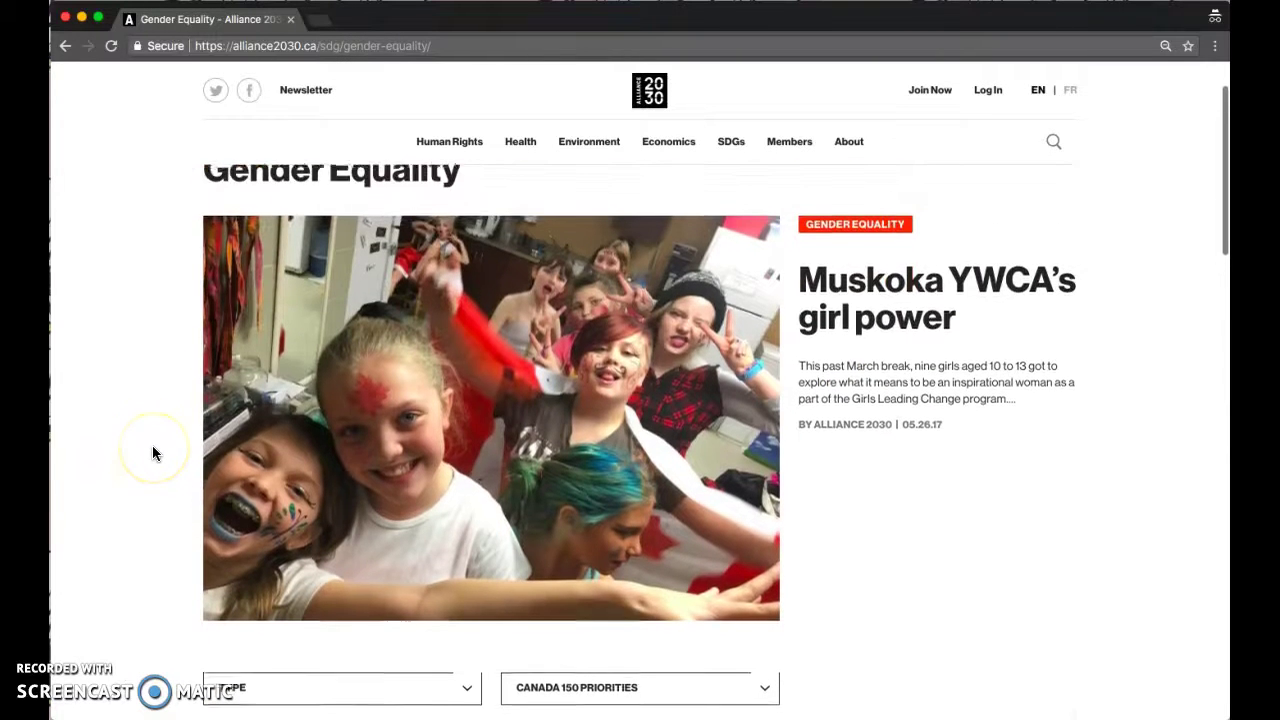
scroll(153, 452, down, 3)
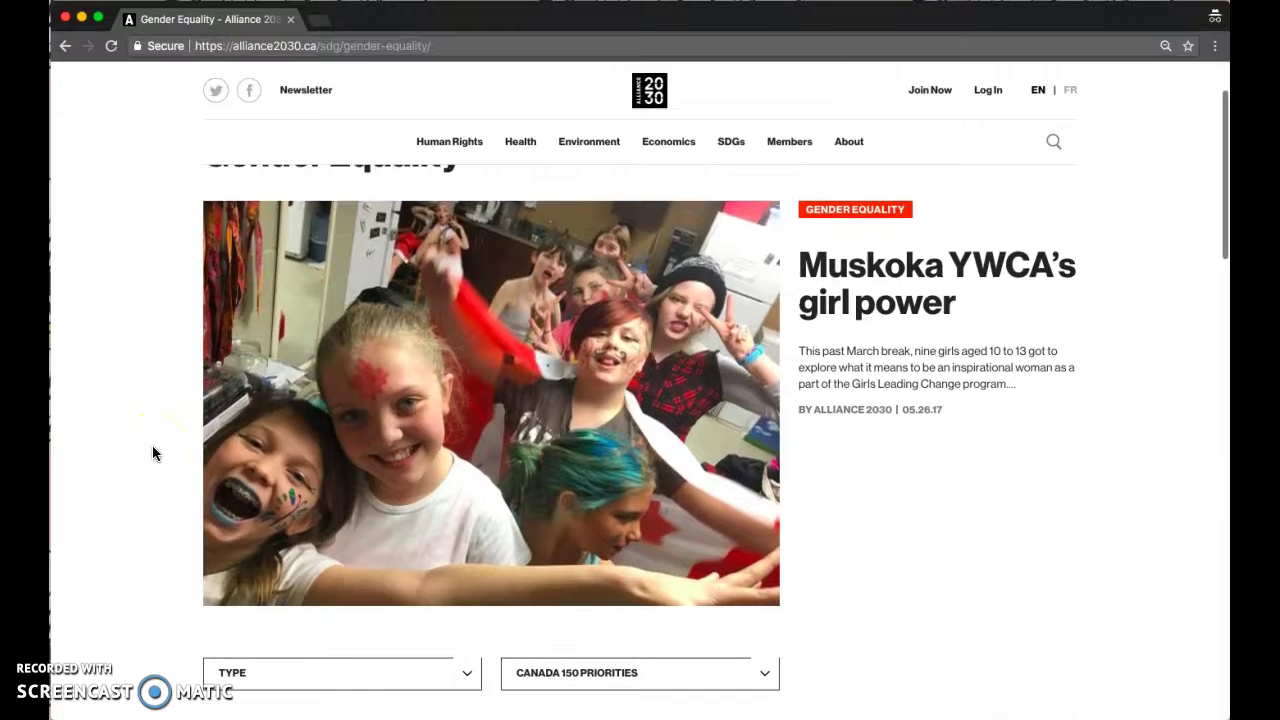
scroll(153, 453, down, 5)
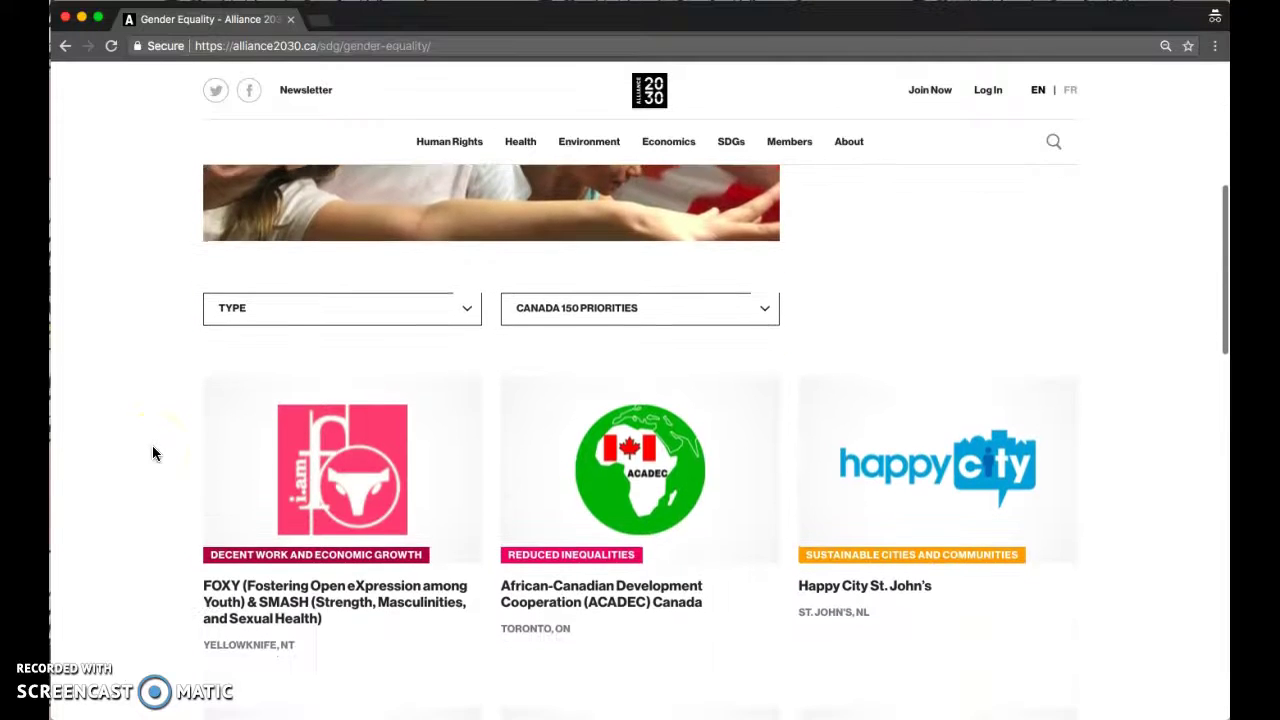
scroll(152, 453, up, 2)
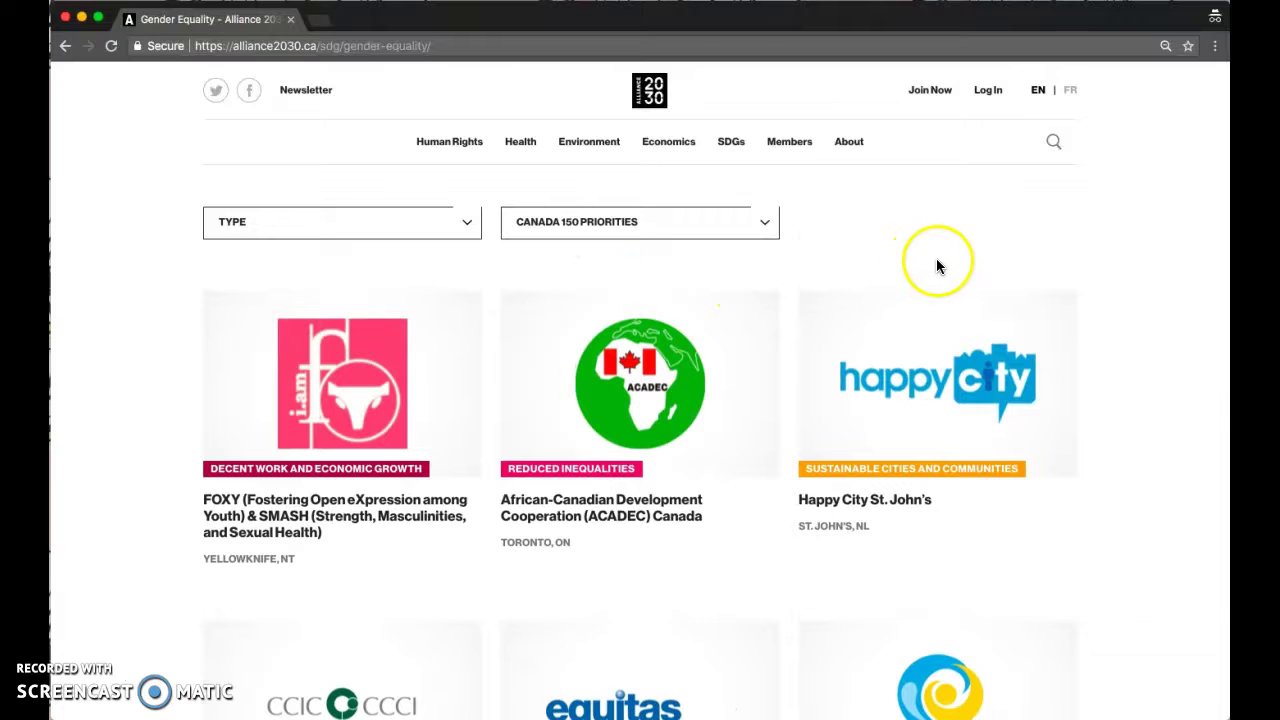
scroll(932, 281, down, 2)
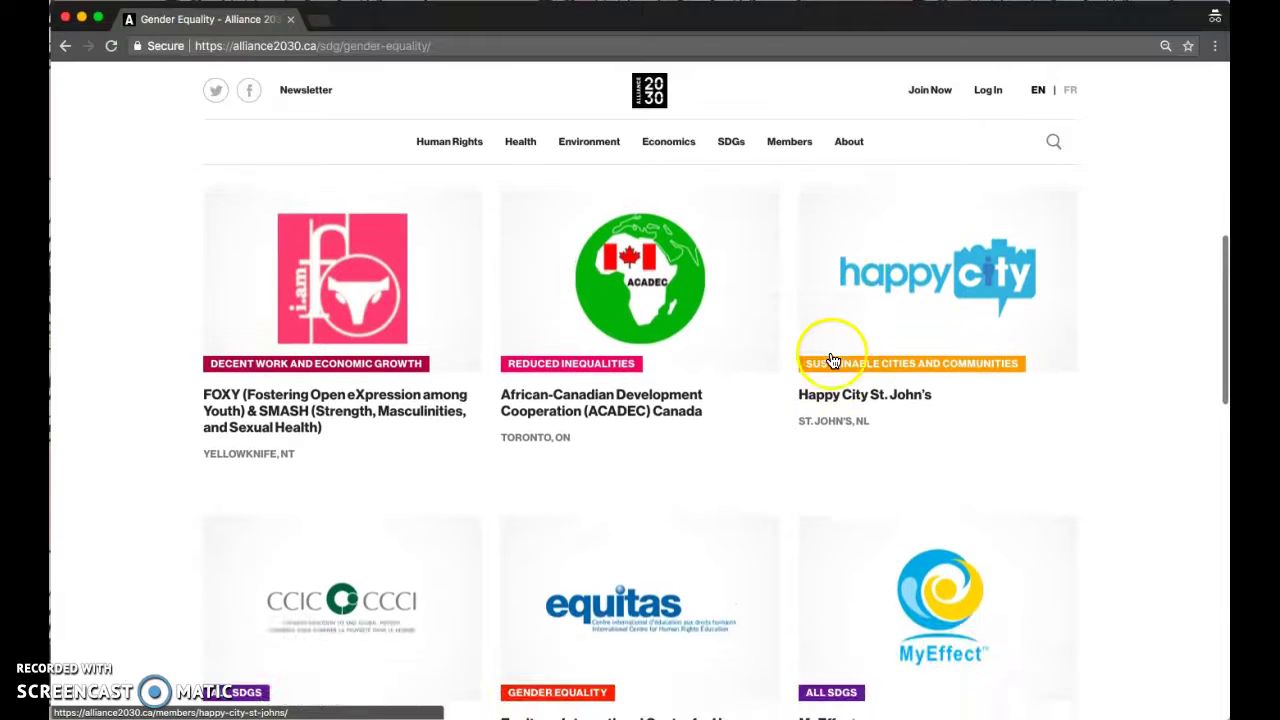
- Open the Members directory and inspect the goal, Canada 150 priority, organization type and region filters
click(795, 155)
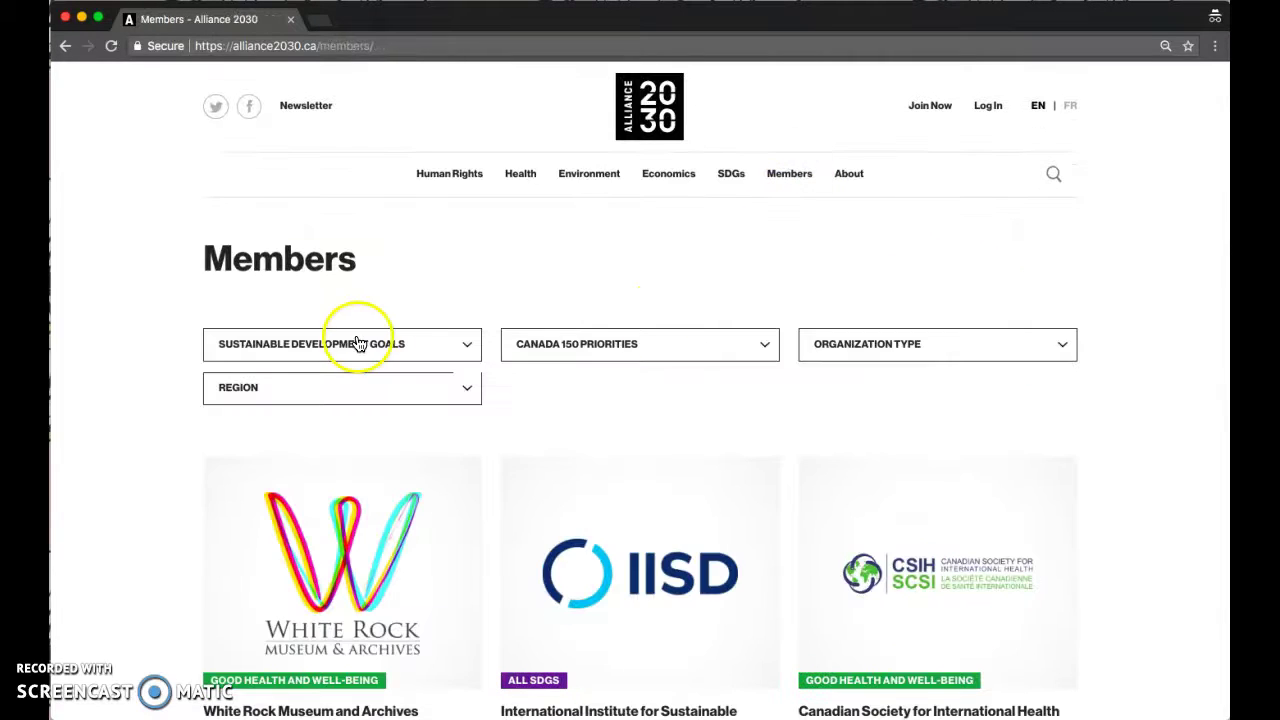
scroll(137, 300, down, 1)
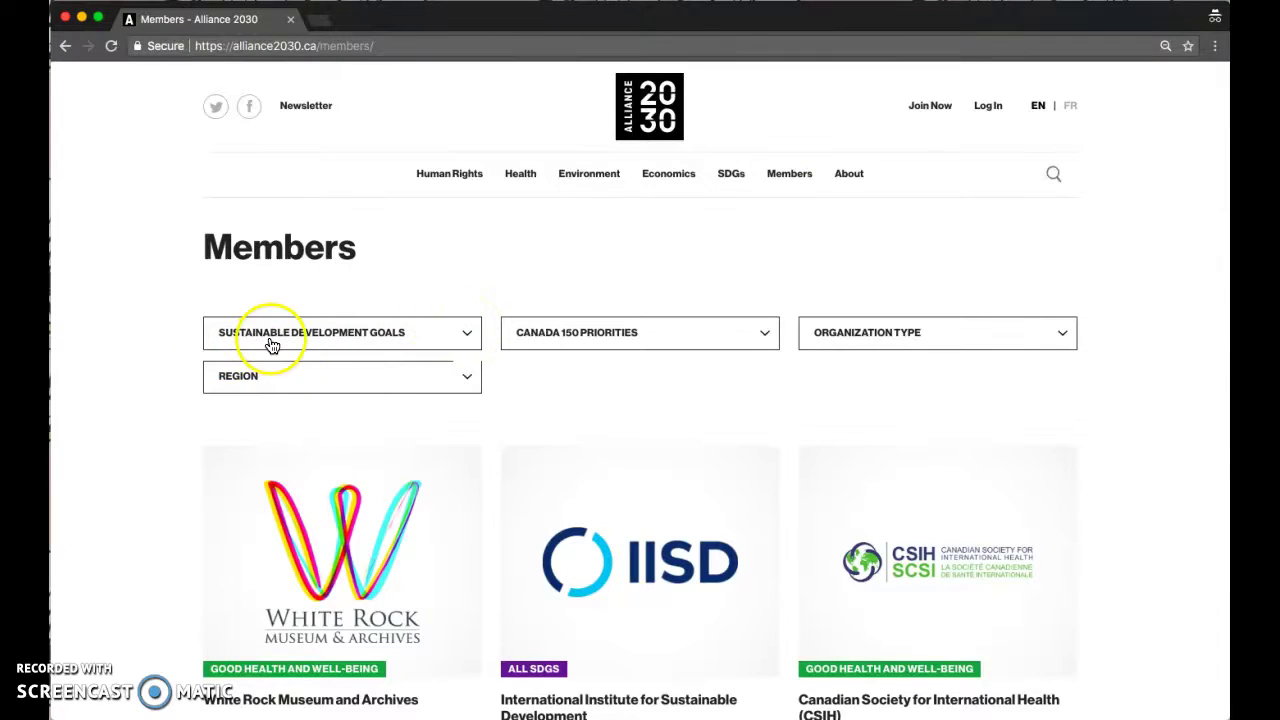
click(415, 337)
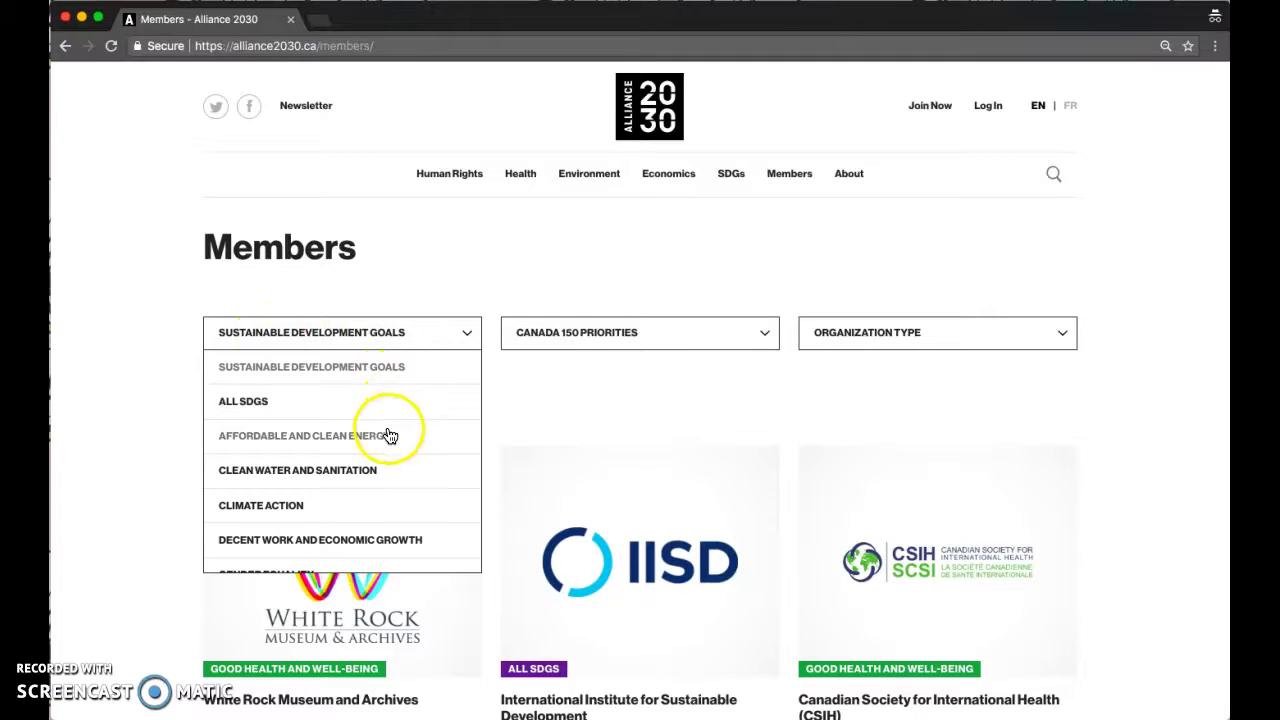
click(578, 332)
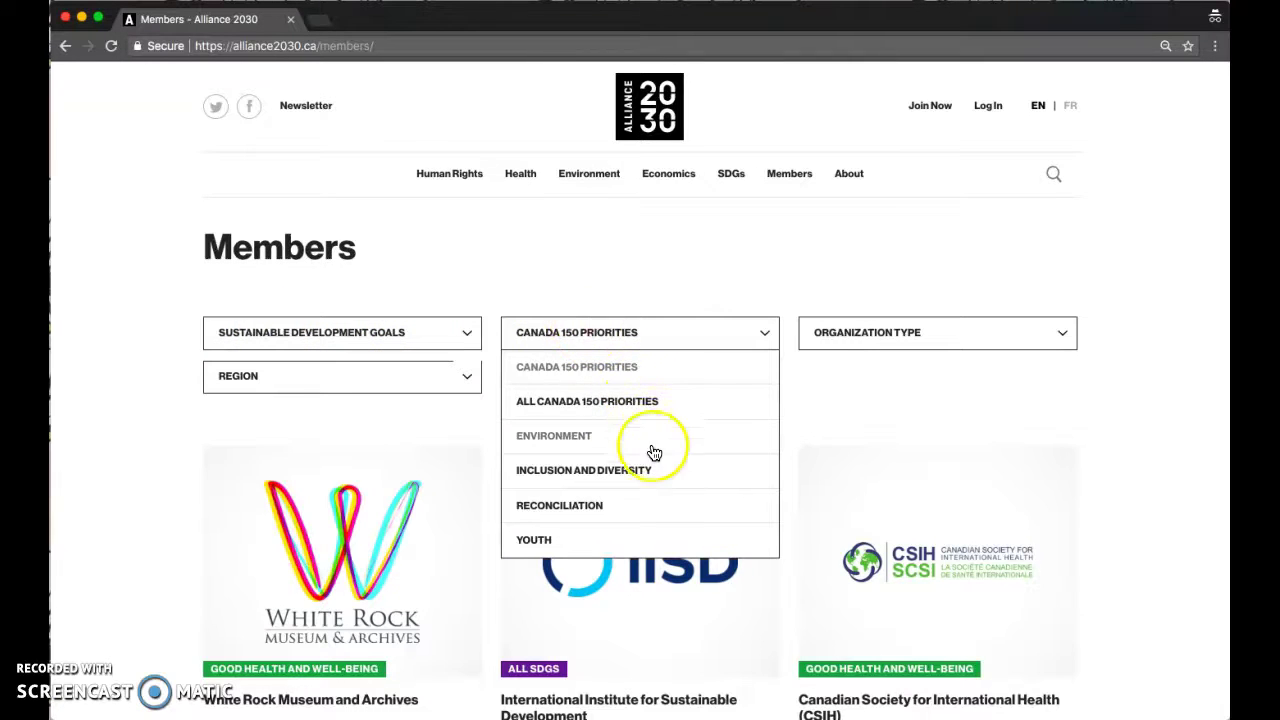
click(812, 343)
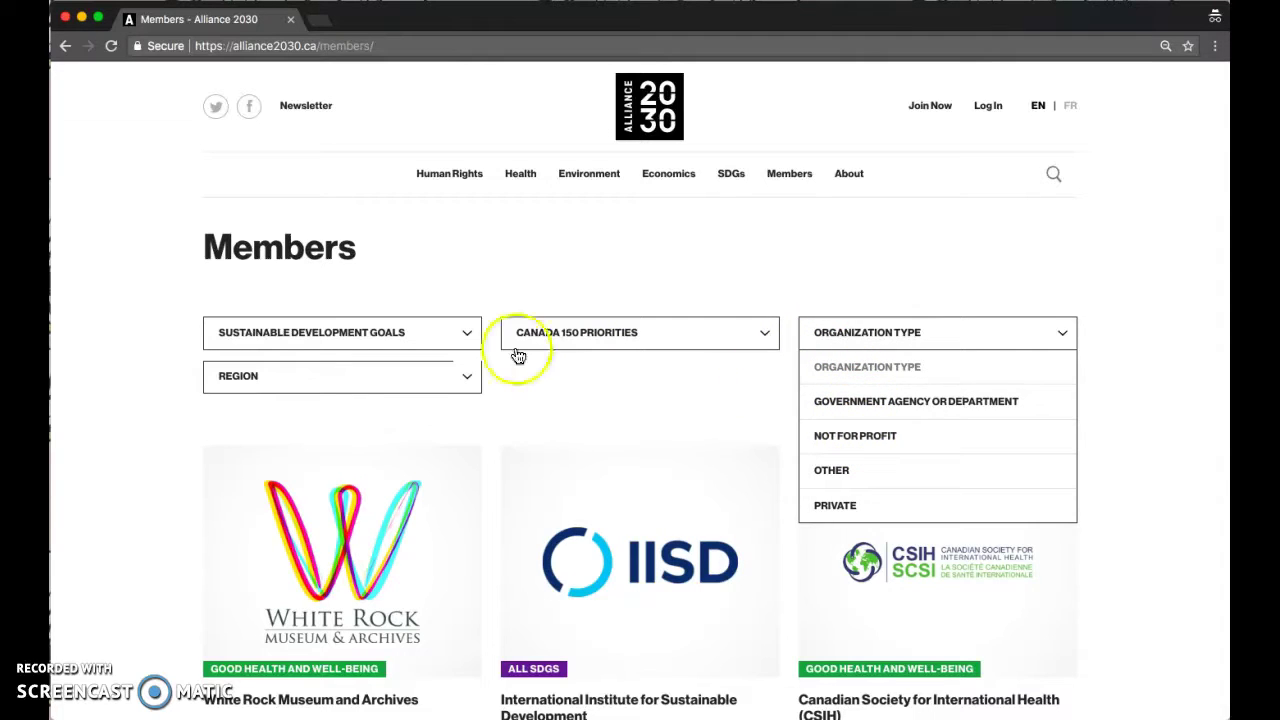
click(386, 372)
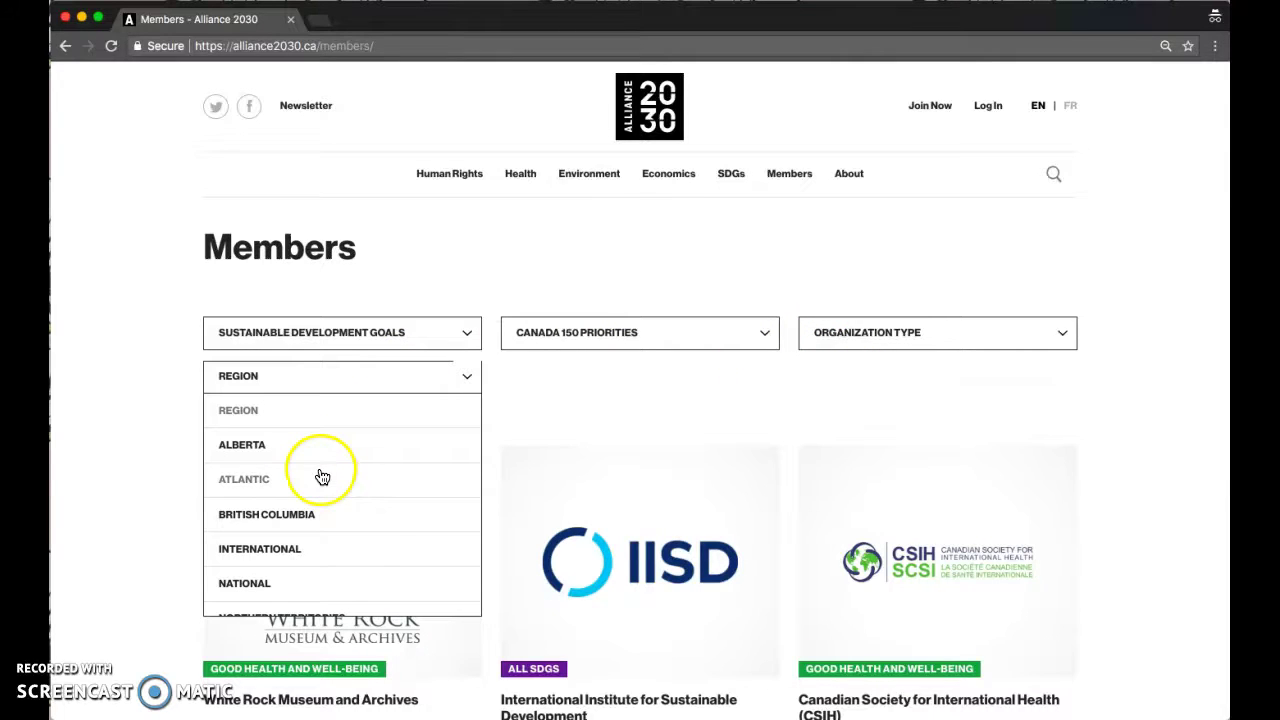
click(128, 465)
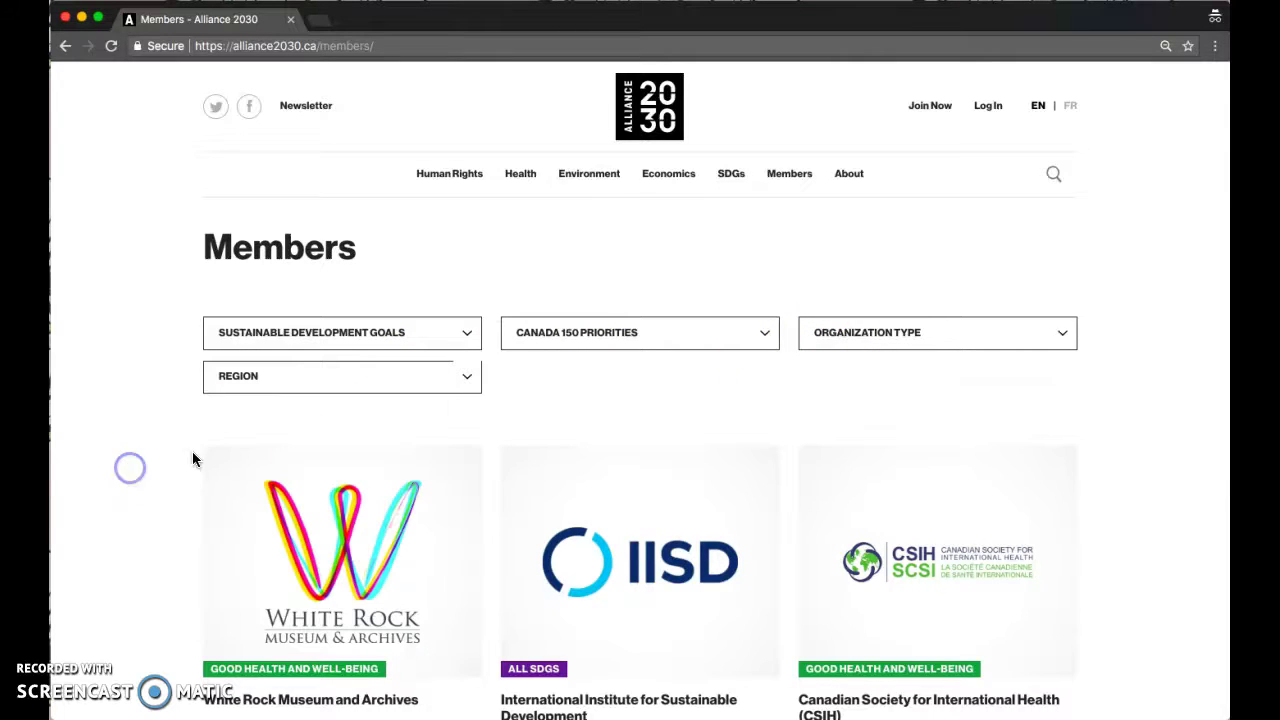
click(410, 343)
- Filter members to the Climate Action goal, then reset the goal filter to all goals
scroll(374, 469, down, 1)
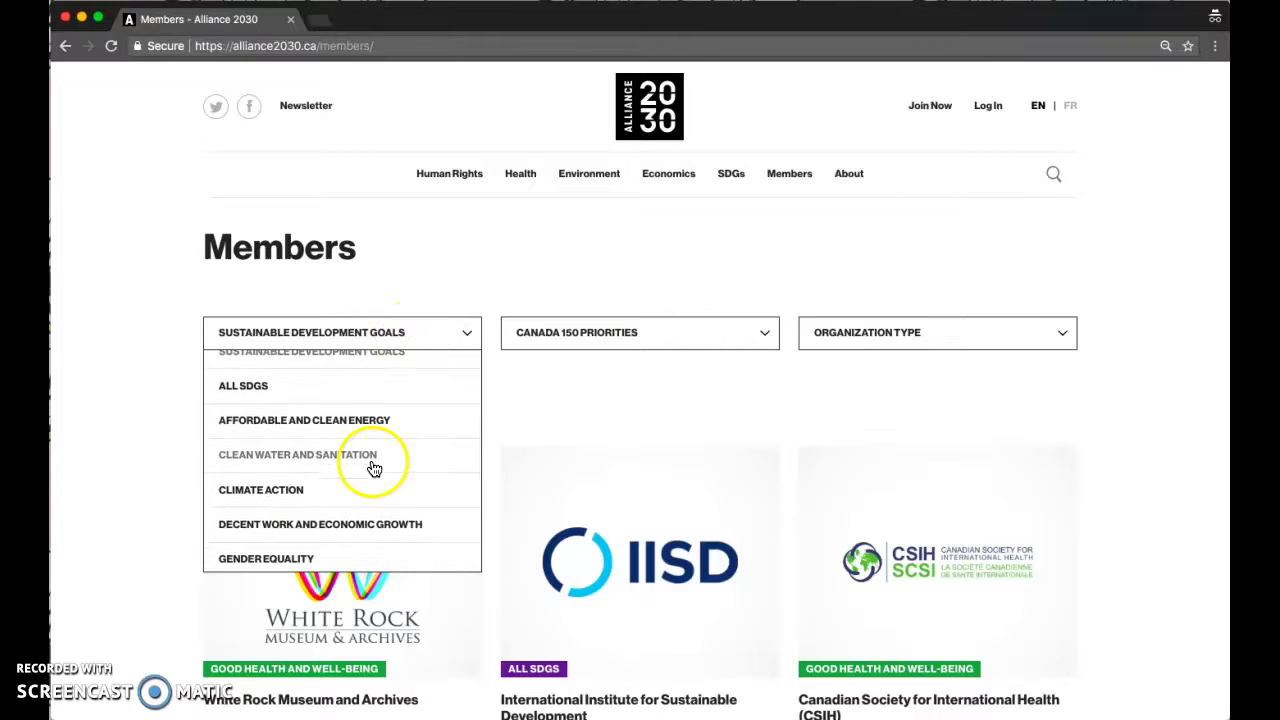
click(281, 491)
scroll(180, 521, down, 5)
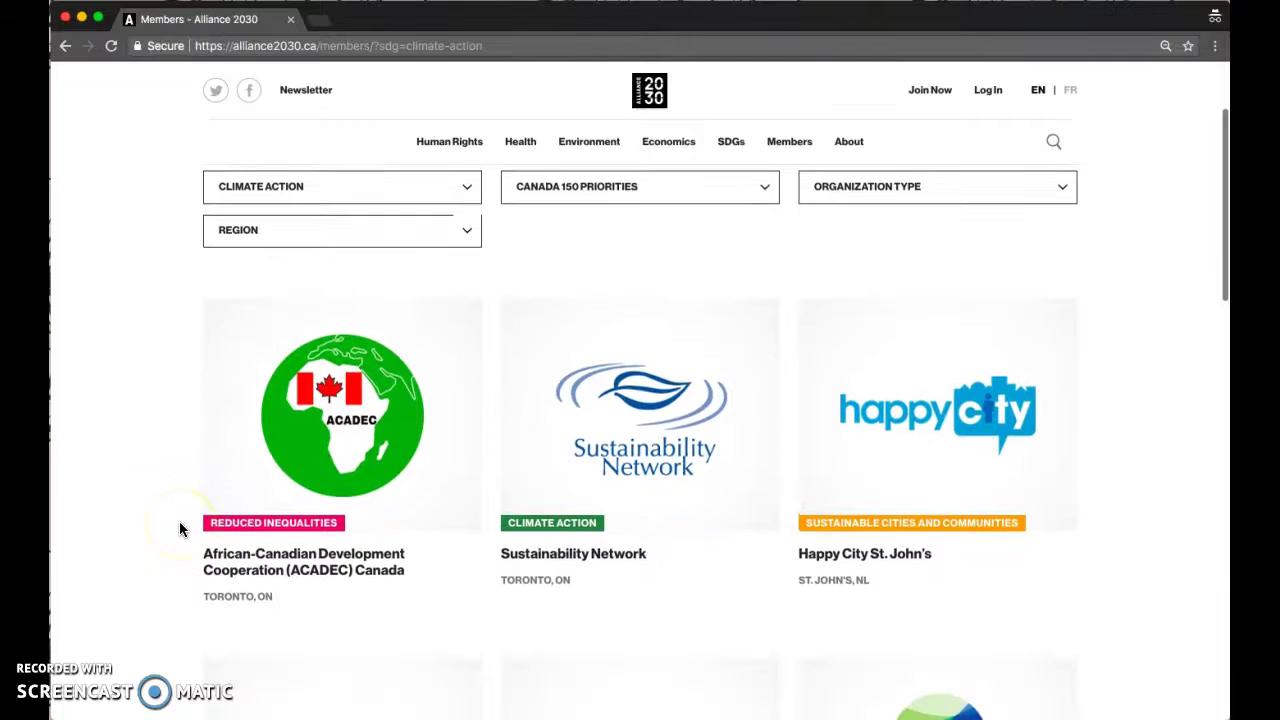
scroll(180, 526, down, 4)
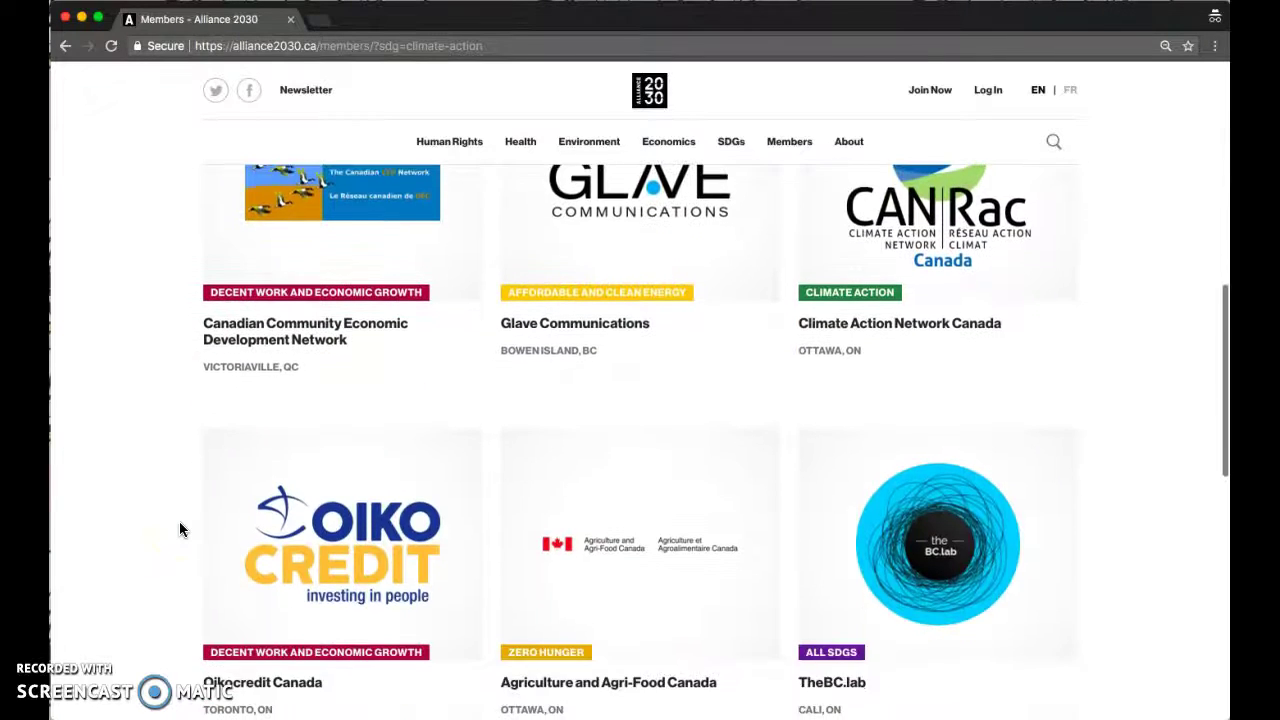
scroll(182, 390, up, 9)
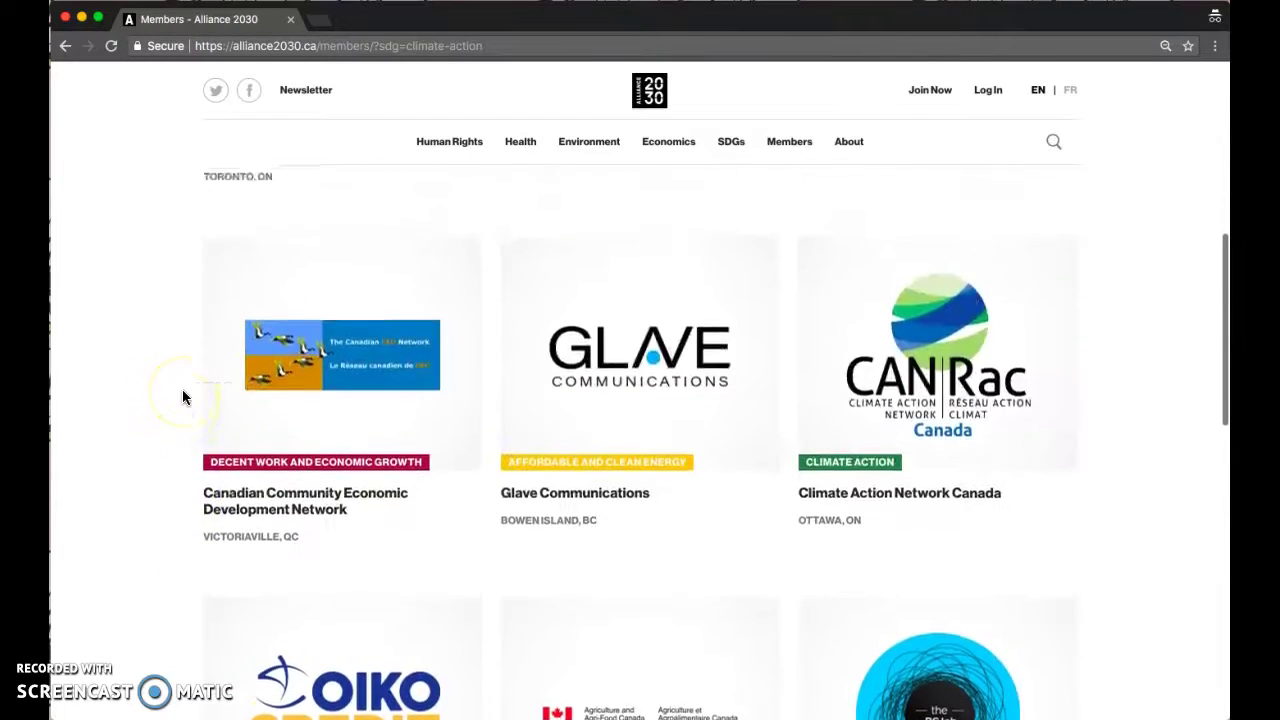
click(255, 358)
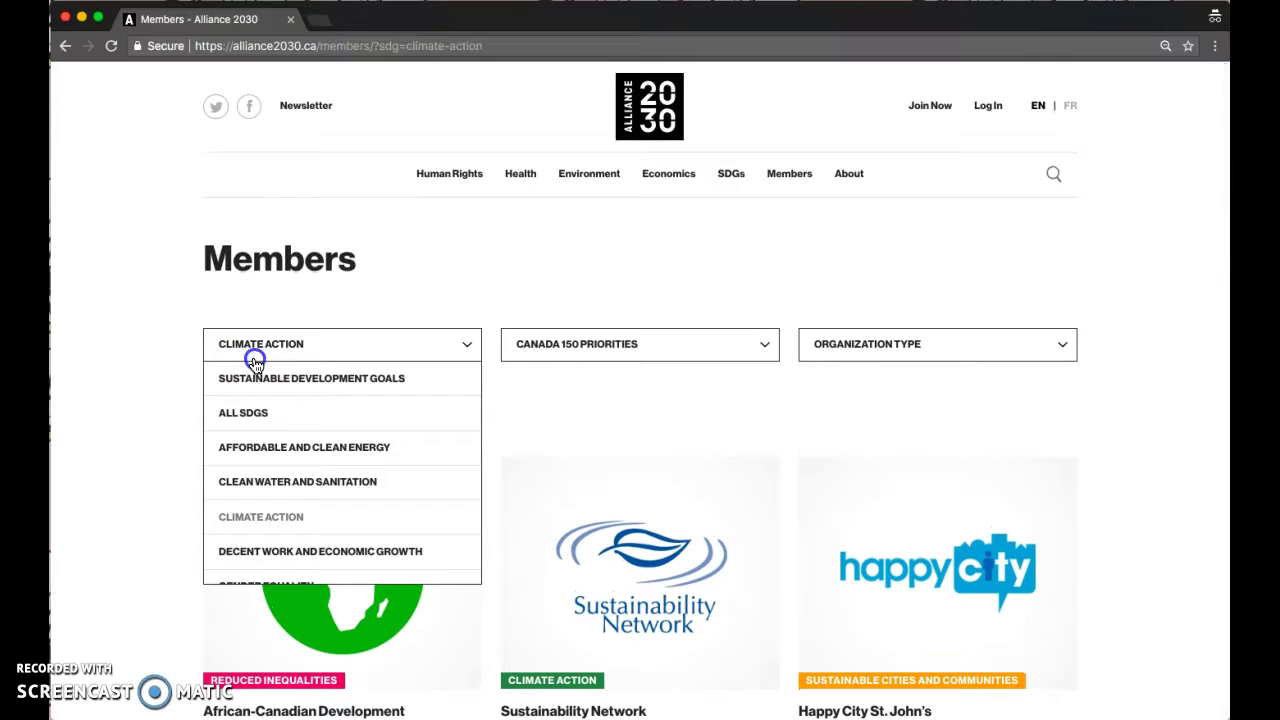
click(258, 378)
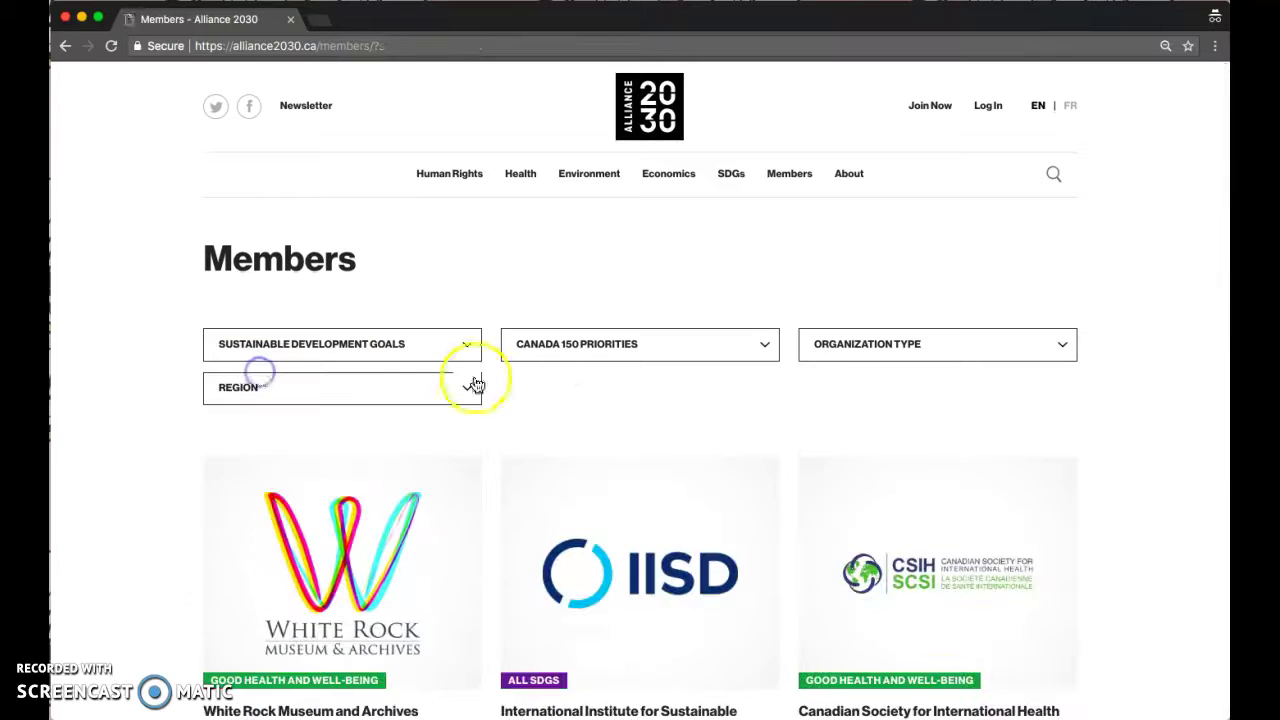
- Narrow the members list to the Reconciliation priority and the Ontario region
click(627, 348)
click(600, 514)
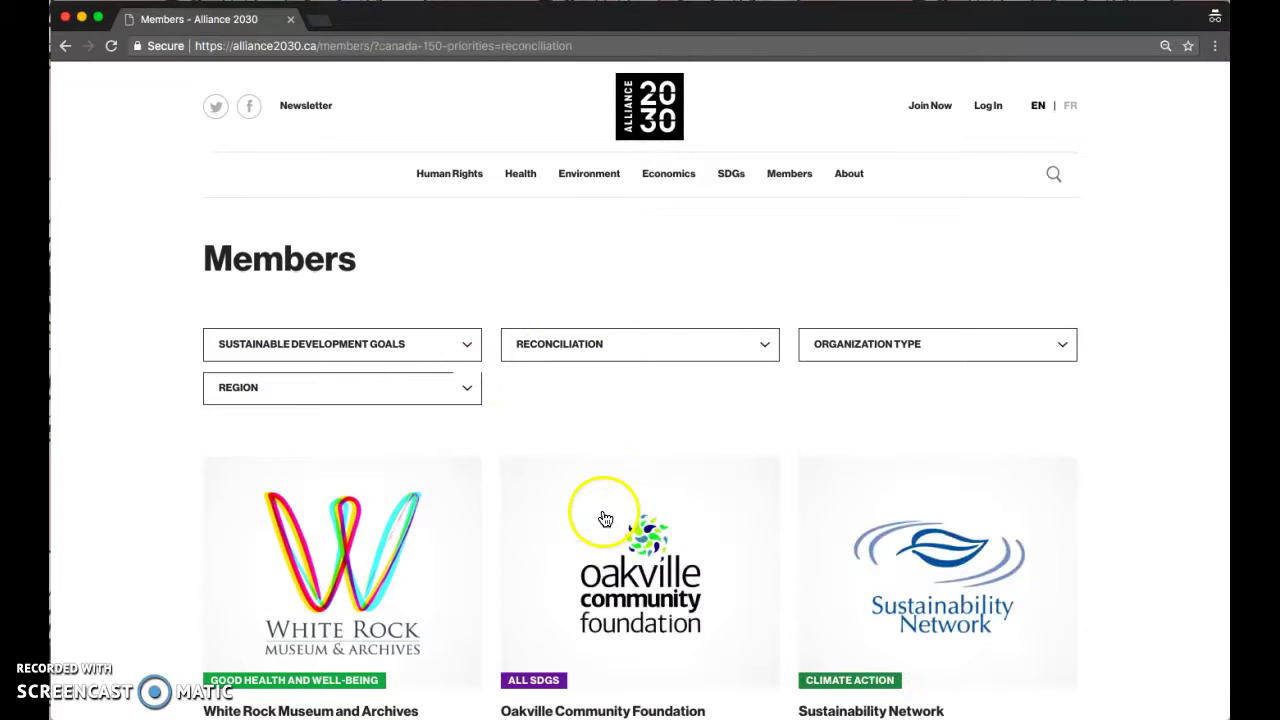
scroll(605, 518, down, 5)
scroll(580, 583, up, 5)
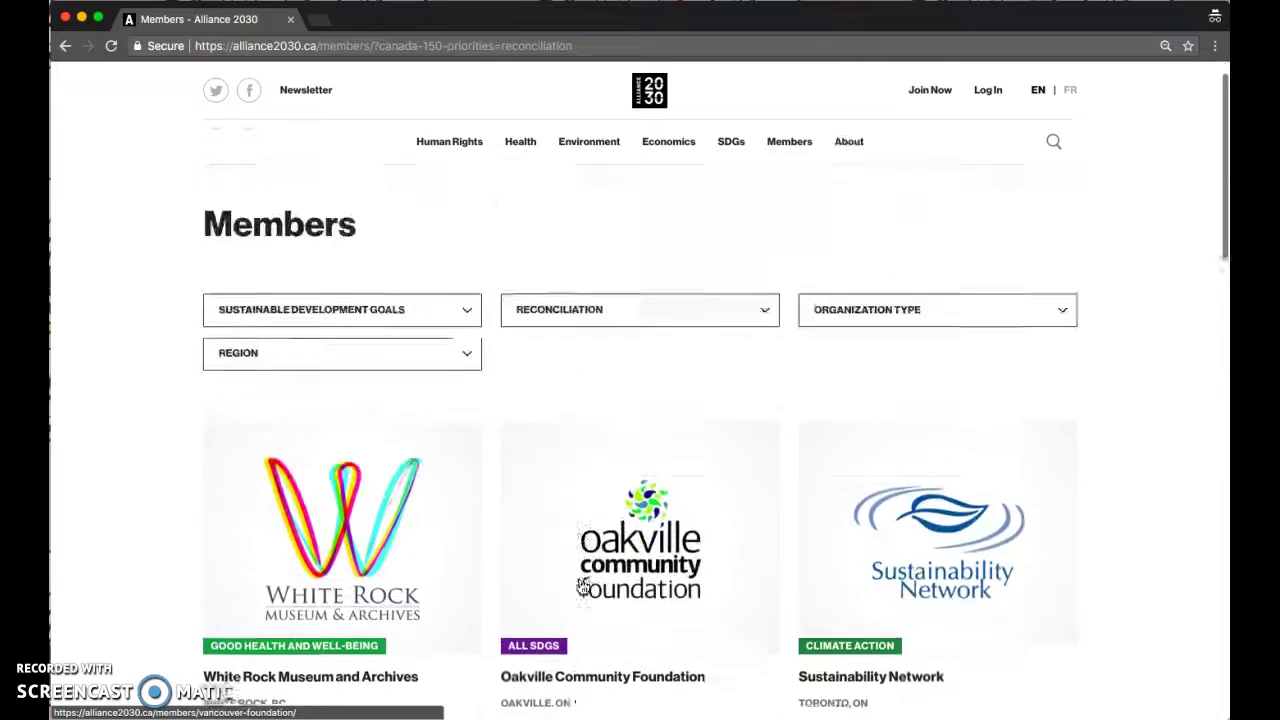
click(594, 340)
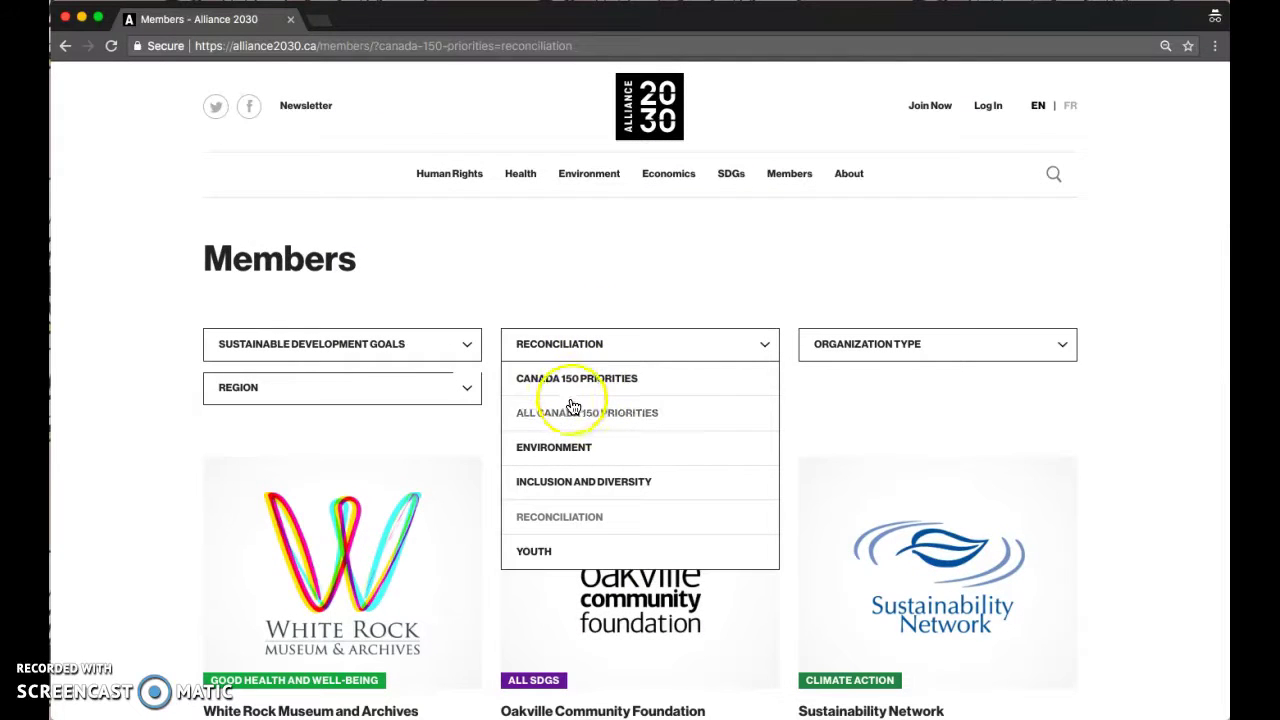
click(502, 337)
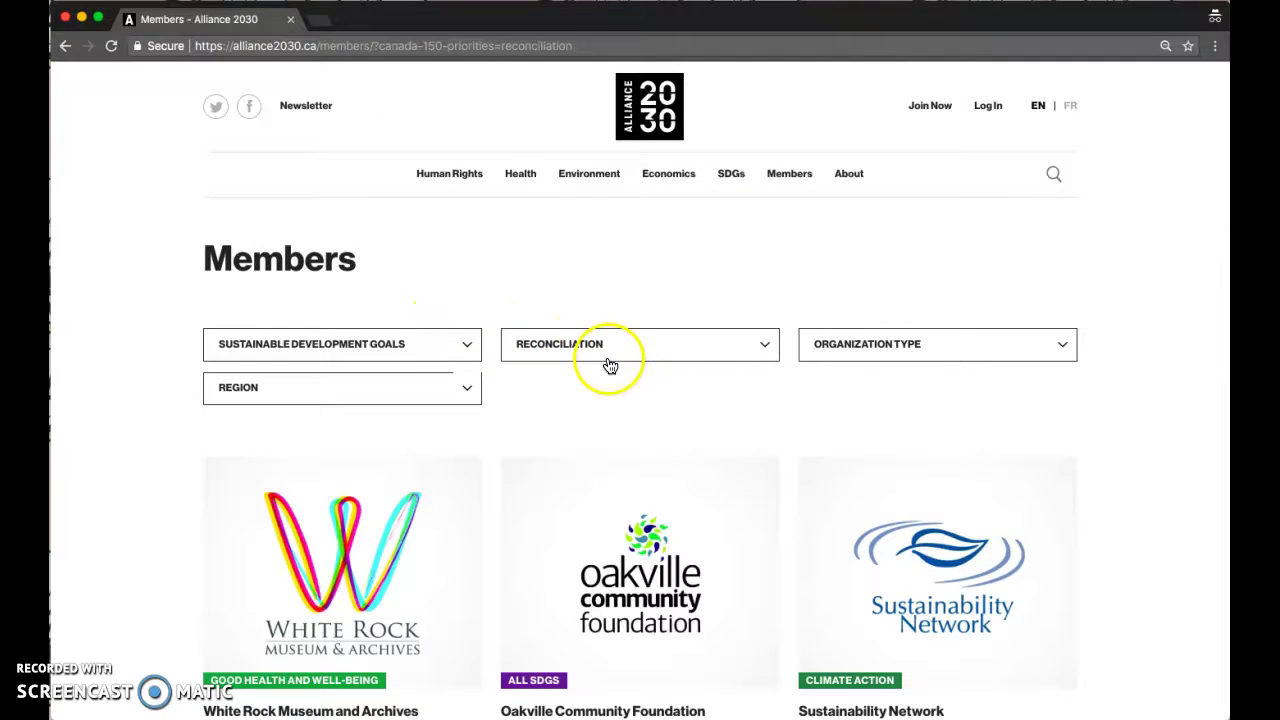
click(458, 384)
scroll(374, 549, down, 1)
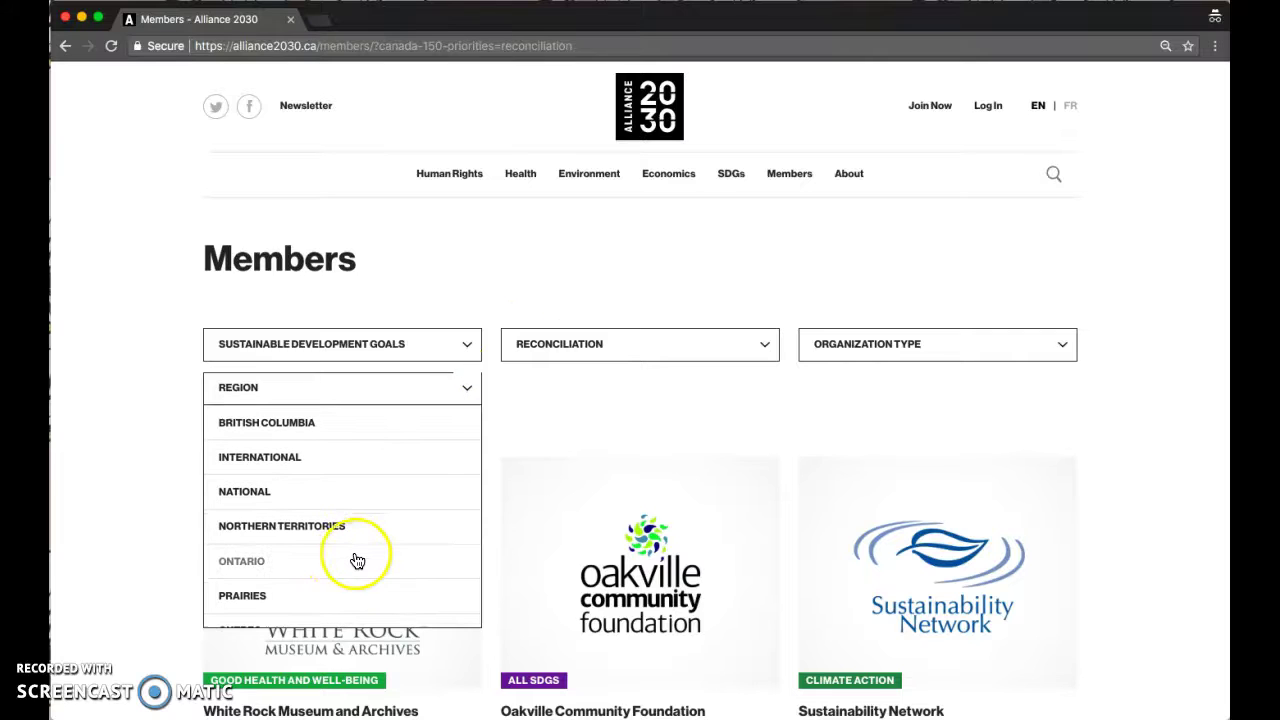
click(323, 558)
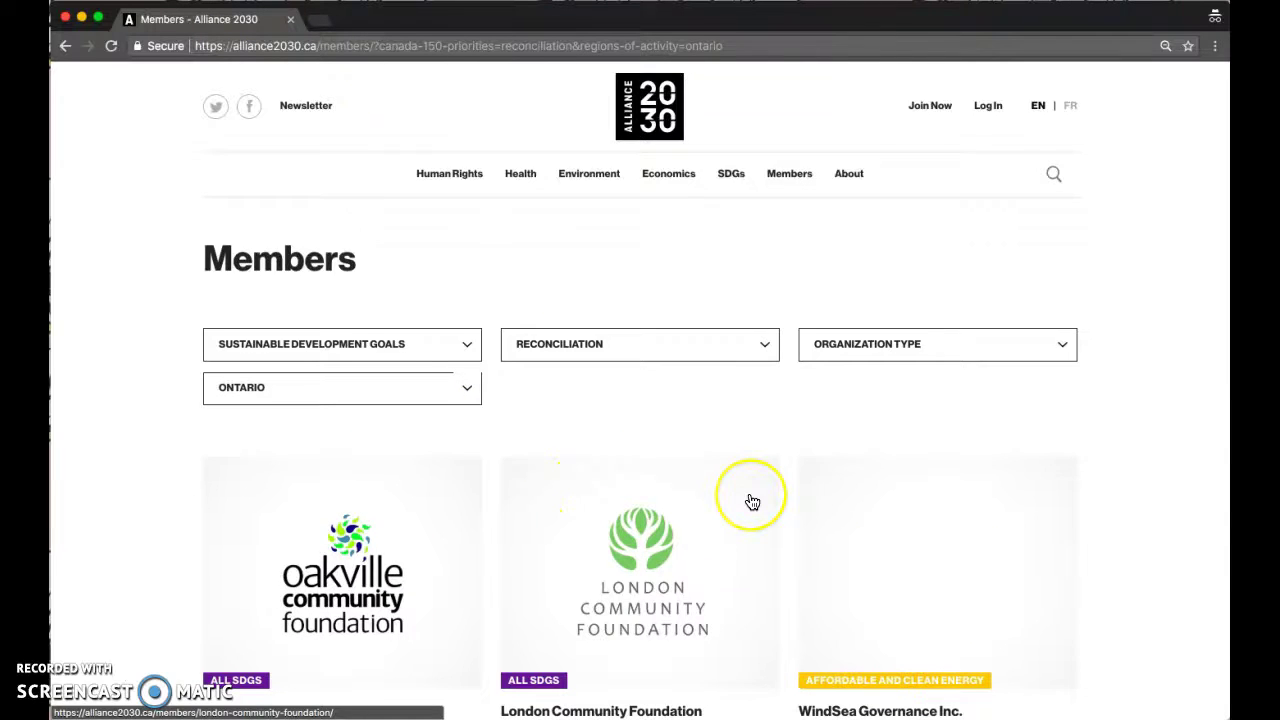
scroll(752, 502, down, 2)
scroll(752, 502, up, 2)
scroll(752, 502, up, 1)
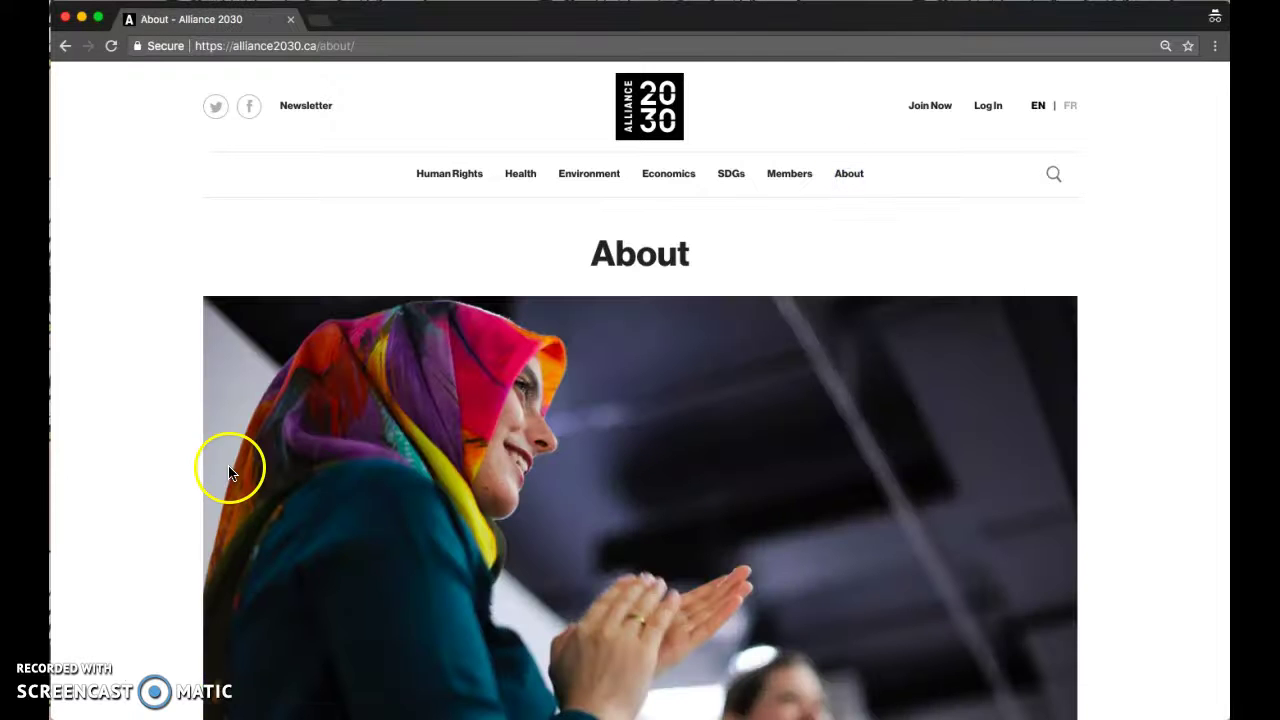
- Read the About page down to Our history, then return to the Alliance 2030 home page
scroll(177, 479, down, 10)
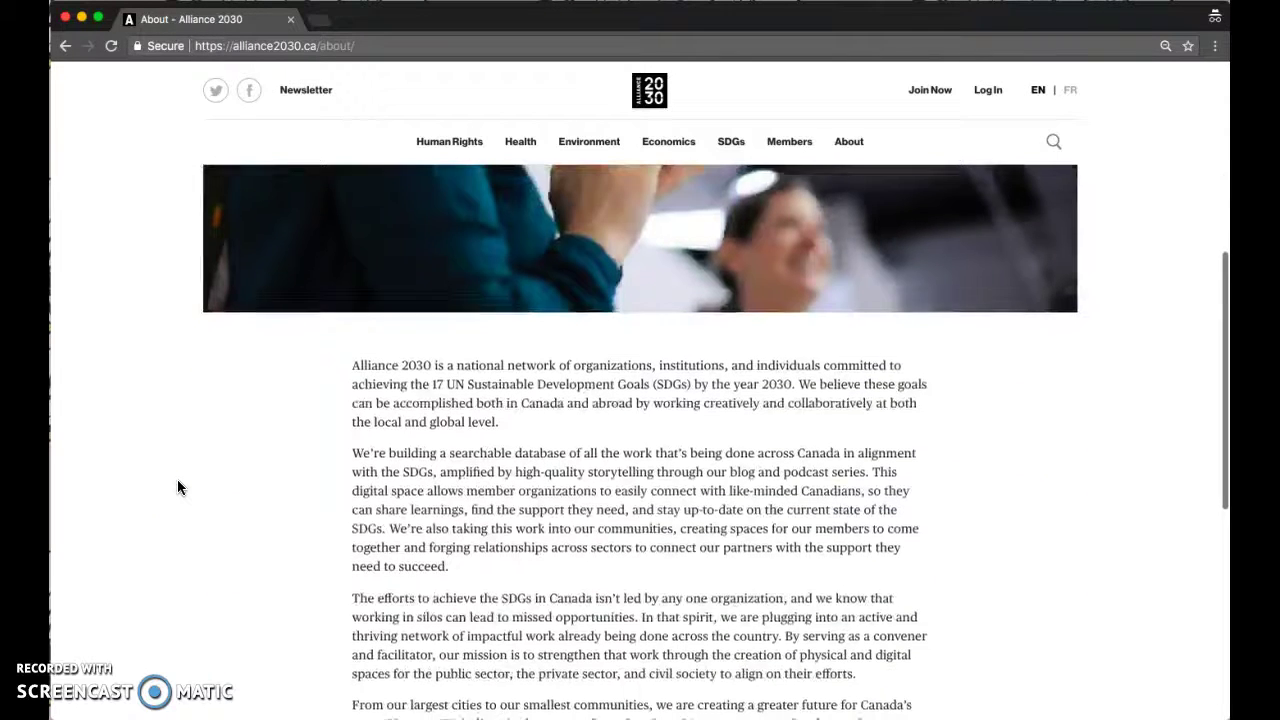
scroll(223, 435, down, 5)
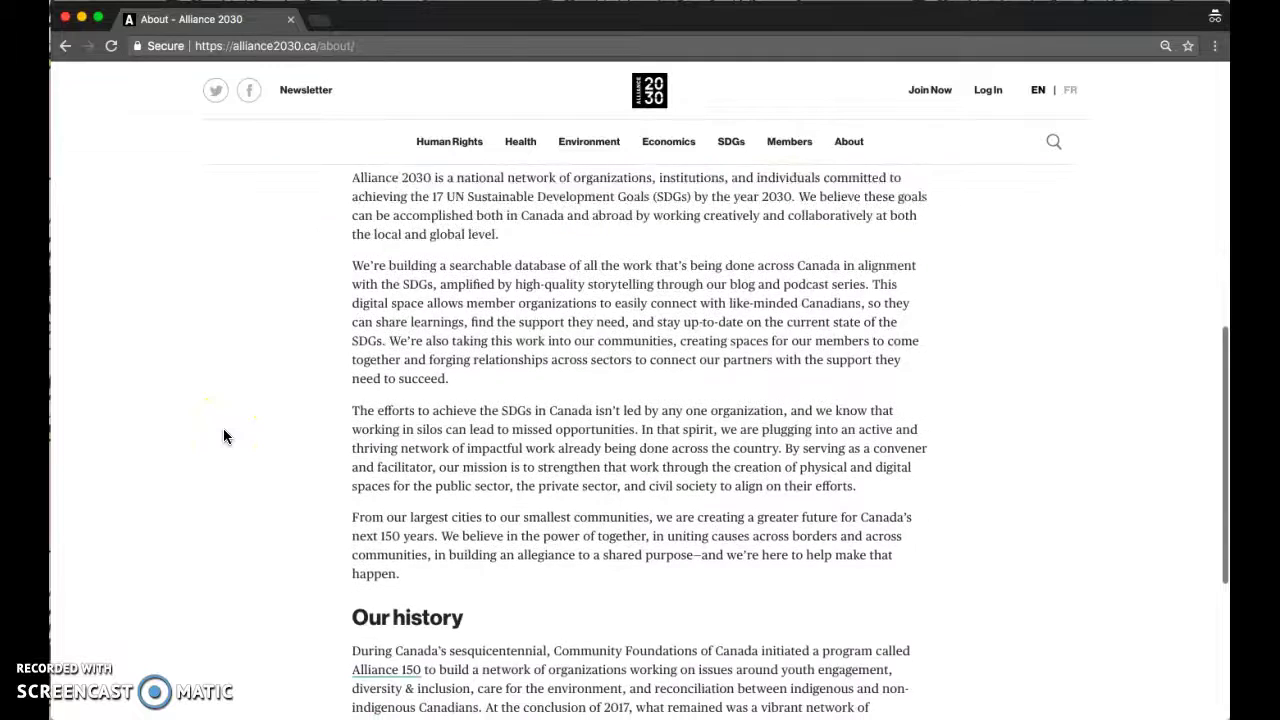
scroll(223, 436, down, 2)
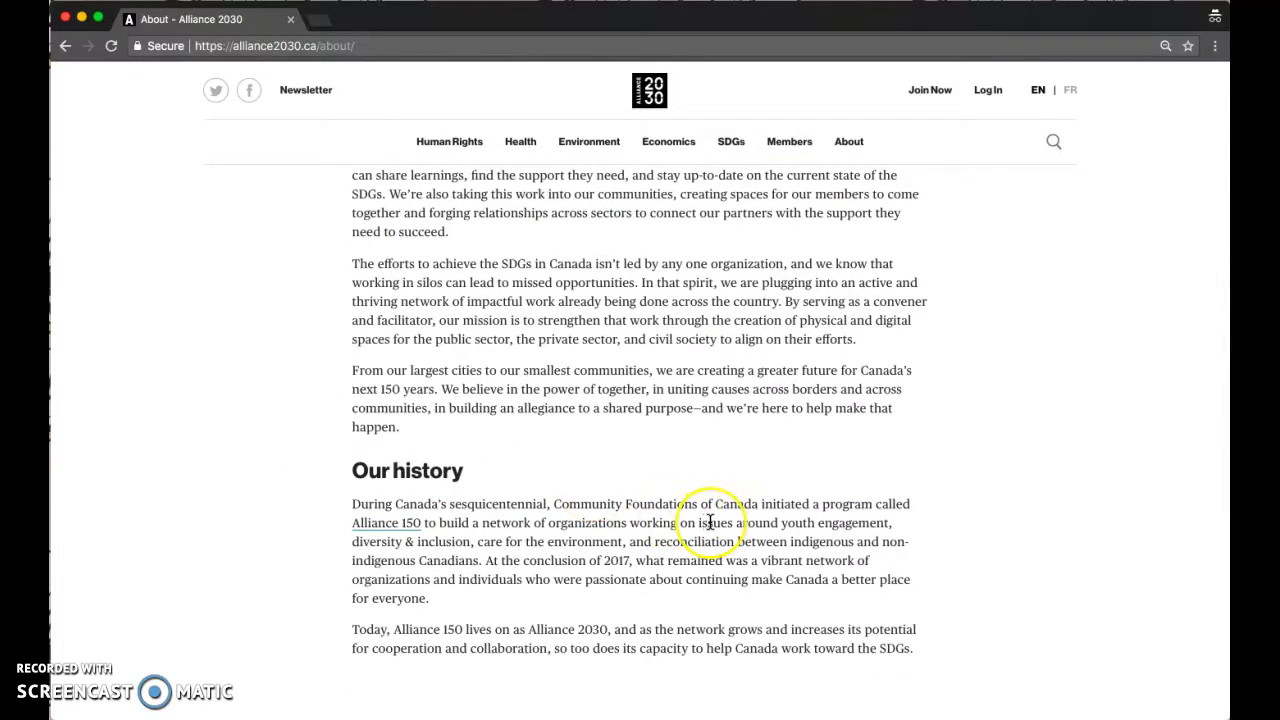
scroll(710, 522, up, 10)
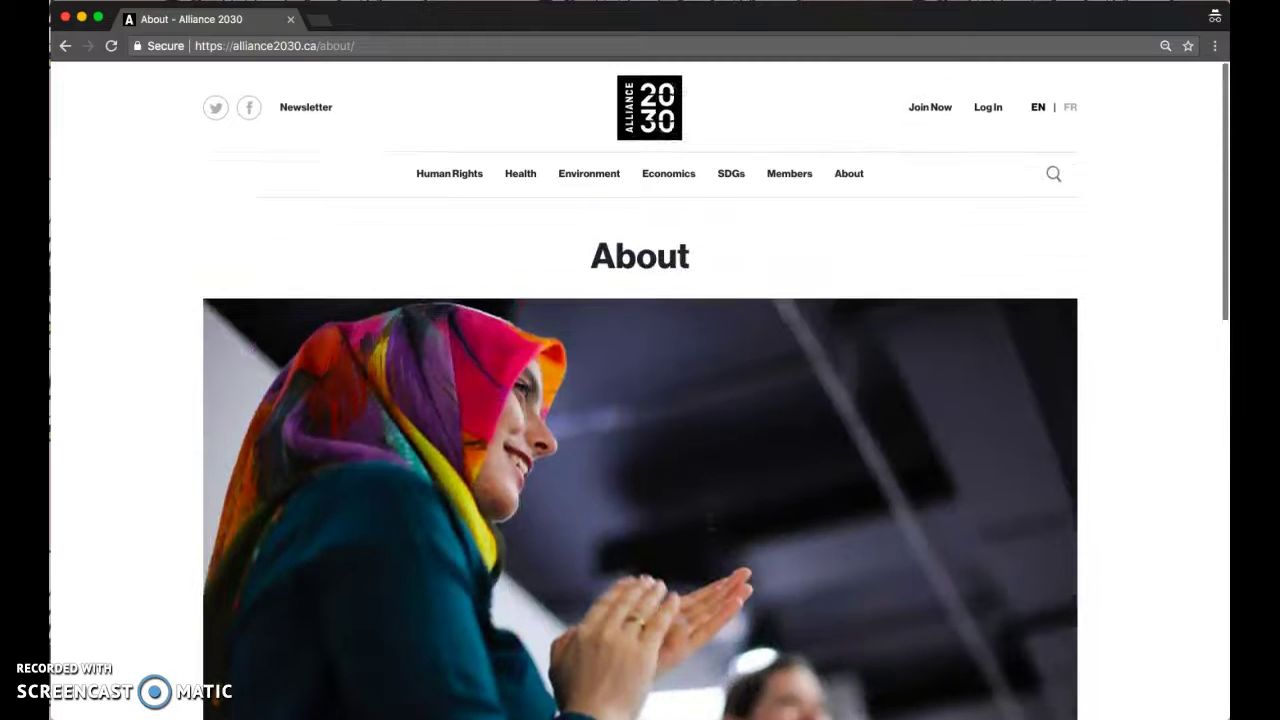
click(651, 105)
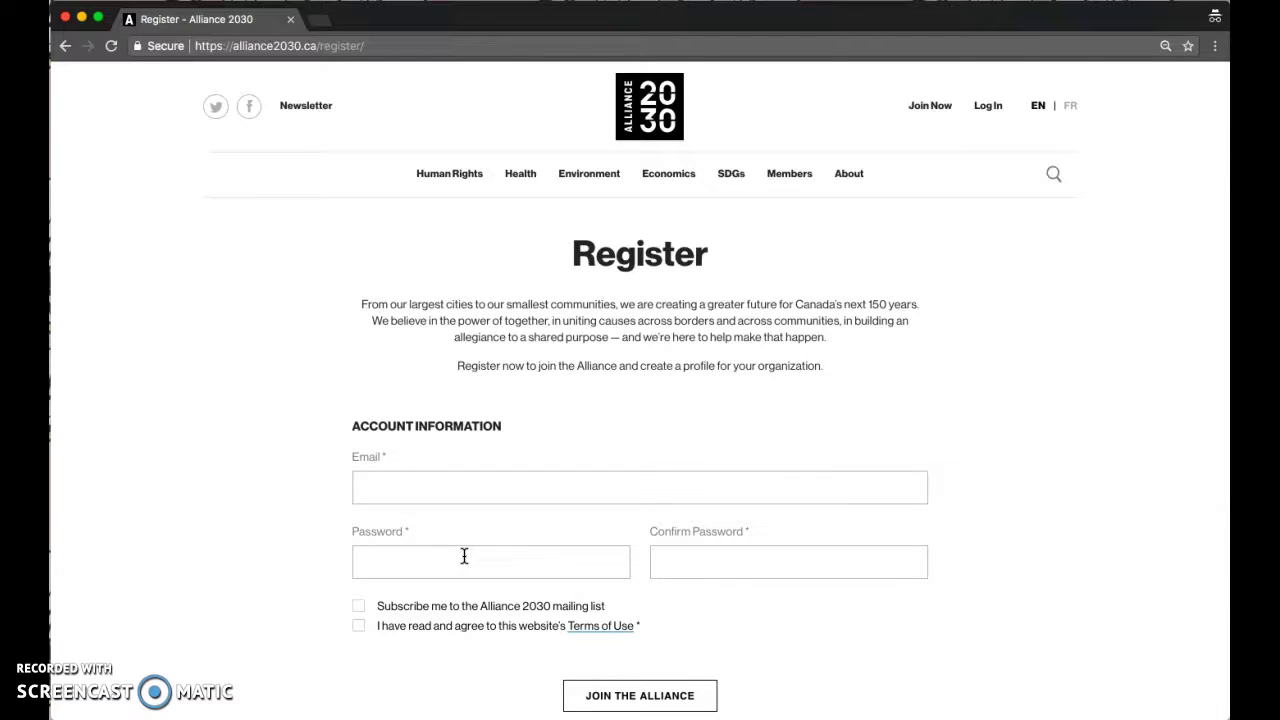
- Go from the Register form to the member Log In page
click(988, 118)
- Log in with the account email and password, with Remember Me ticked
click(597, 331)
key(Tab)
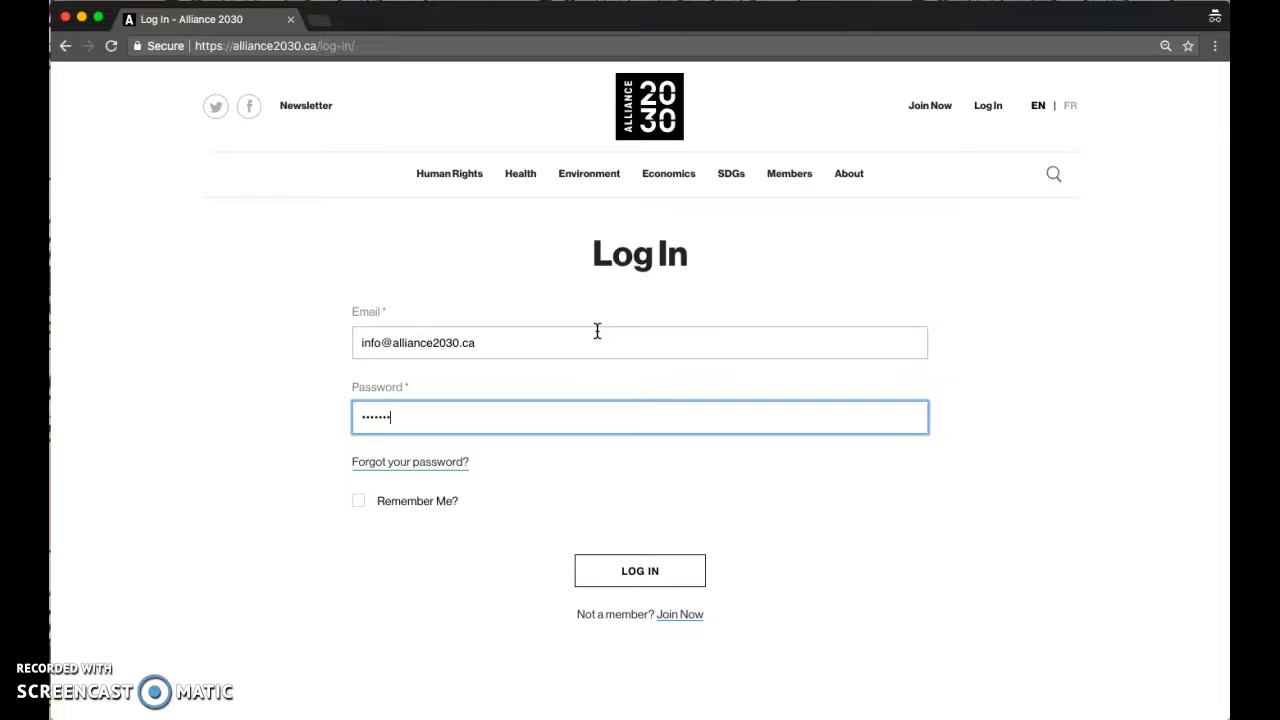
click(359, 501)
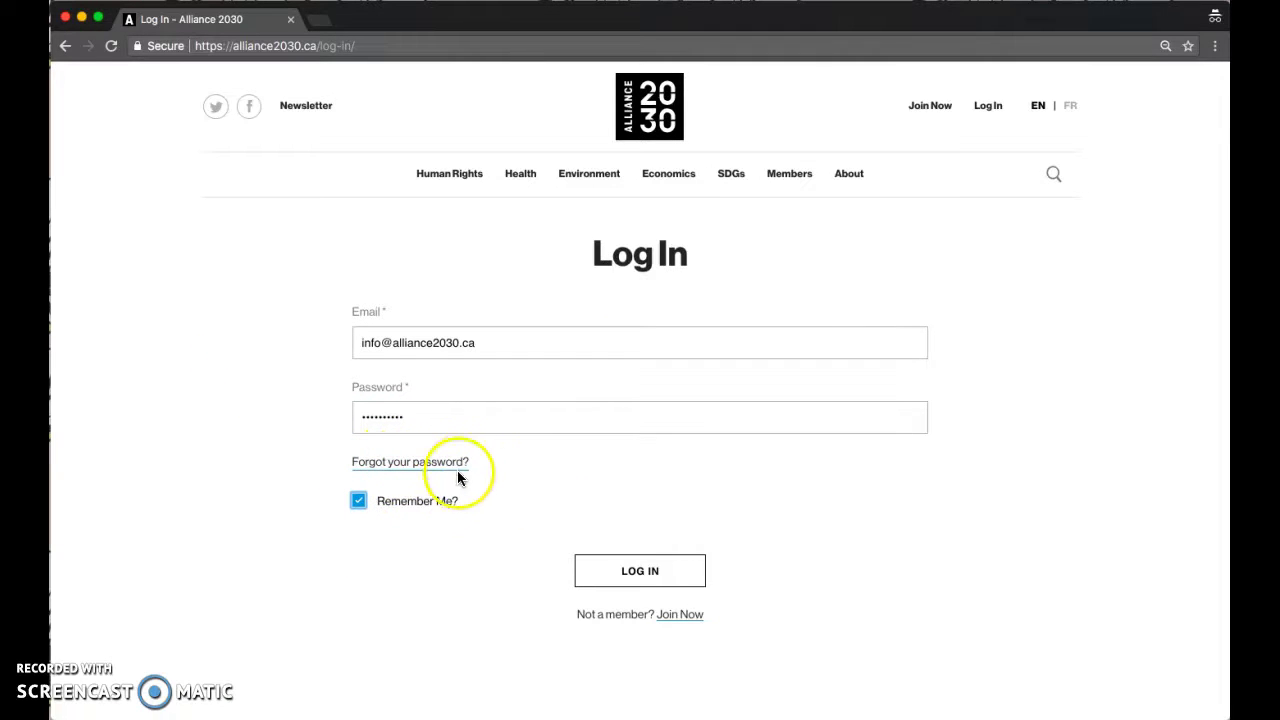
click(652, 576)
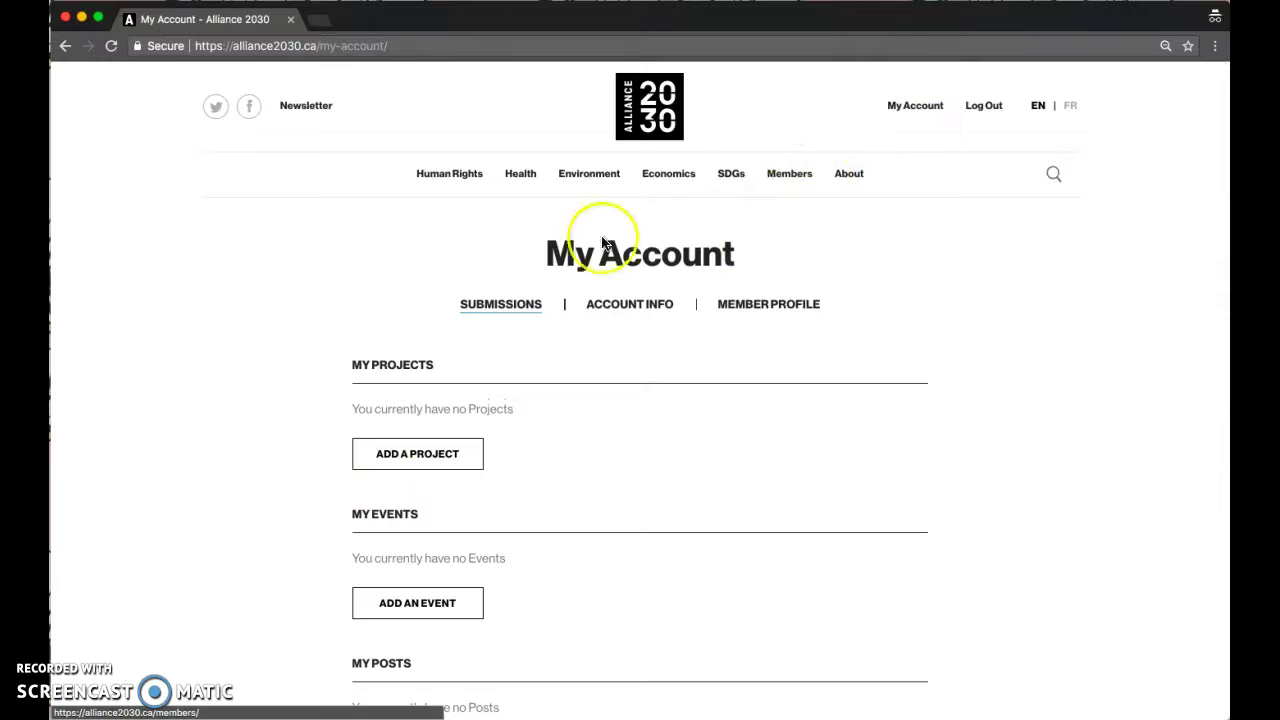
- Scroll My Account, pass through Account Information, and open the Member Profile form
scroll(277, 468, down, 1)
scroll(277, 468, down, 3)
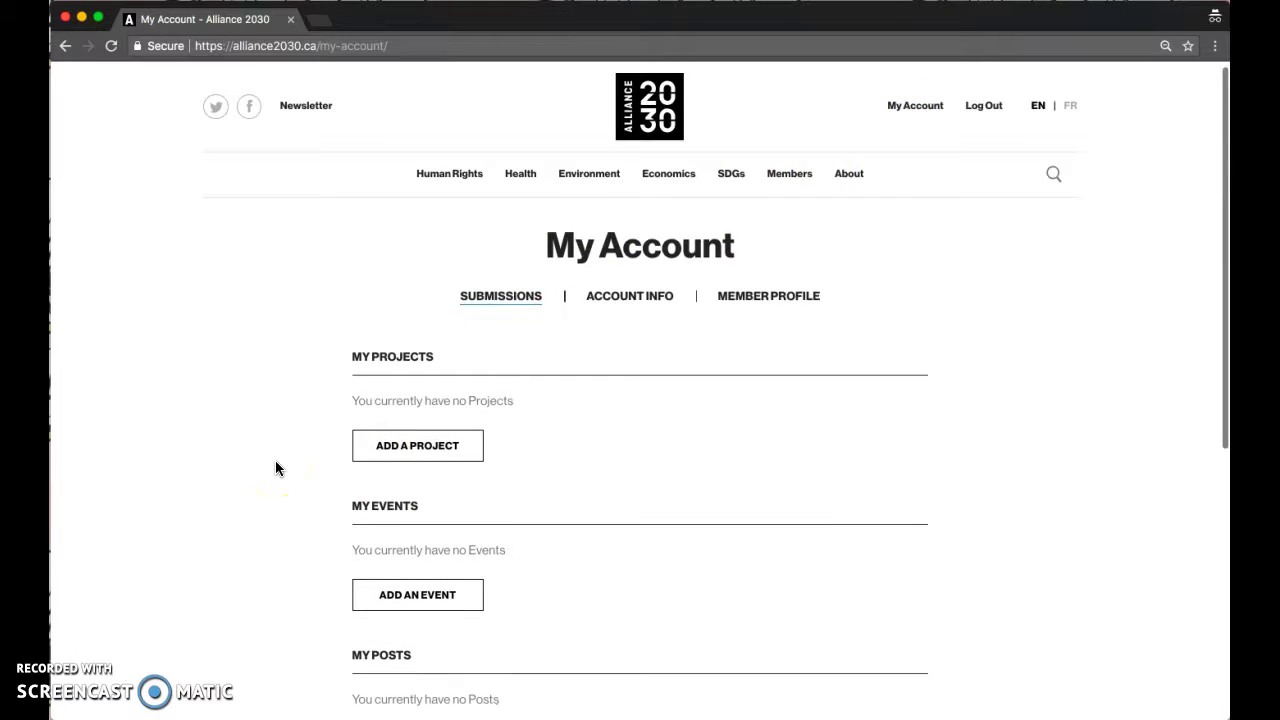
scroll(275, 466, down, 3)
scroll(275, 466, up, 4)
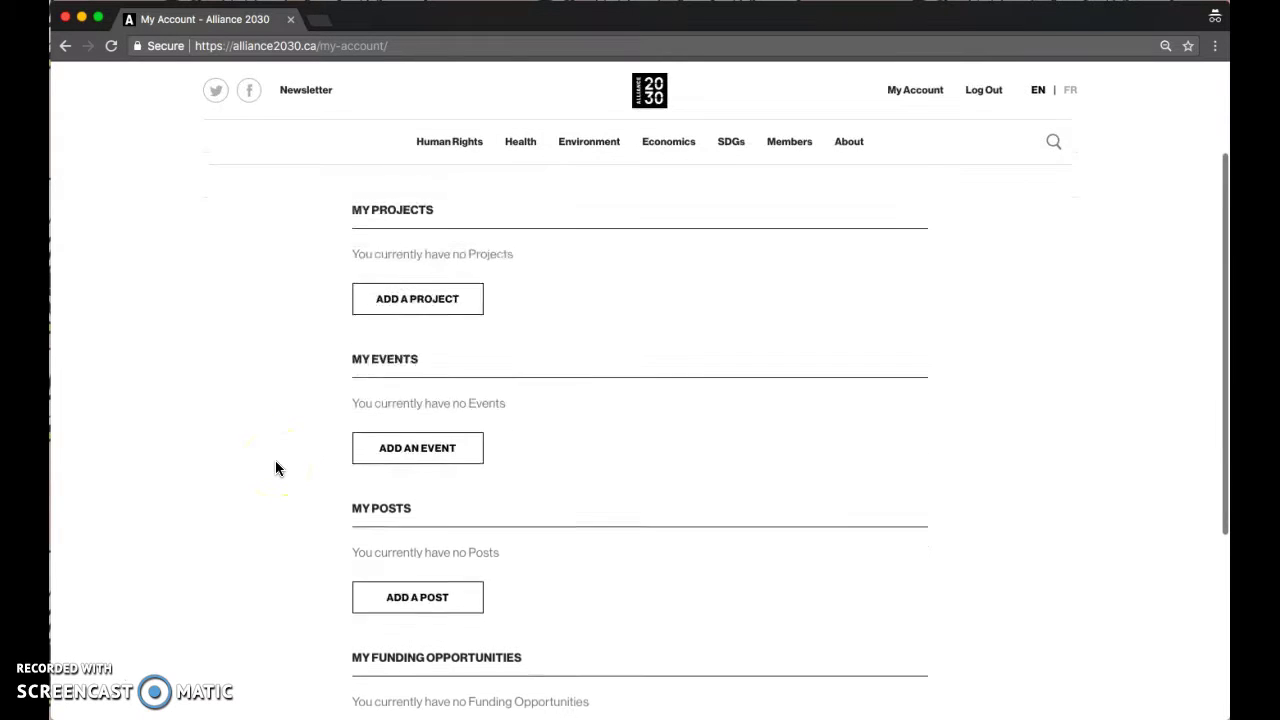
click(620, 246)
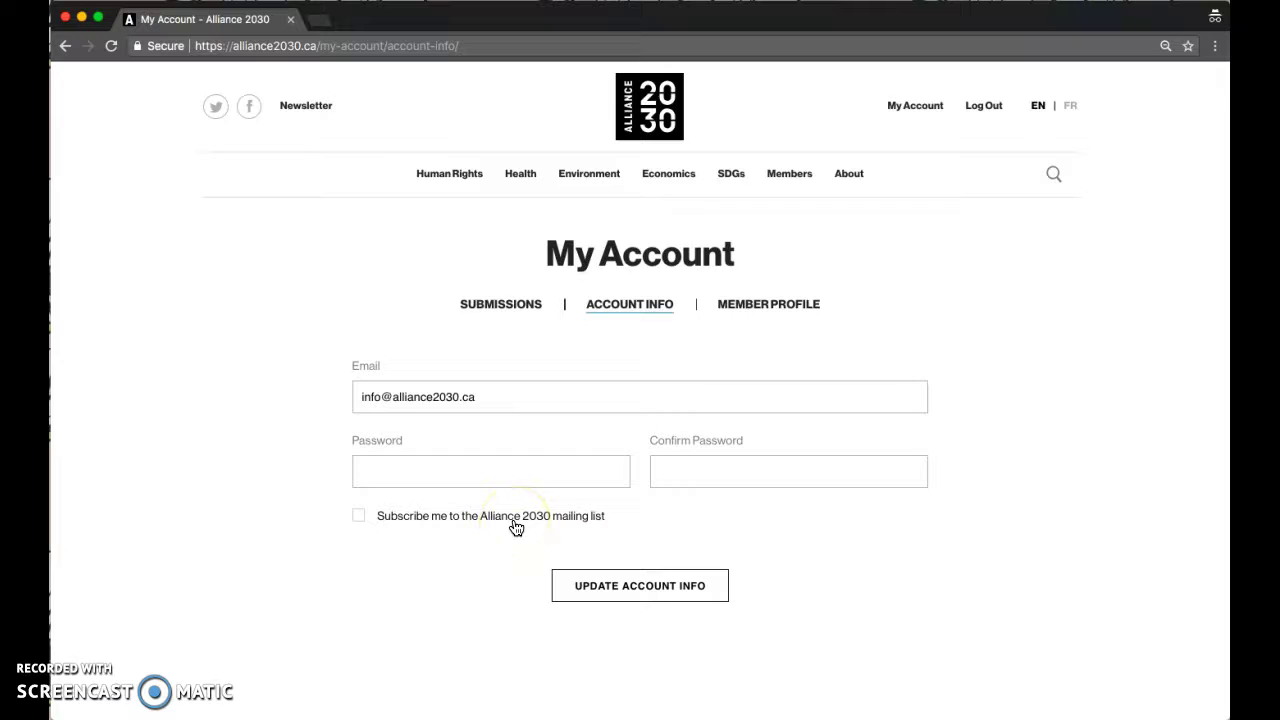
click(792, 306)
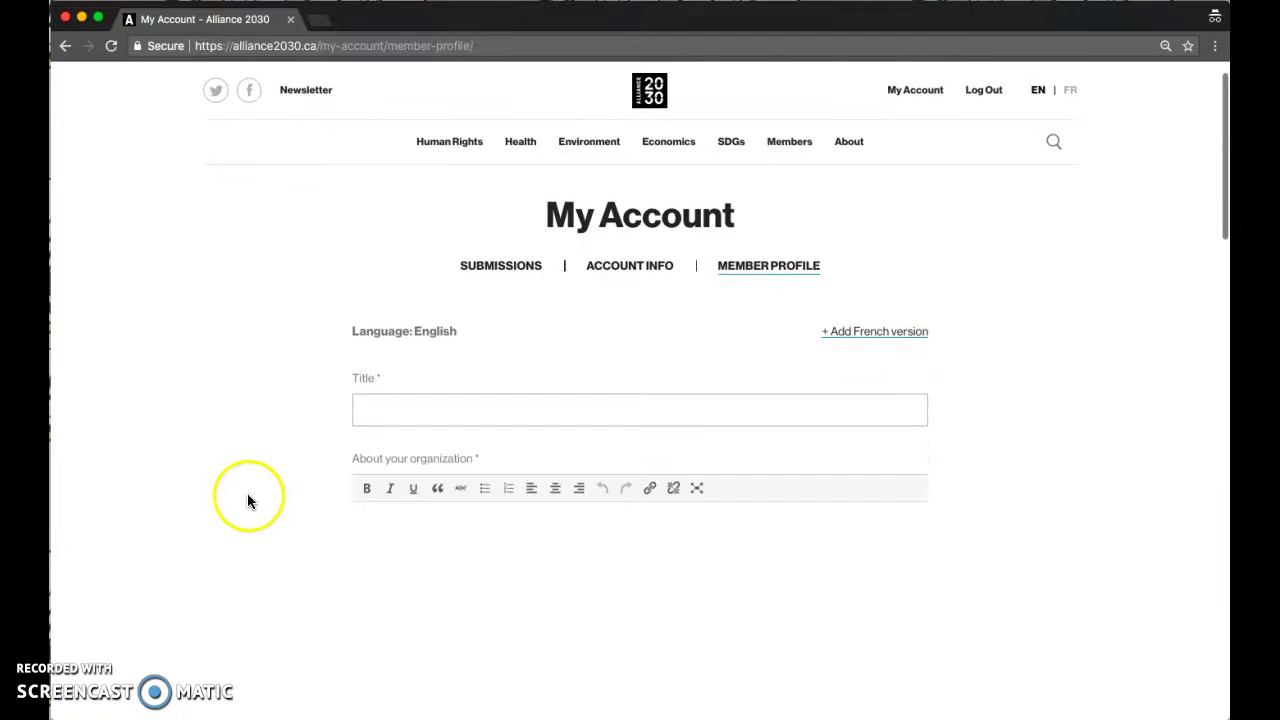
scroll(246, 575, down, 2)
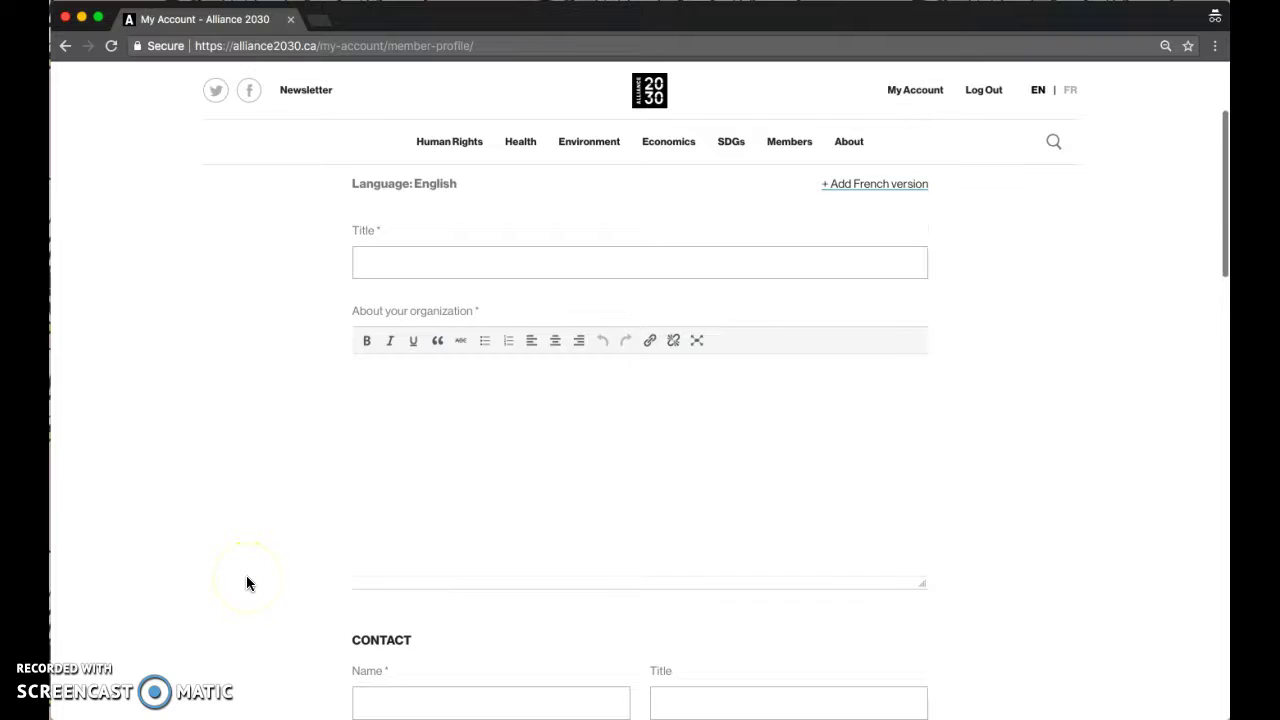
scroll(246, 575, up, 1)
click(403, 352)
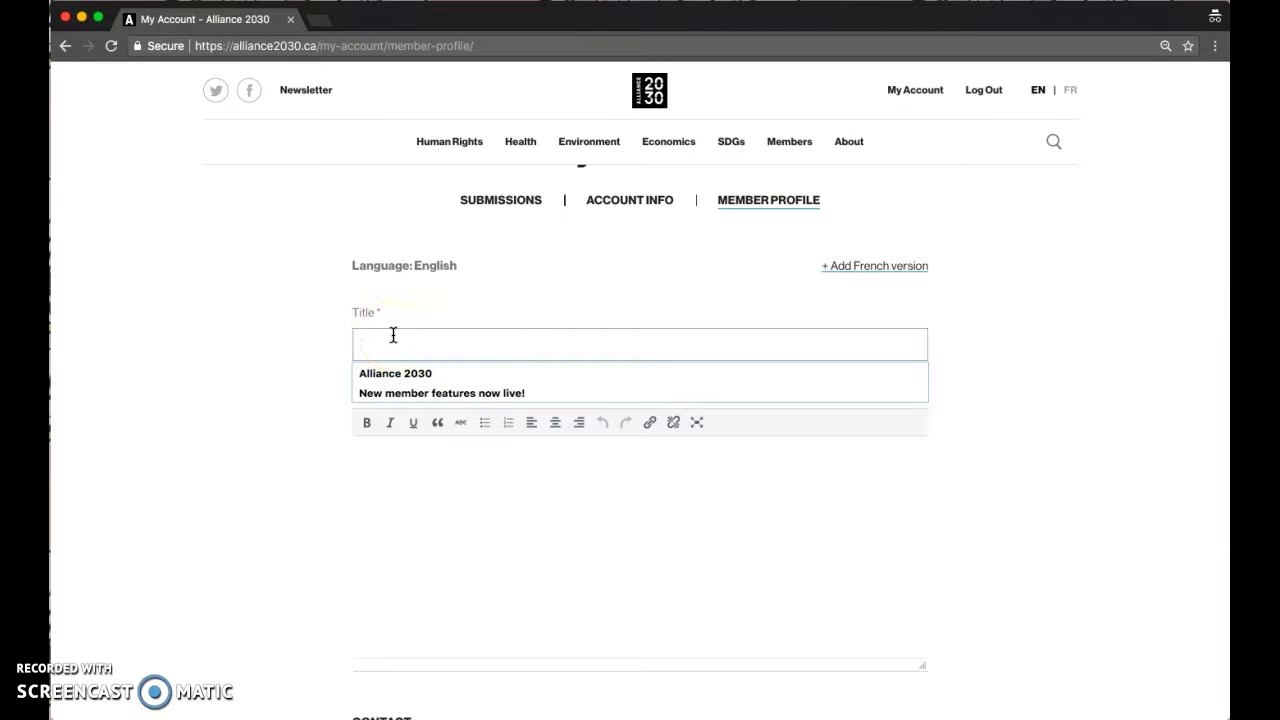
click(257, 493)
click(483, 526)
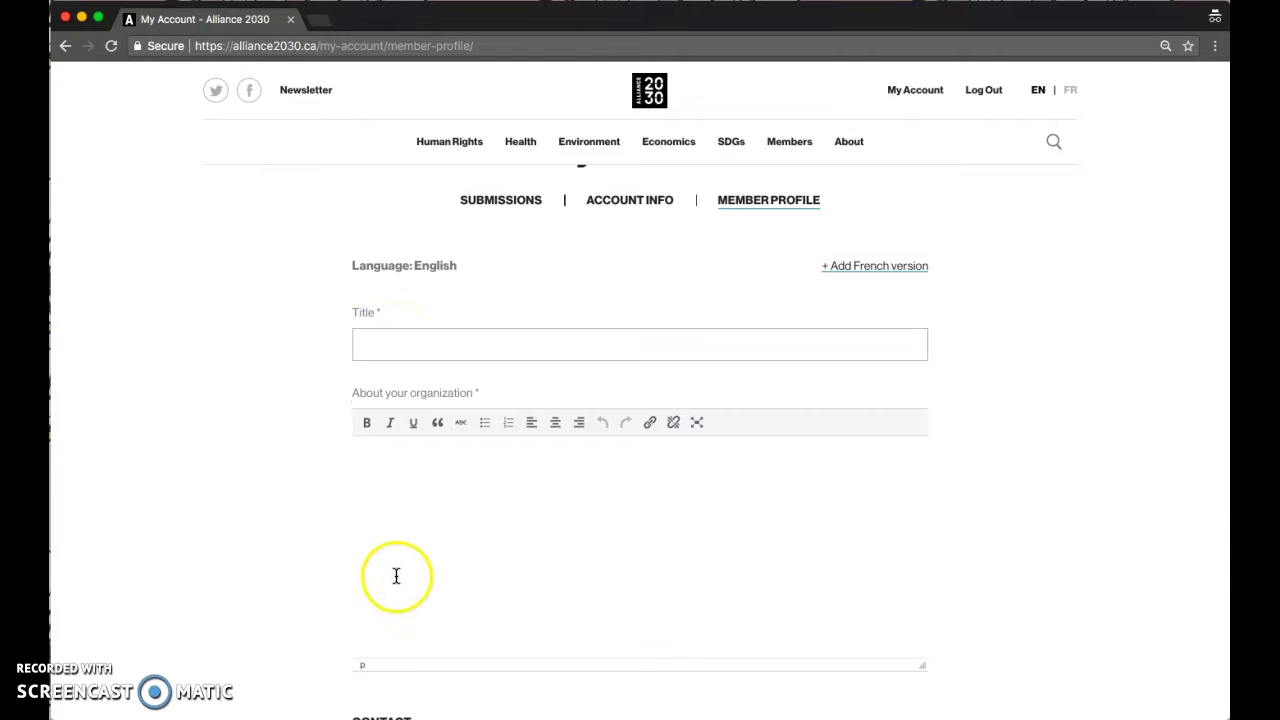
scroll(372, 592, down, 10)
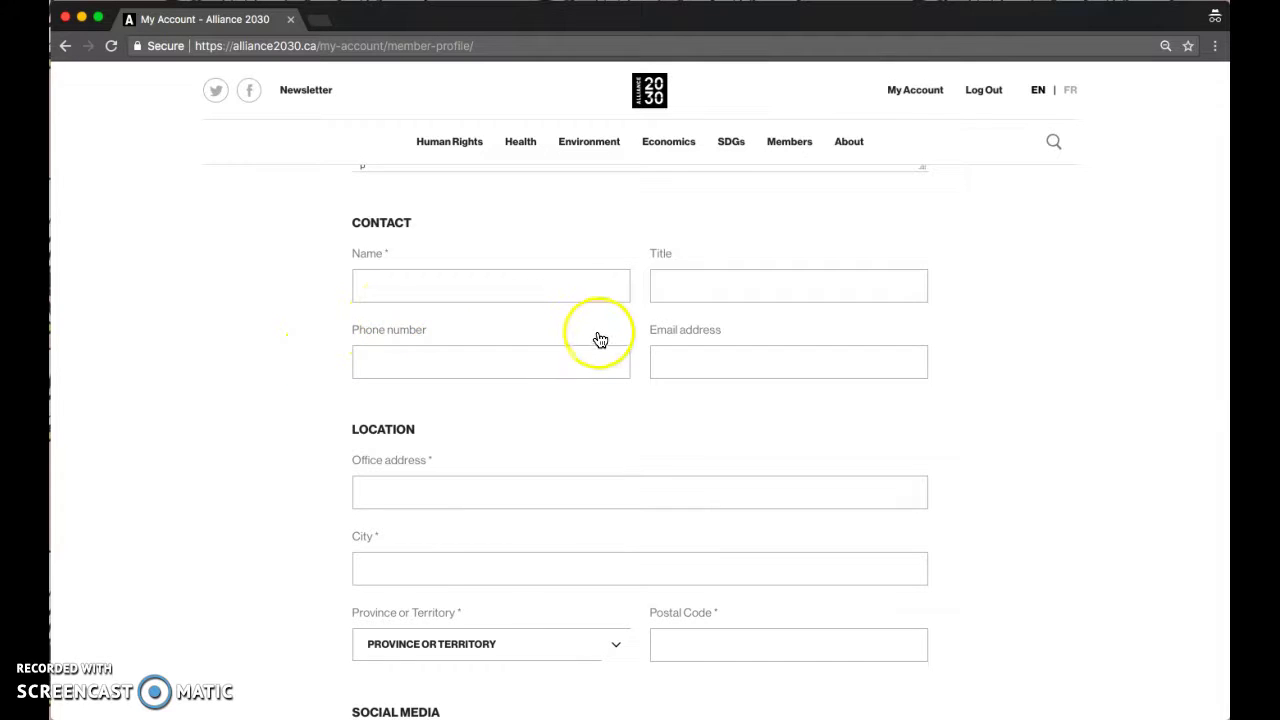
scroll(597, 337, down, 2)
scroll(470, 389, down, 4)
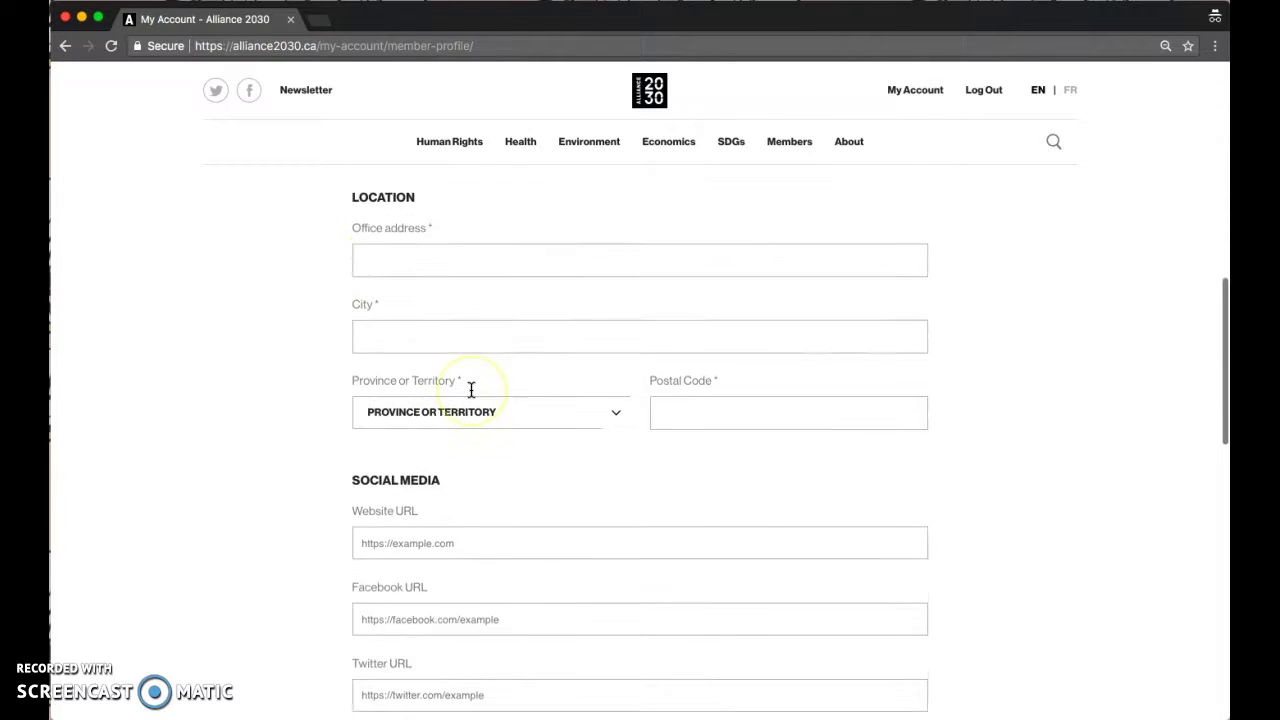
scroll(469, 484, down, 5)
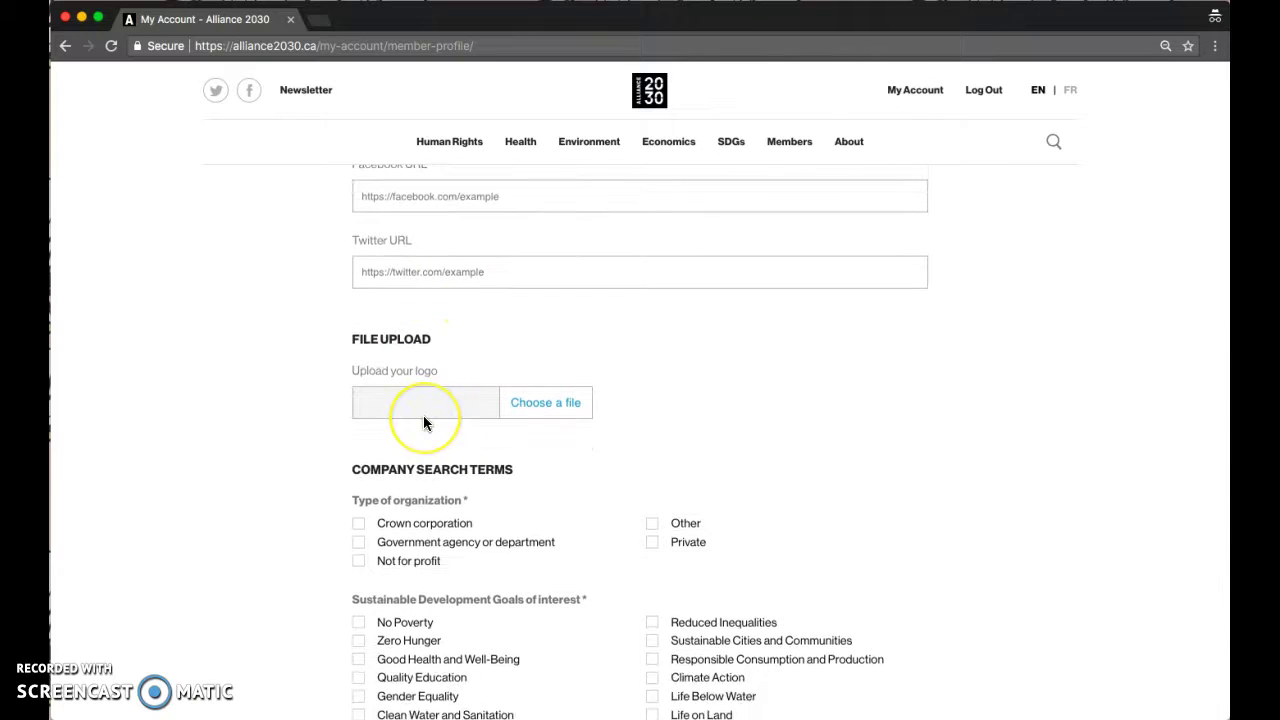
scroll(423, 415, down, 4)
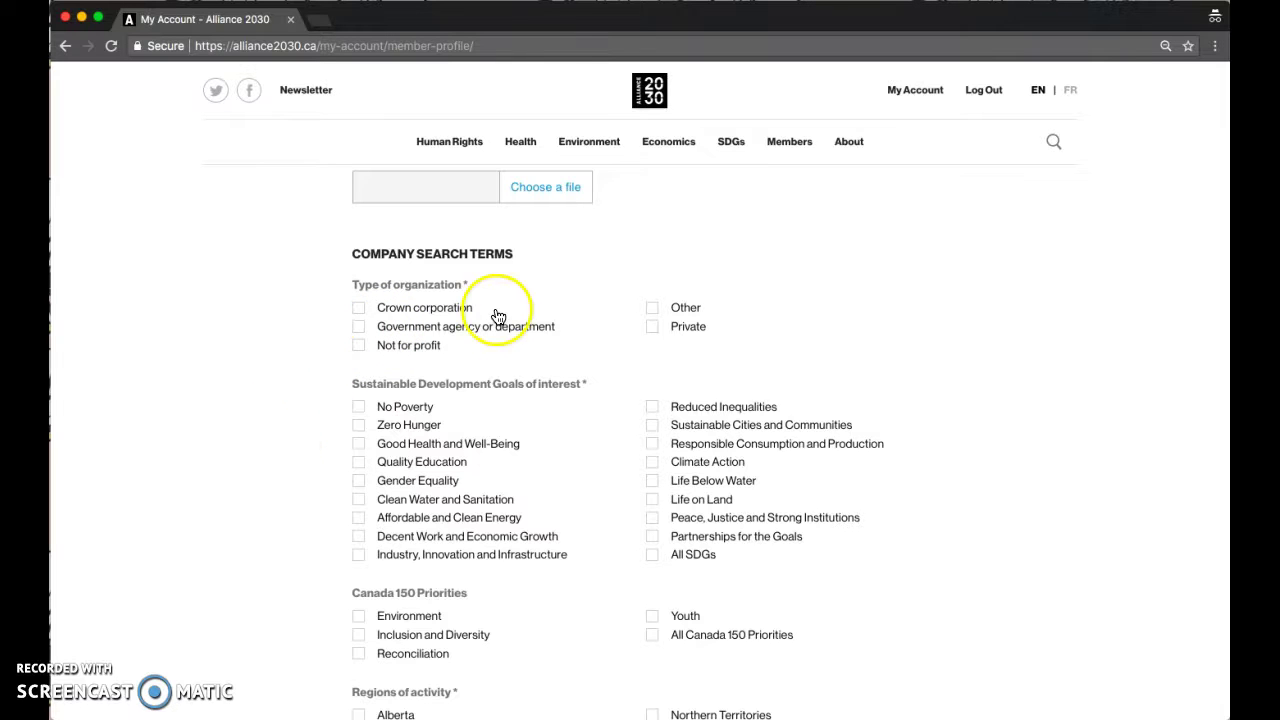
scroll(549, 414, down, 2)
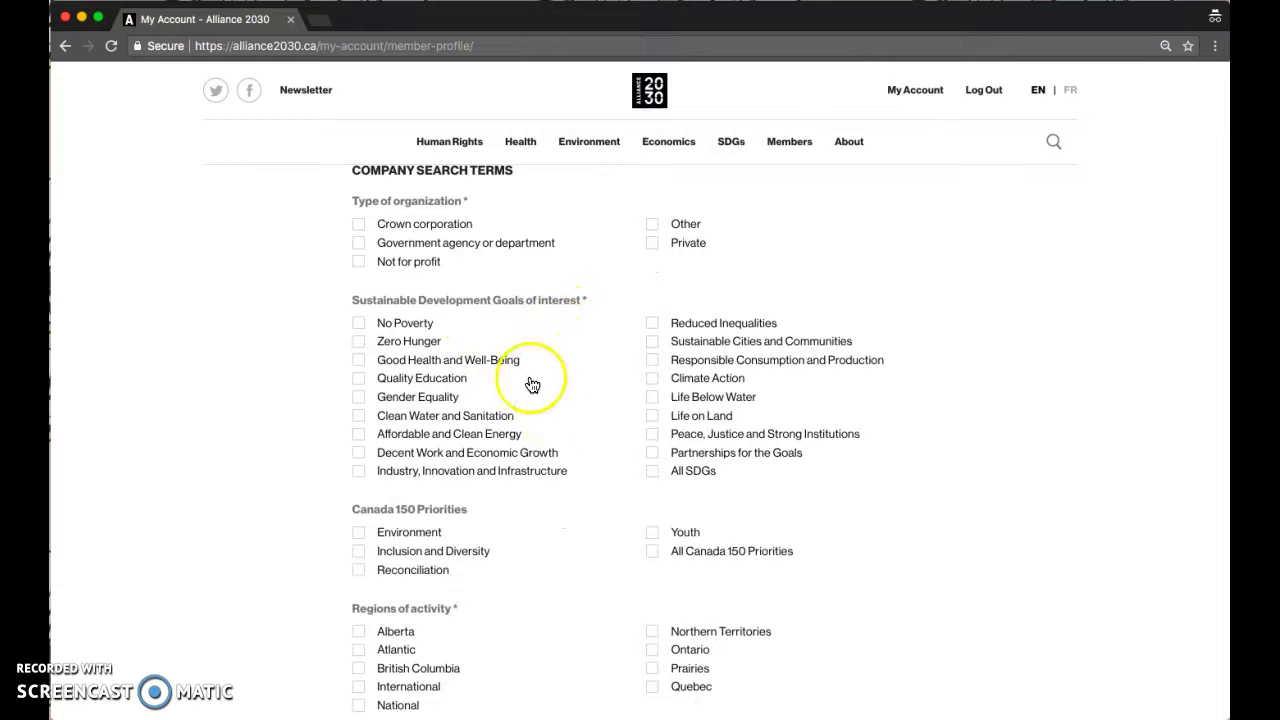
- Tick All SDGs and the National box on the profile form, then head to Submissions
click(652, 486)
click(653, 482)
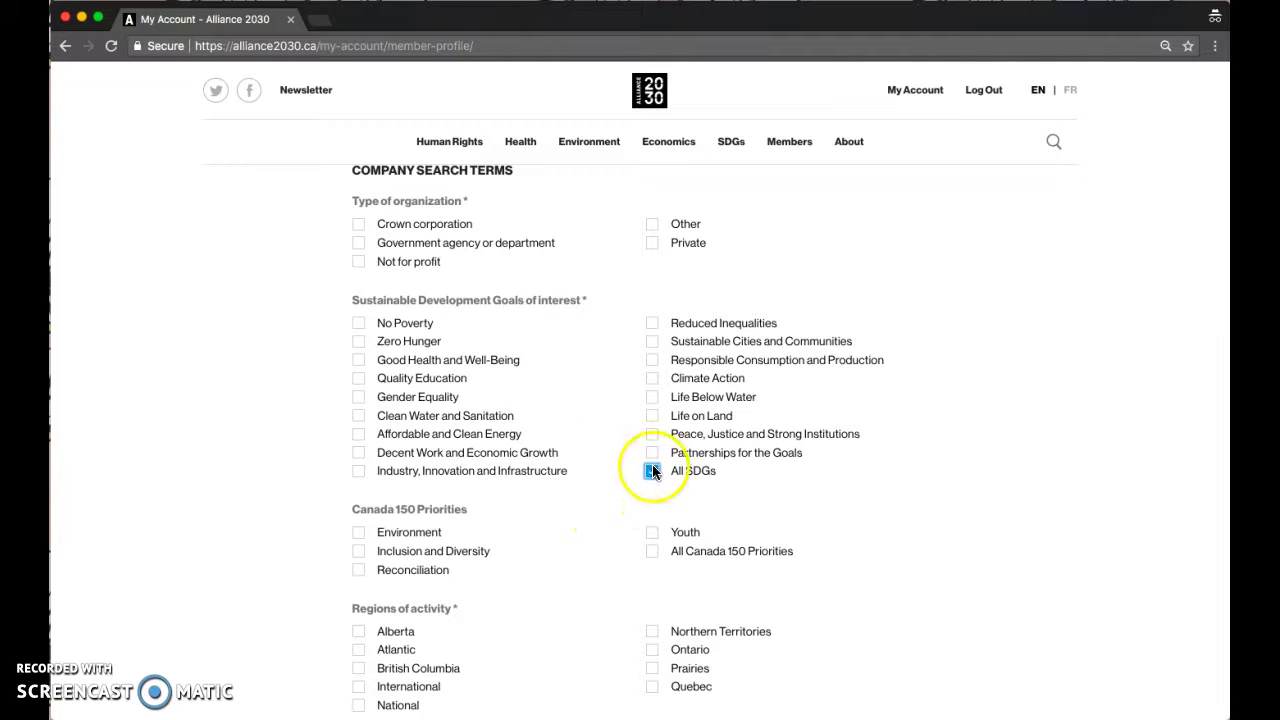
scroll(597, 527, down, 3)
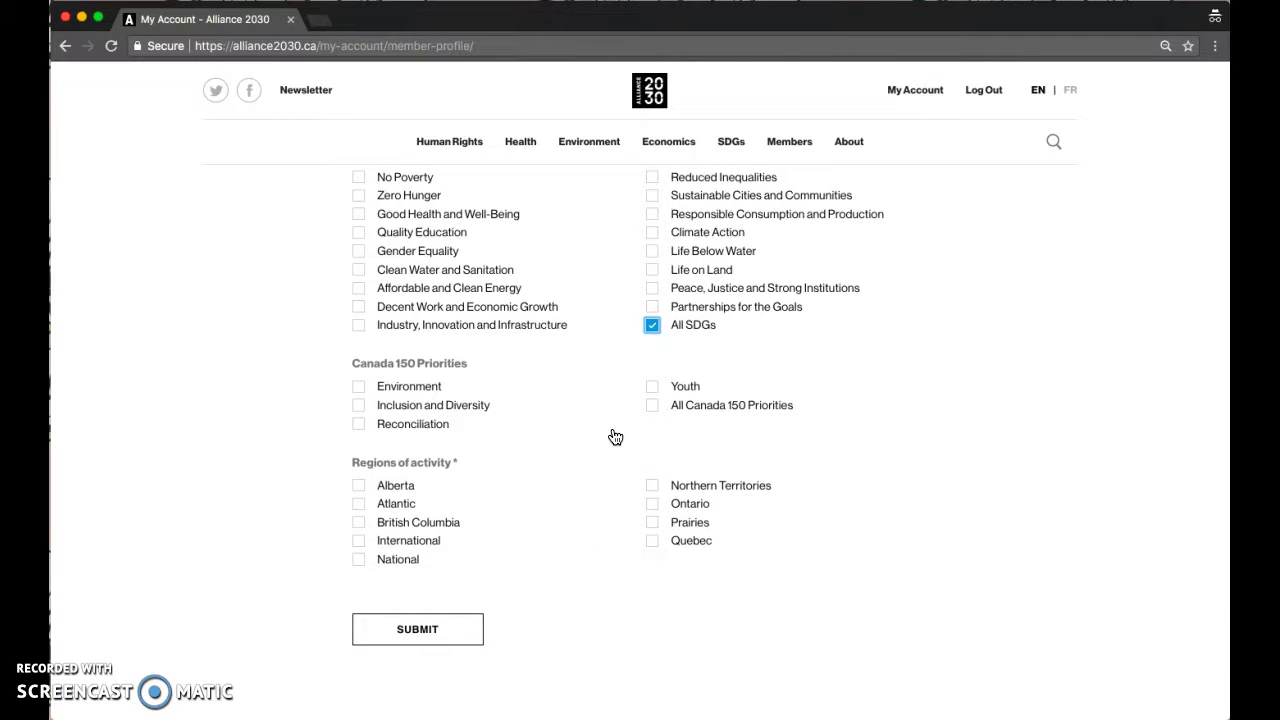
click(652, 326)
click(585, 355)
click(360, 560)
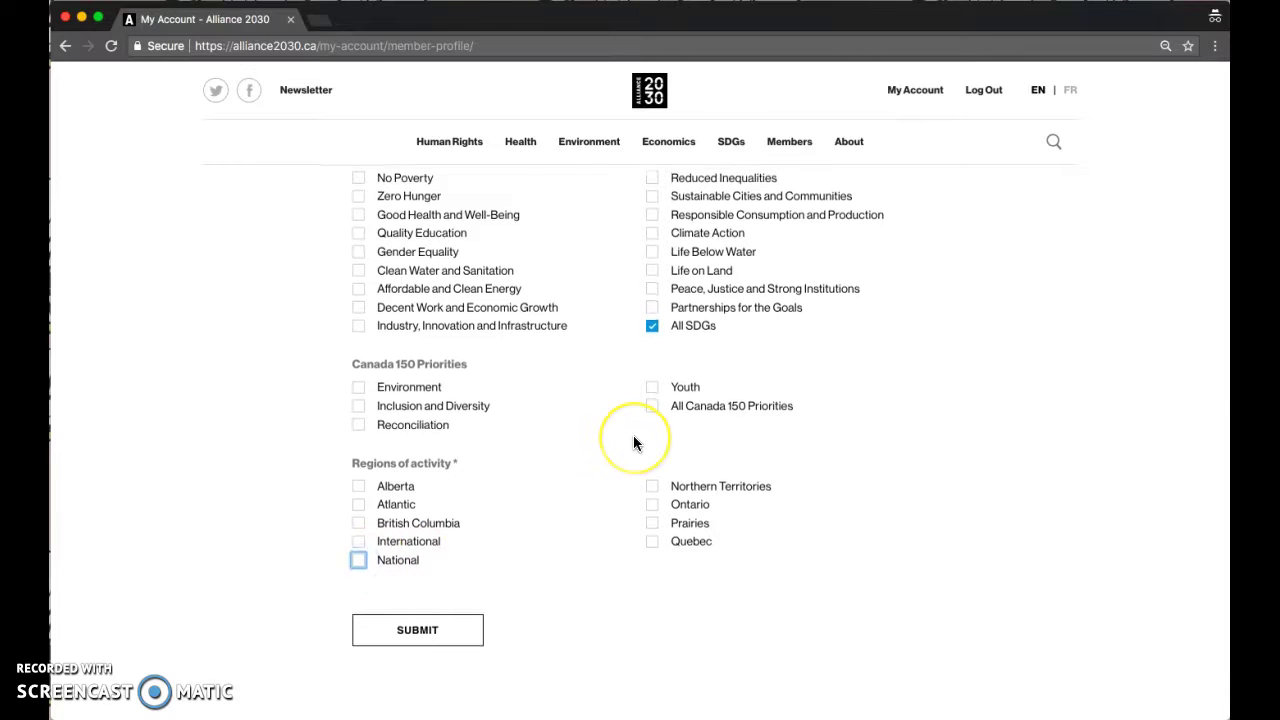
scroll(634, 440, up, 20)
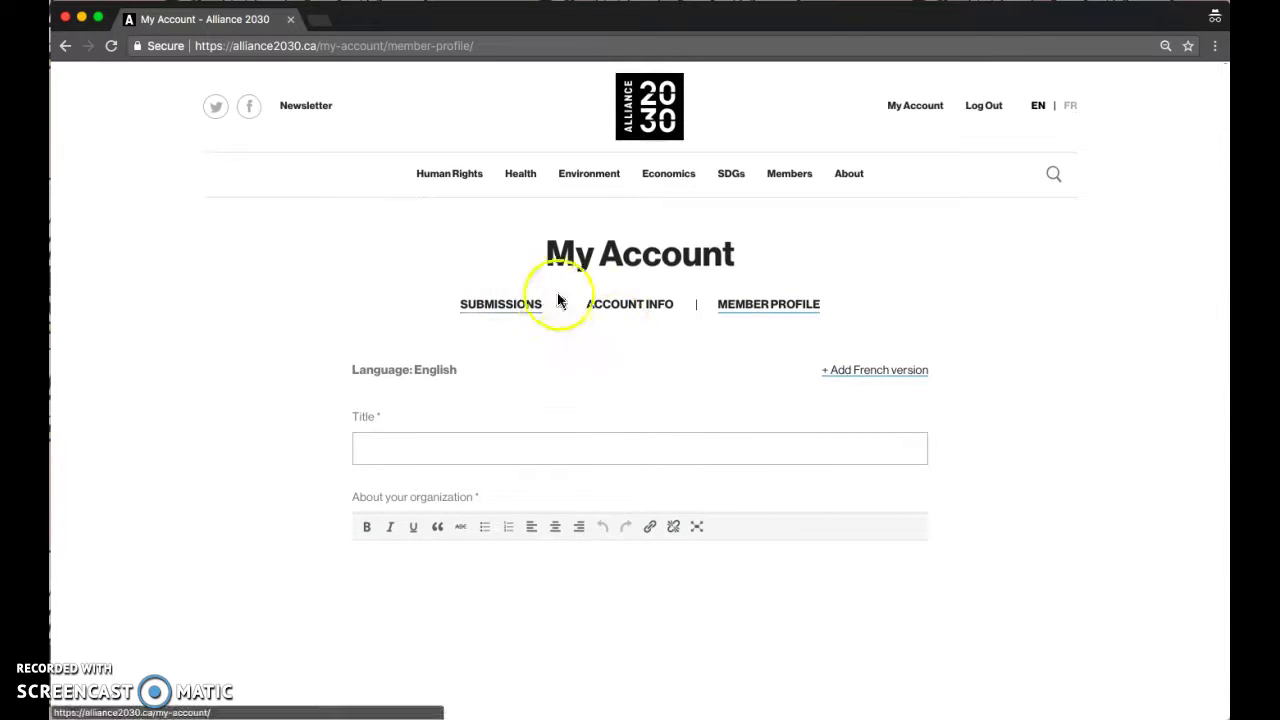
click(514, 302)
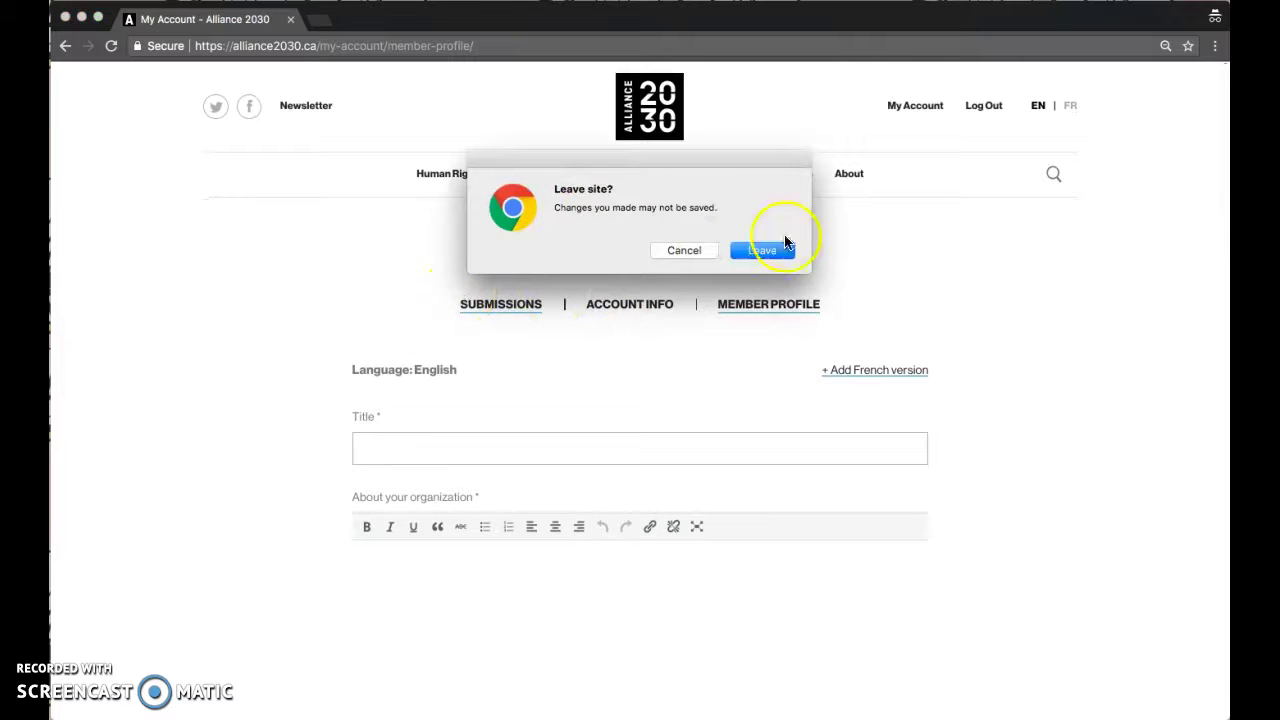
- Leave without saving the profile, review the empty Submissions tab, and start a new project
click(763, 250)
scroll(211, 477, down, 2)
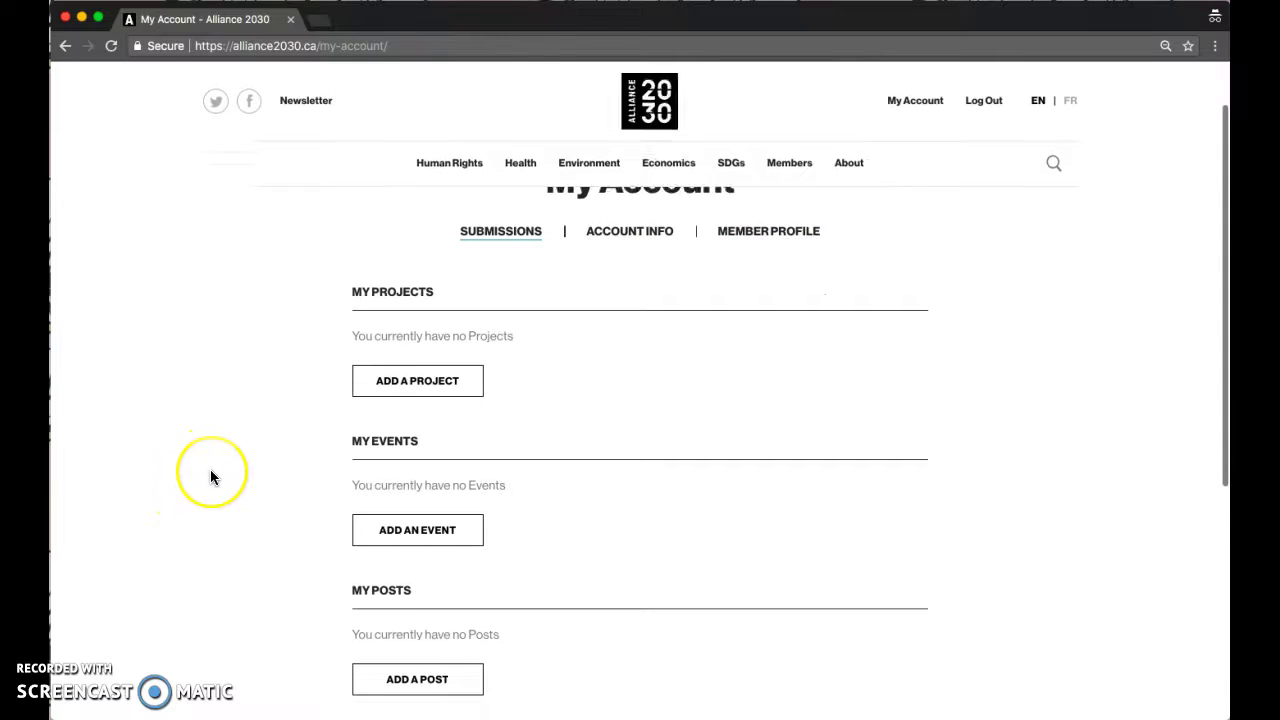
scroll(210, 477, down, 2)
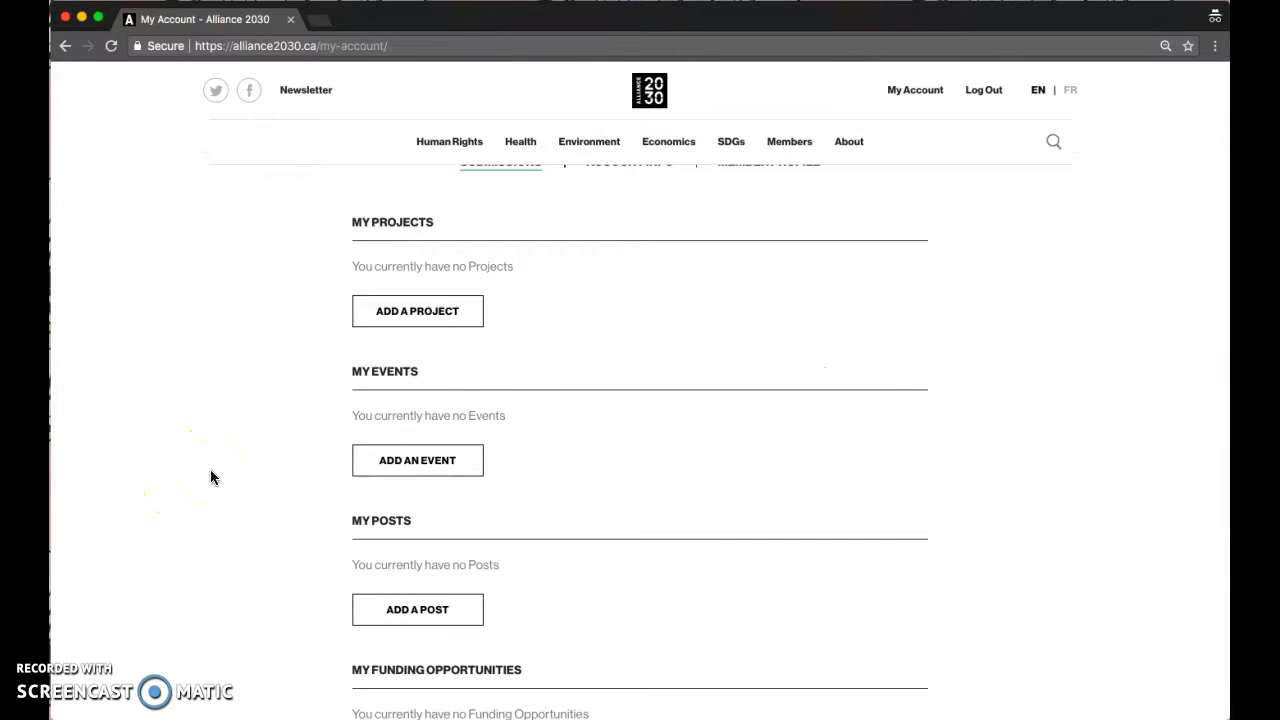
scroll(210, 477, up, 1)
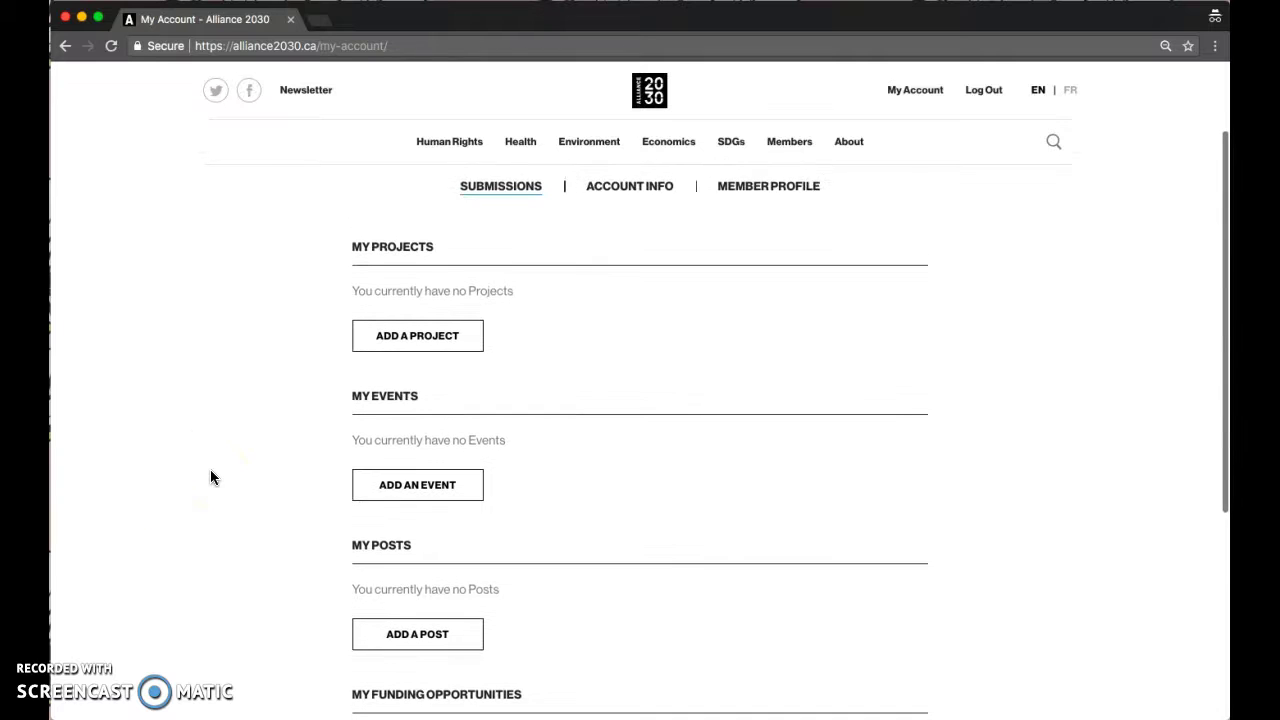
scroll(212, 480, down, 3)
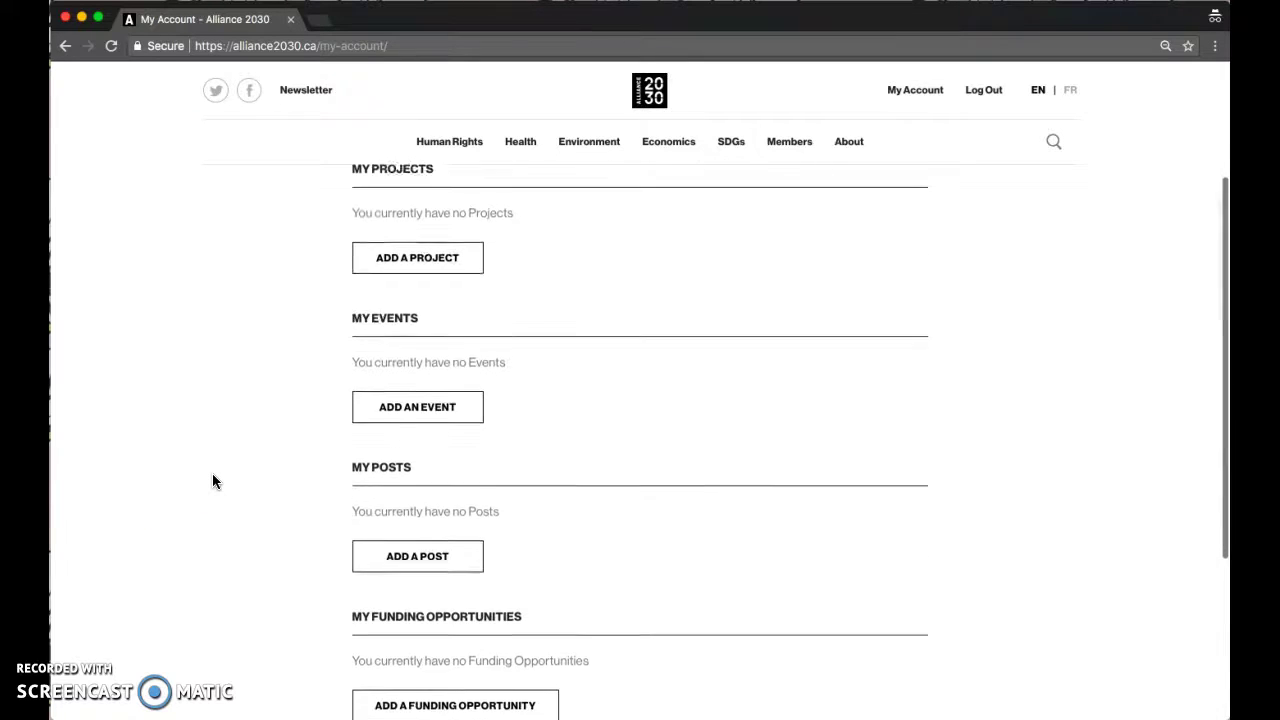
scroll(213, 482, down, 1)
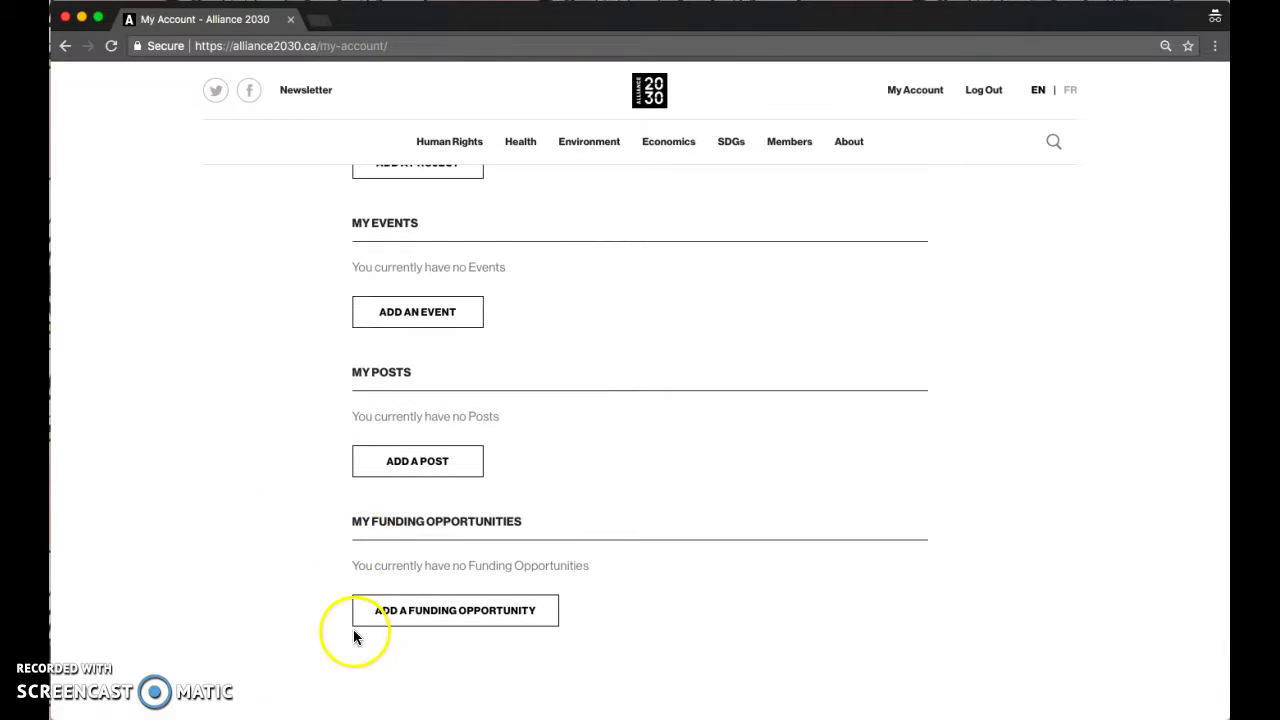
scroll(288, 522, up, 5)
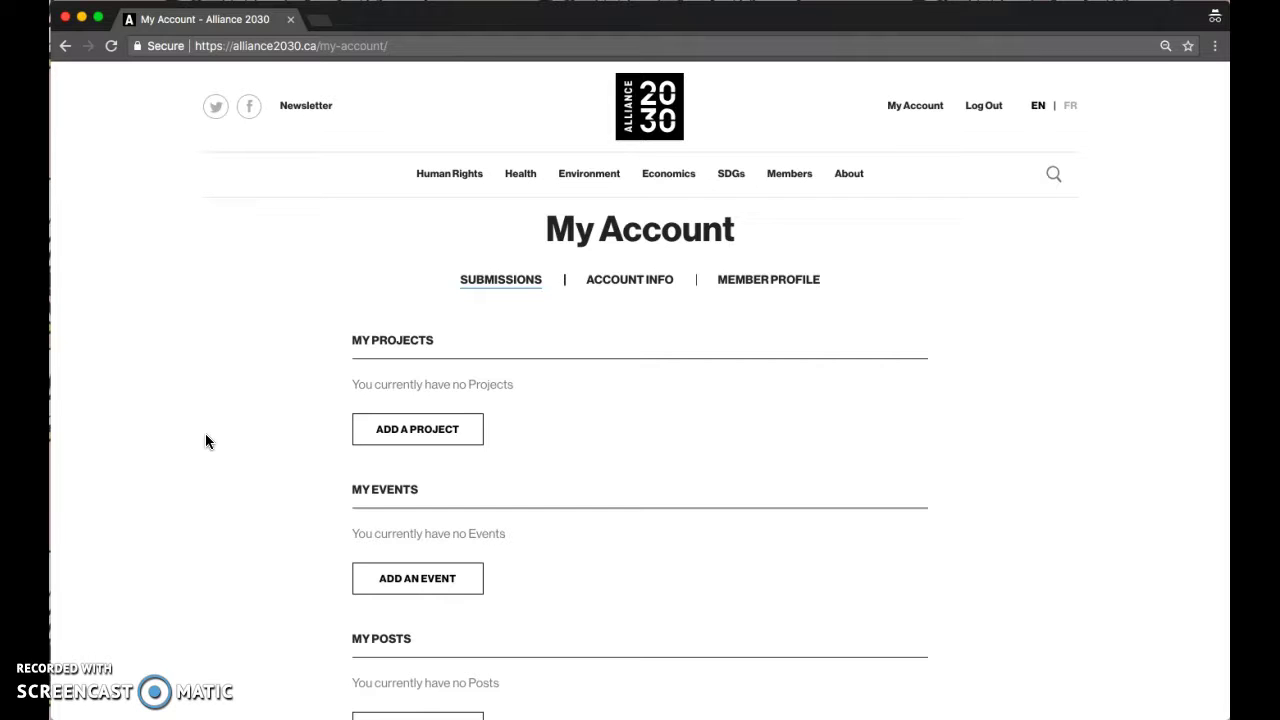
click(406, 428)
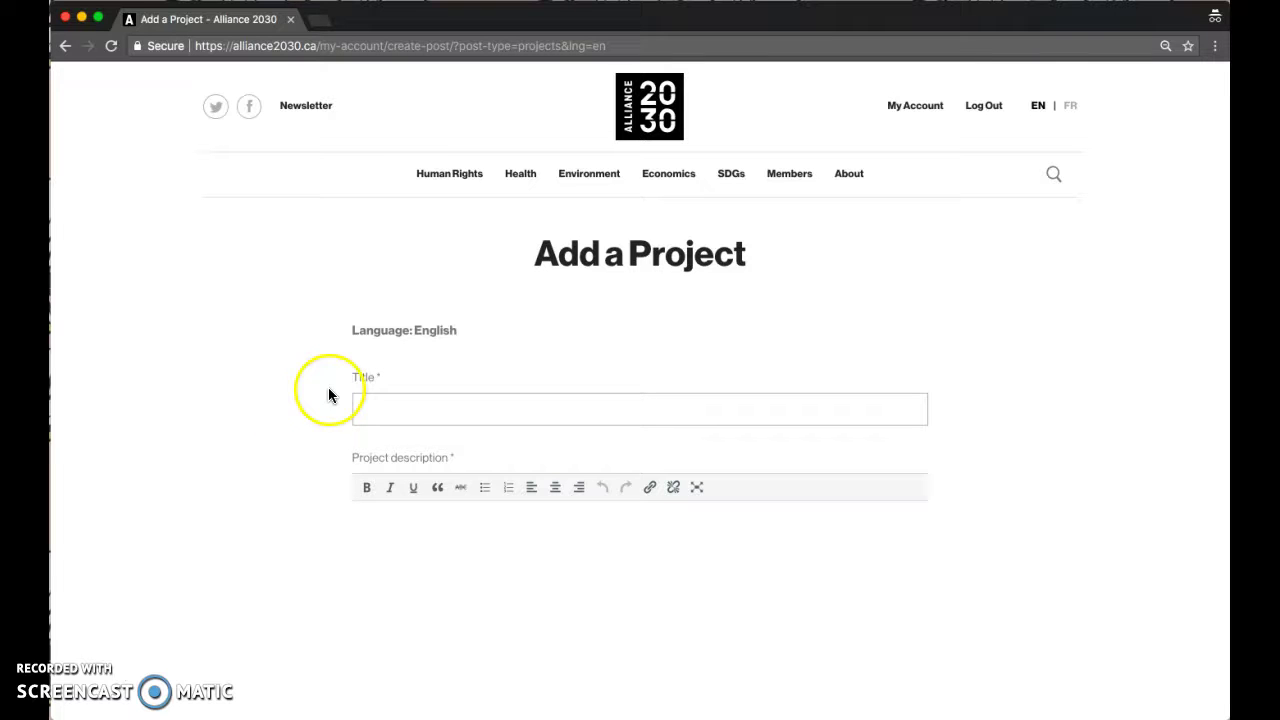
- Tick 'Same as Member profile' for both the project's contact details and social media links
click(422, 420)
scroll(400, 480, down, 3)
click(449, 471)
scroll(457, 514, down, 4)
scroll(420, 490, down, 2)
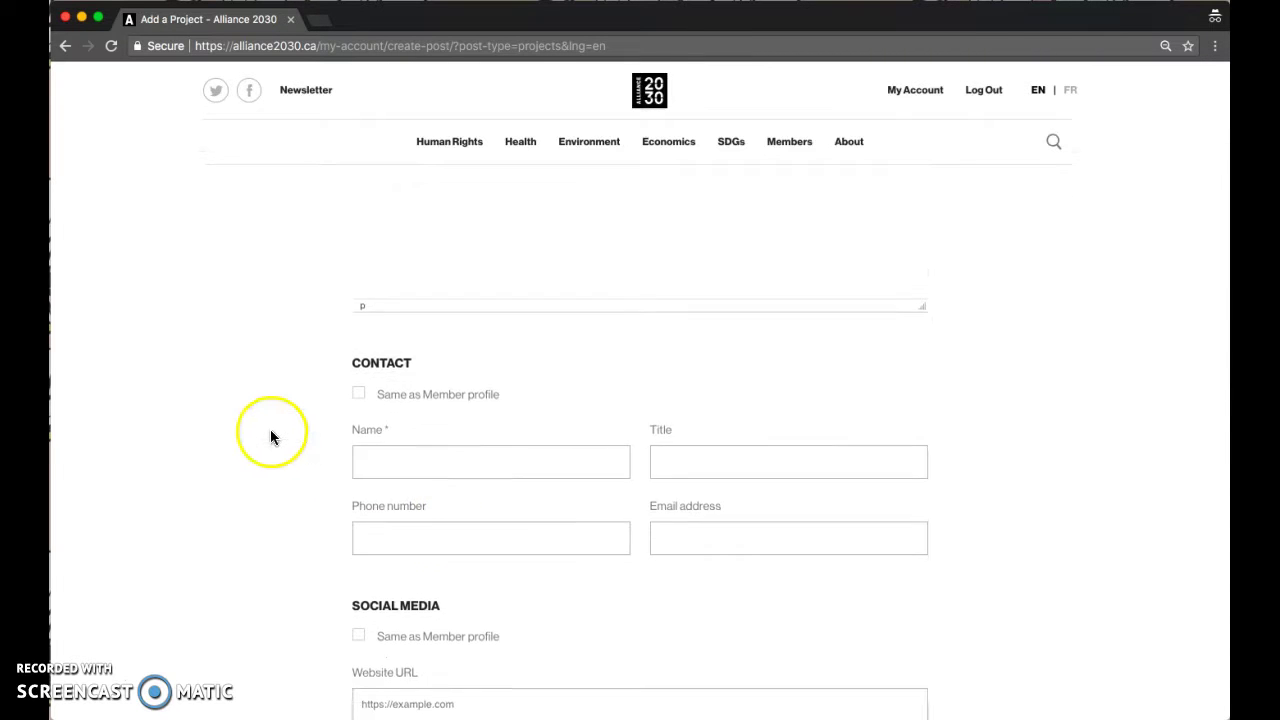
scroll(270, 430, down, 2)
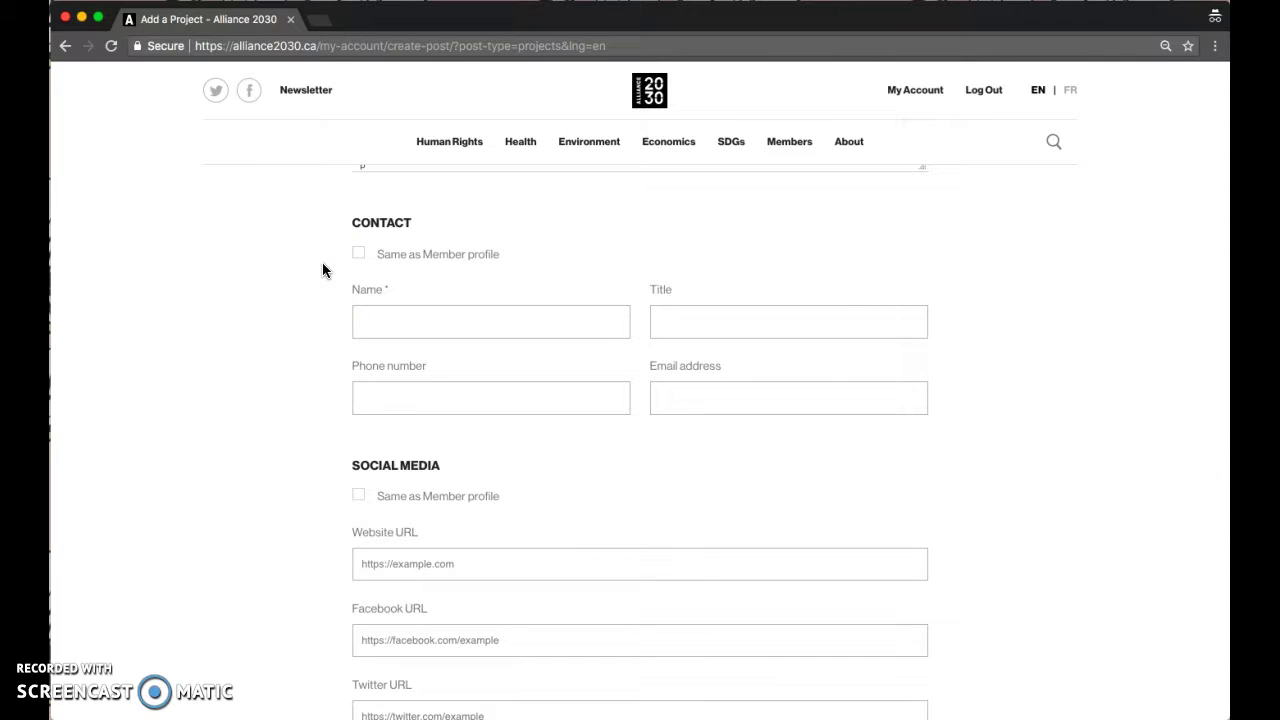
click(357, 256)
click(357, 343)
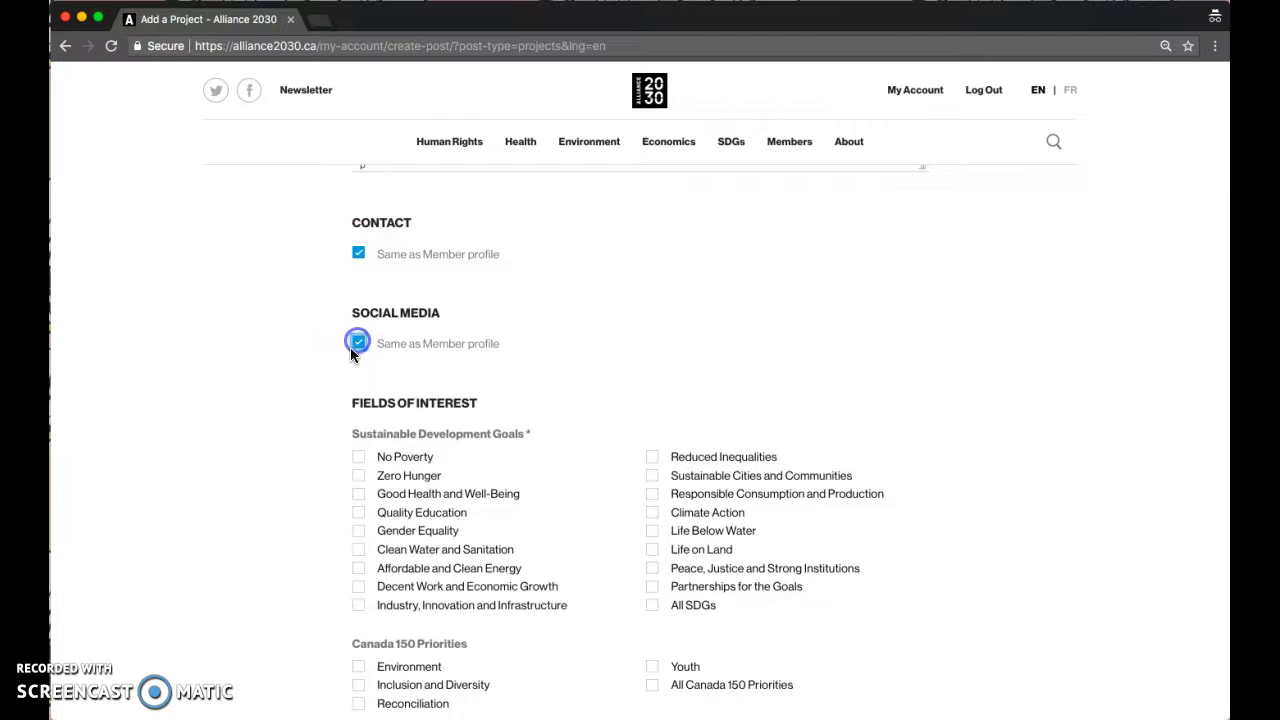
- Tick Climate Action, Life Below Water and Life on Land as the project's goals
scroll(270, 458, down, 2)
scroll(270, 458, down, 2)
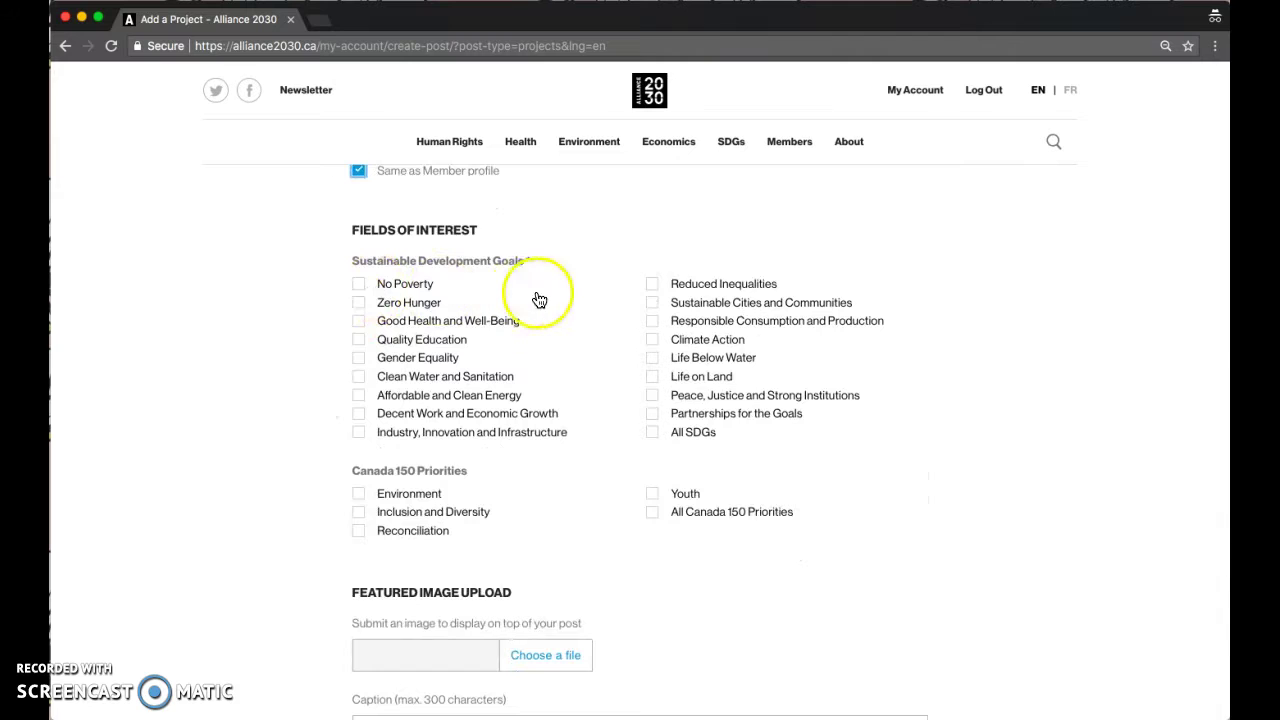
click(656, 340)
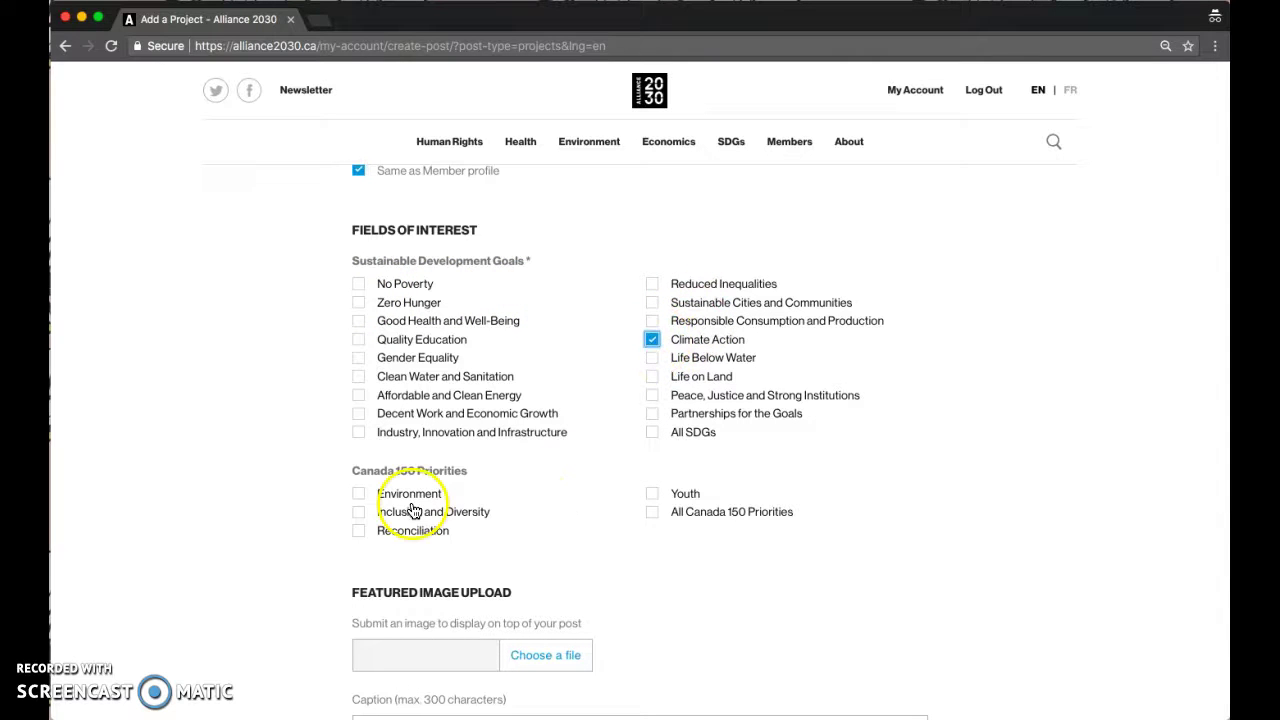
click(676, 362)
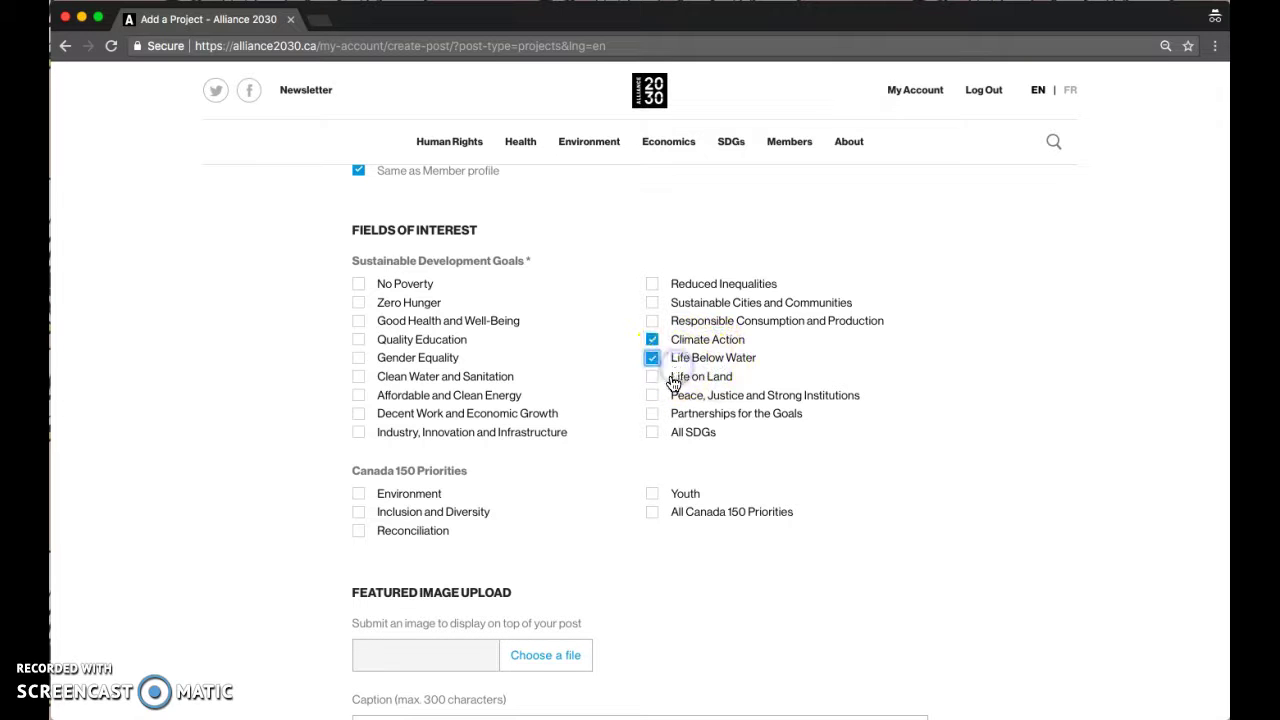
click(674, 379)
- Mark Environment as the project's Canada 150 priority
click(362, 494)
scroll(234, 634, down, 5)
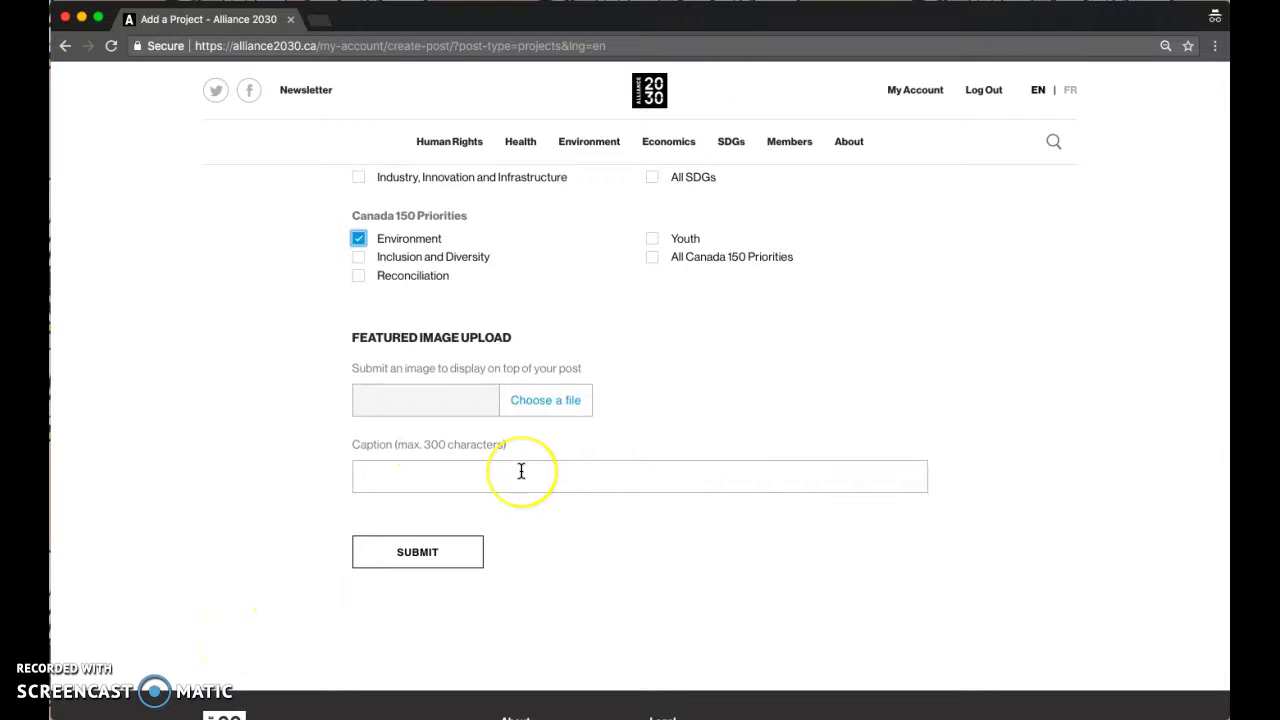
scroll(521, 471, down, 1)
scroll(521, 471, down, 1)
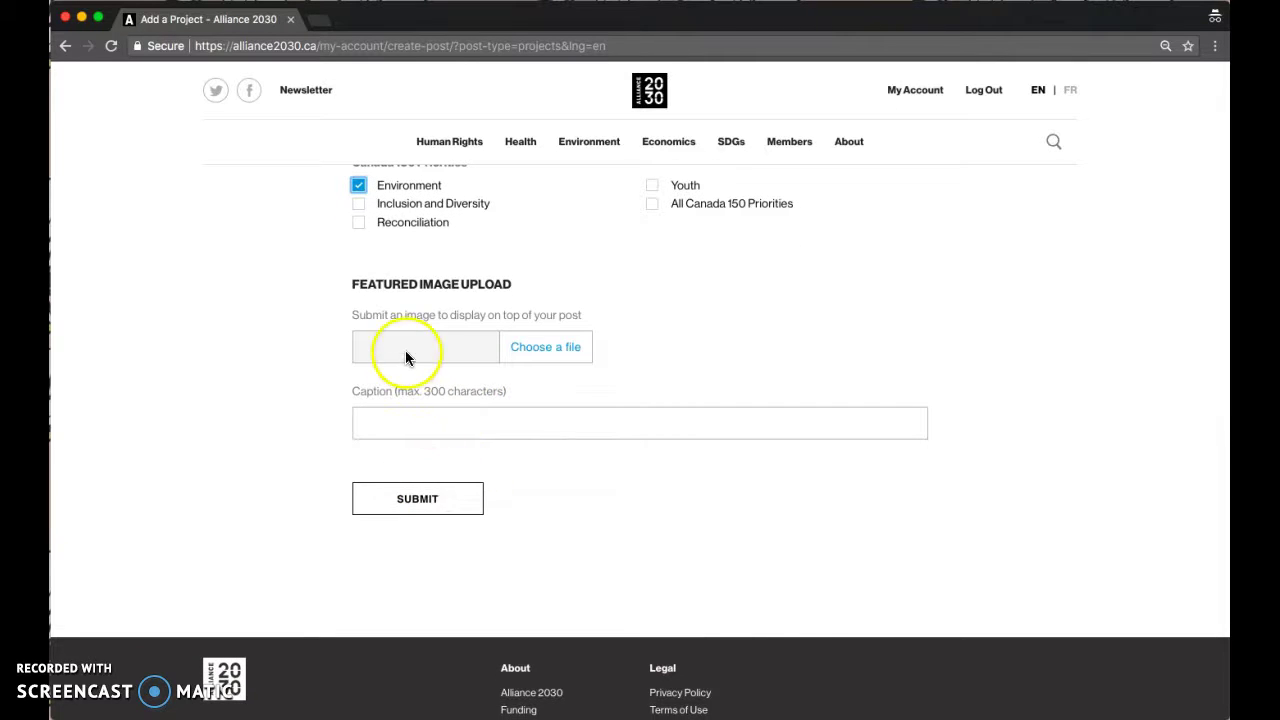
- Scroll back to the top and go Back, triggering Chrome's 'Leave site?' warning
scroll(554, 498, up, 5)
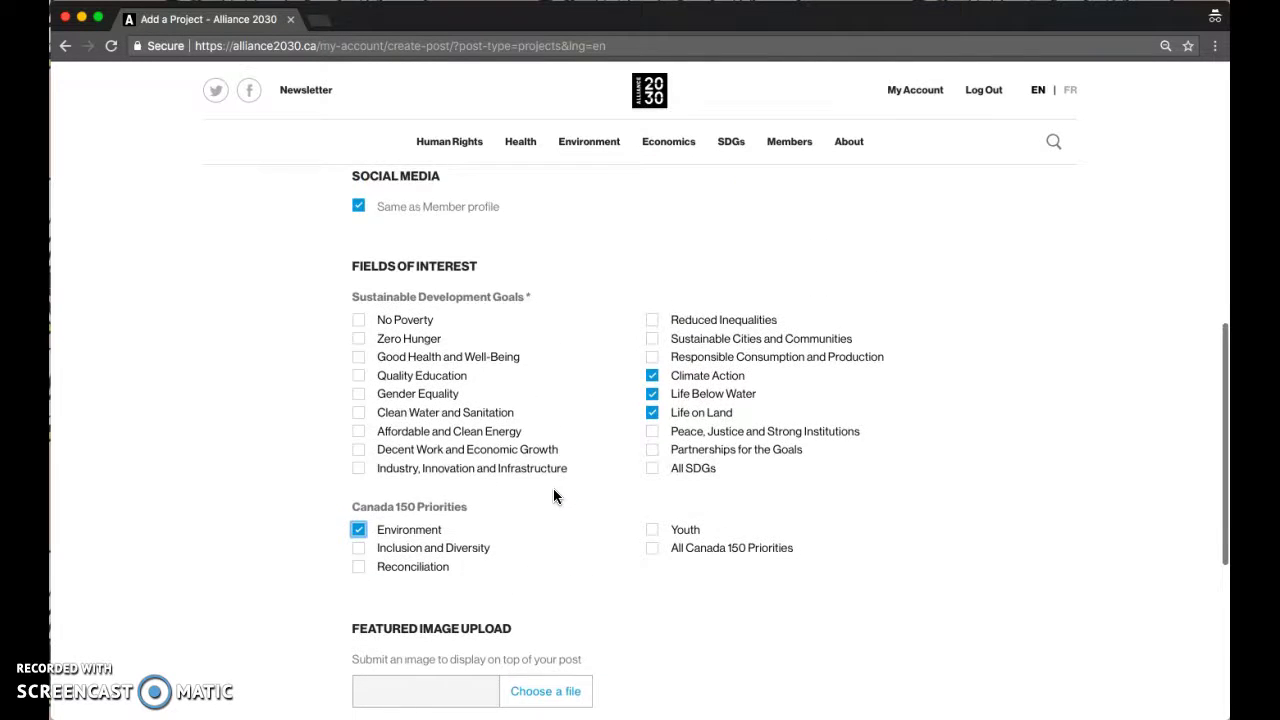
scroll(555, 496, up, 2)
scroll(553, 488, up, 10)
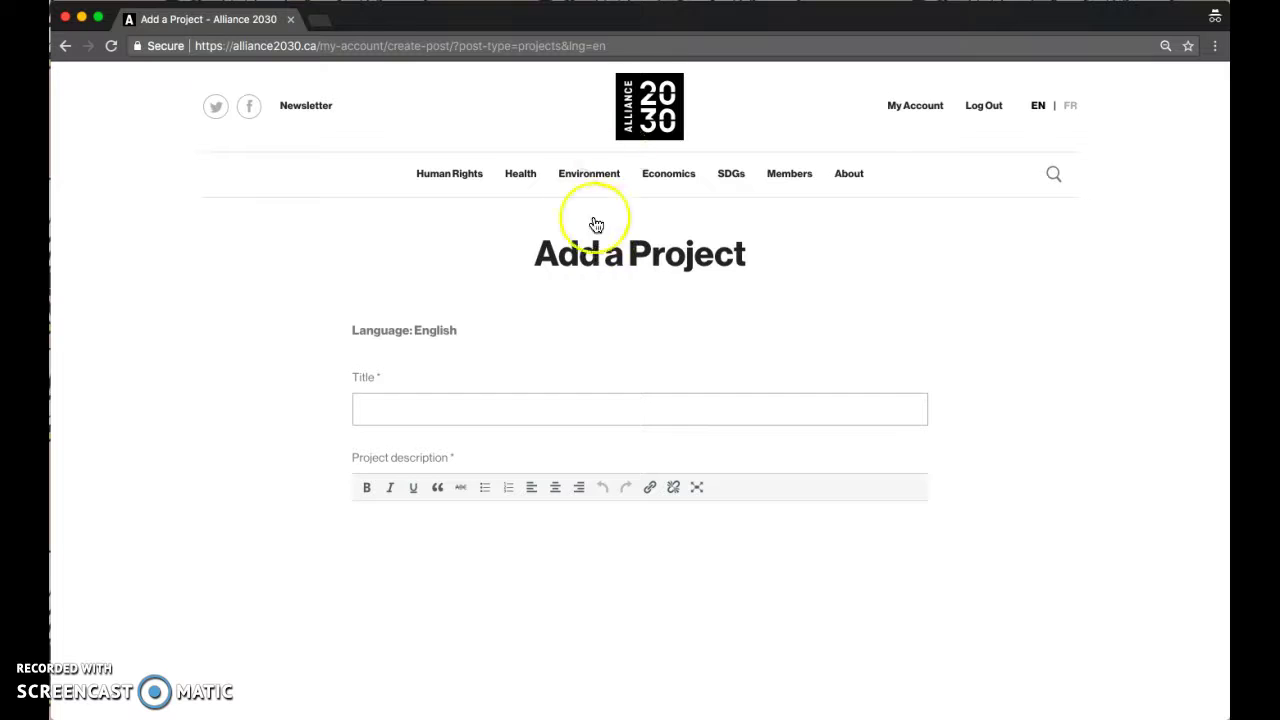
click(66, 48)
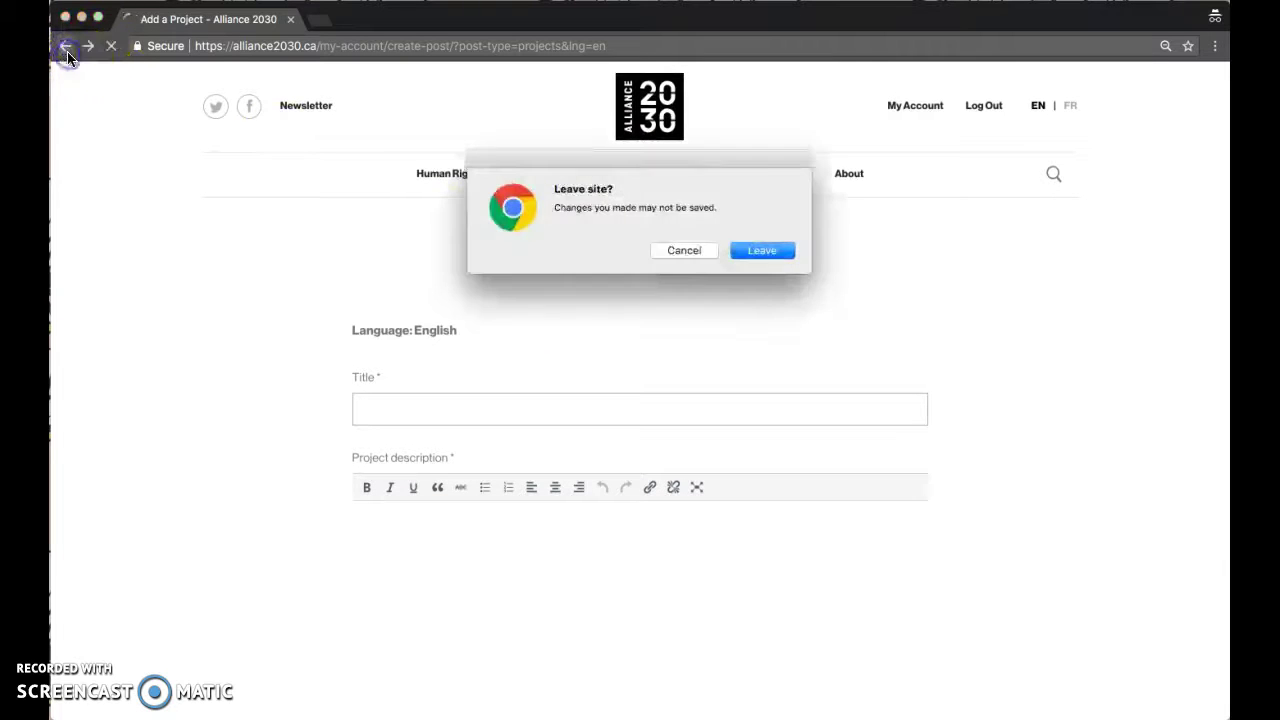
- Leave the unsaved project form and open ADD AN EVENT from My Account
click(752, 251)
scroll(497, 362, down, 3)
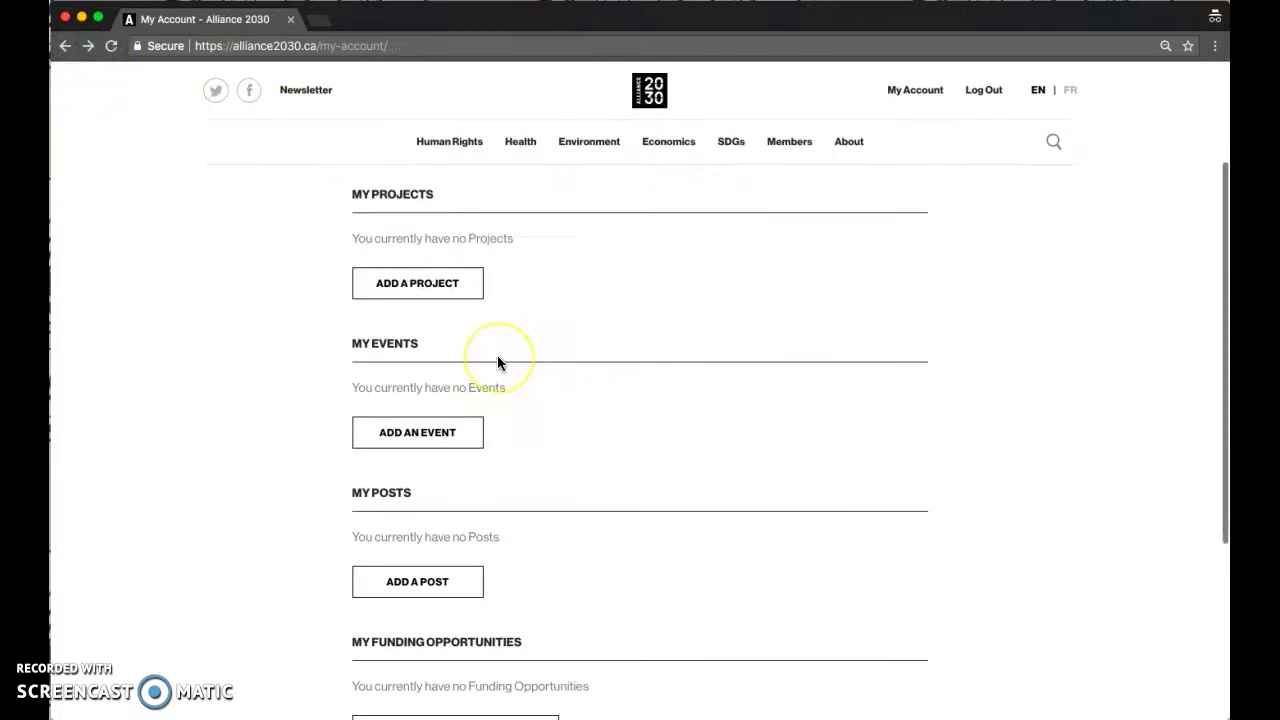
click(420, 385)
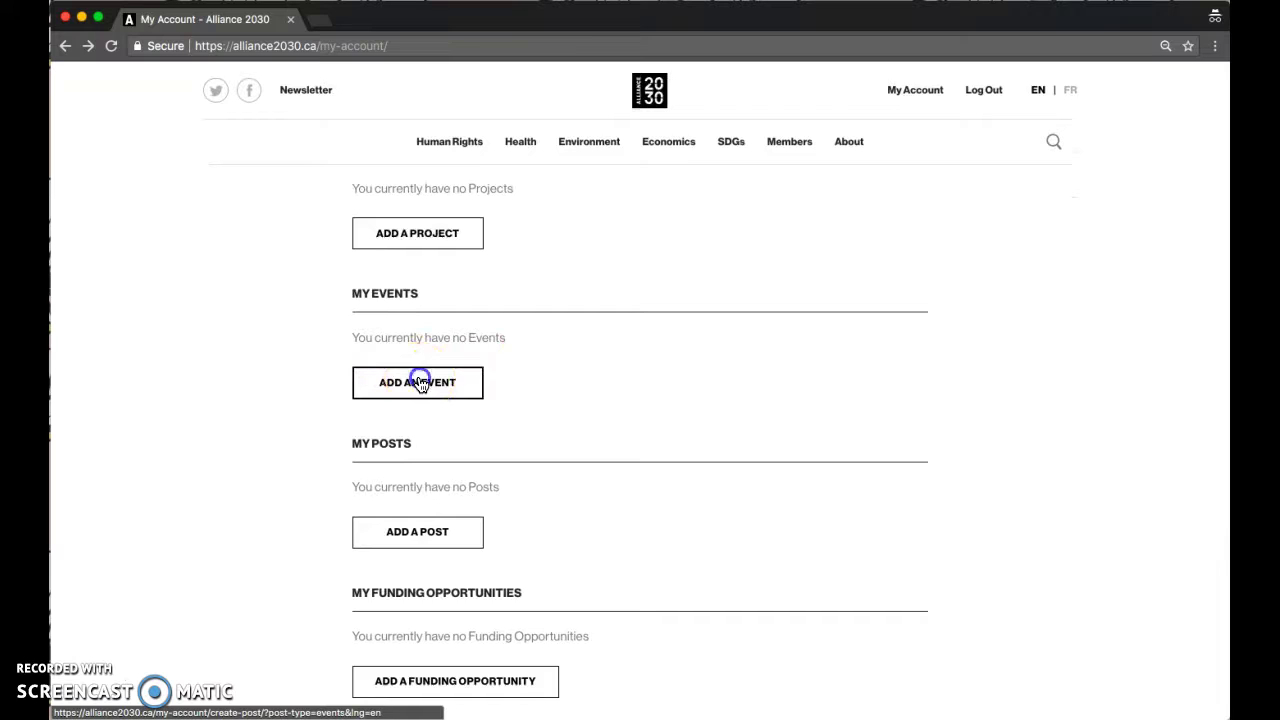
- Tick 'This is a multi-day event' so an End Date field appears, leaving Date empty
scroll(216, 506, down, 5)
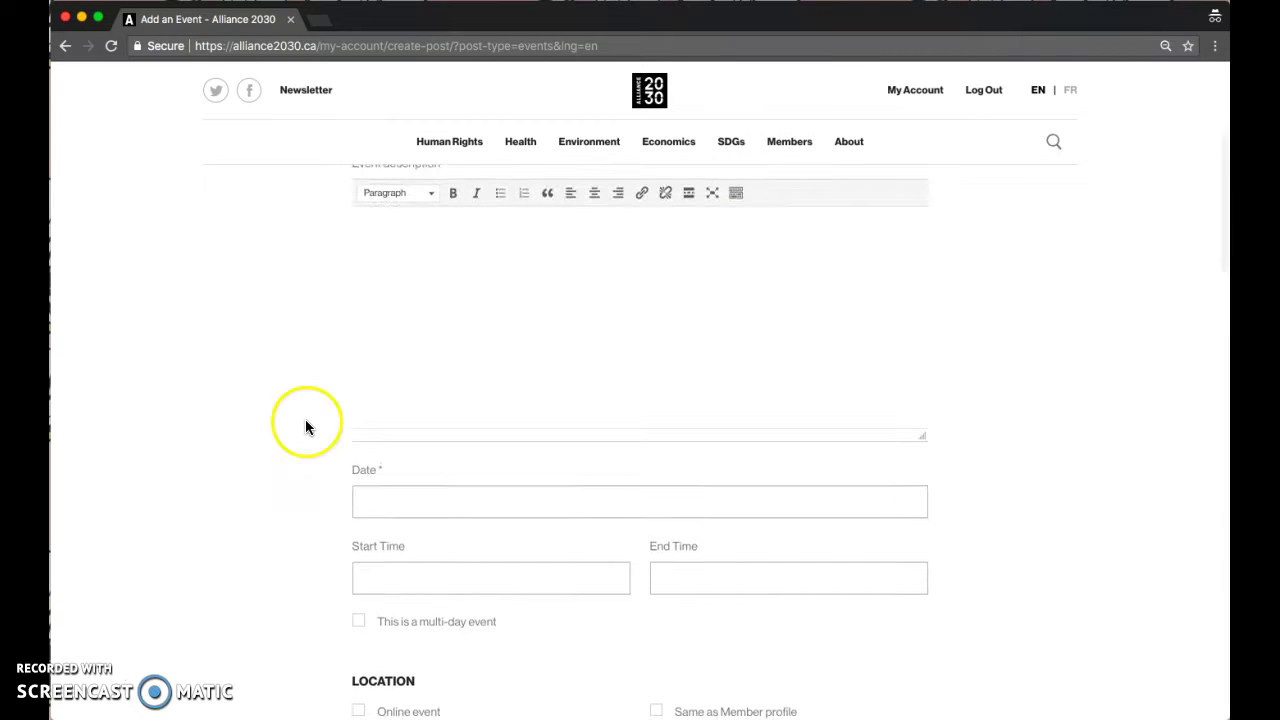
scroll(306, 426, down, 2)
scroll(441, 408, down, 1)
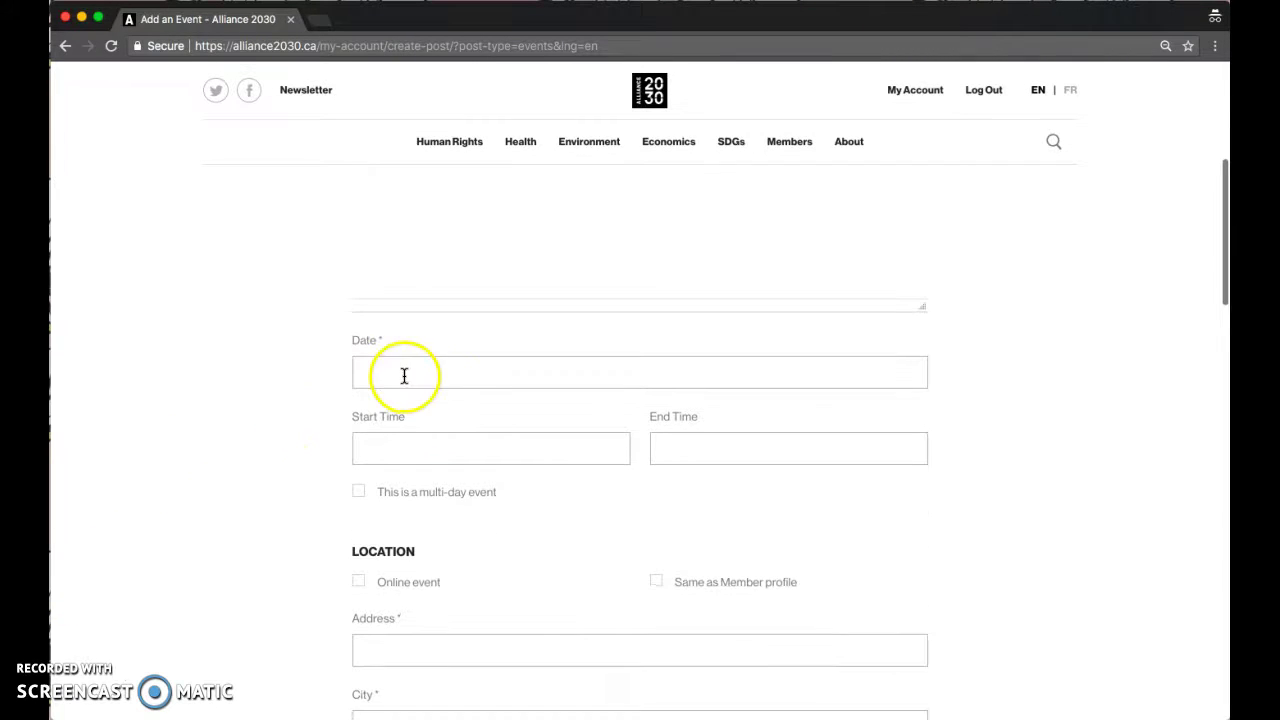
click(404, 375)
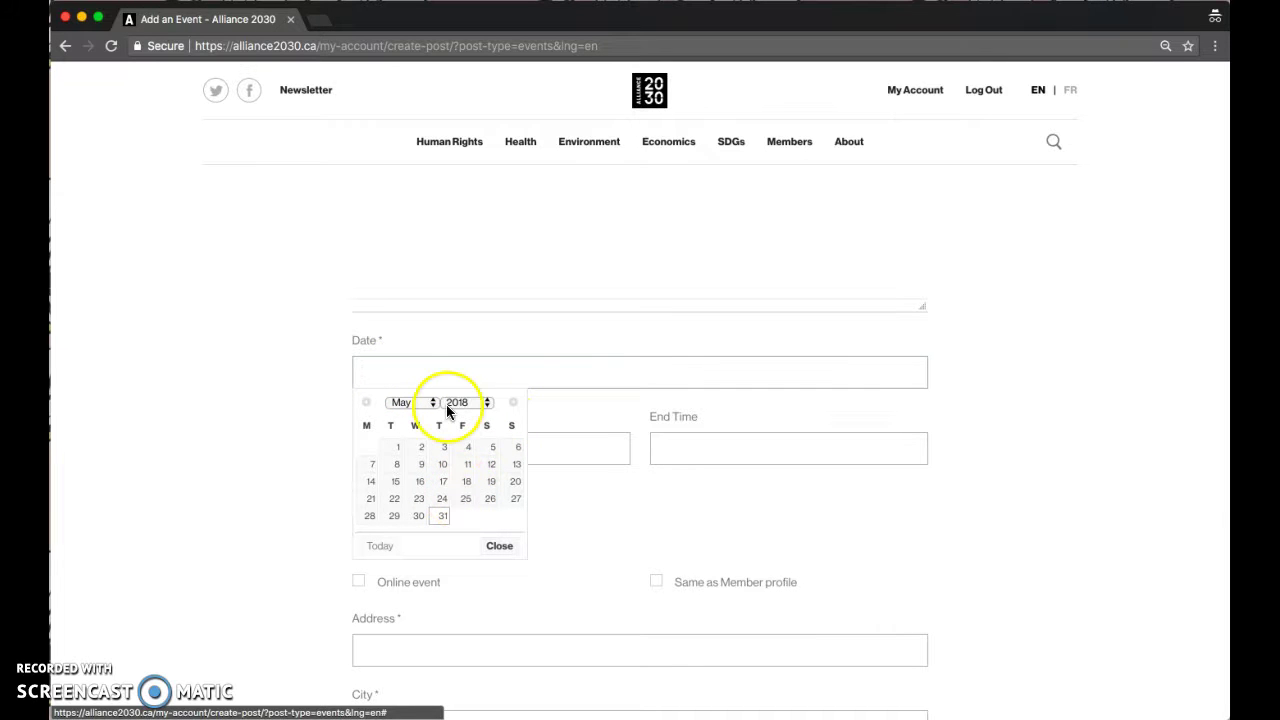
click(300, 364)
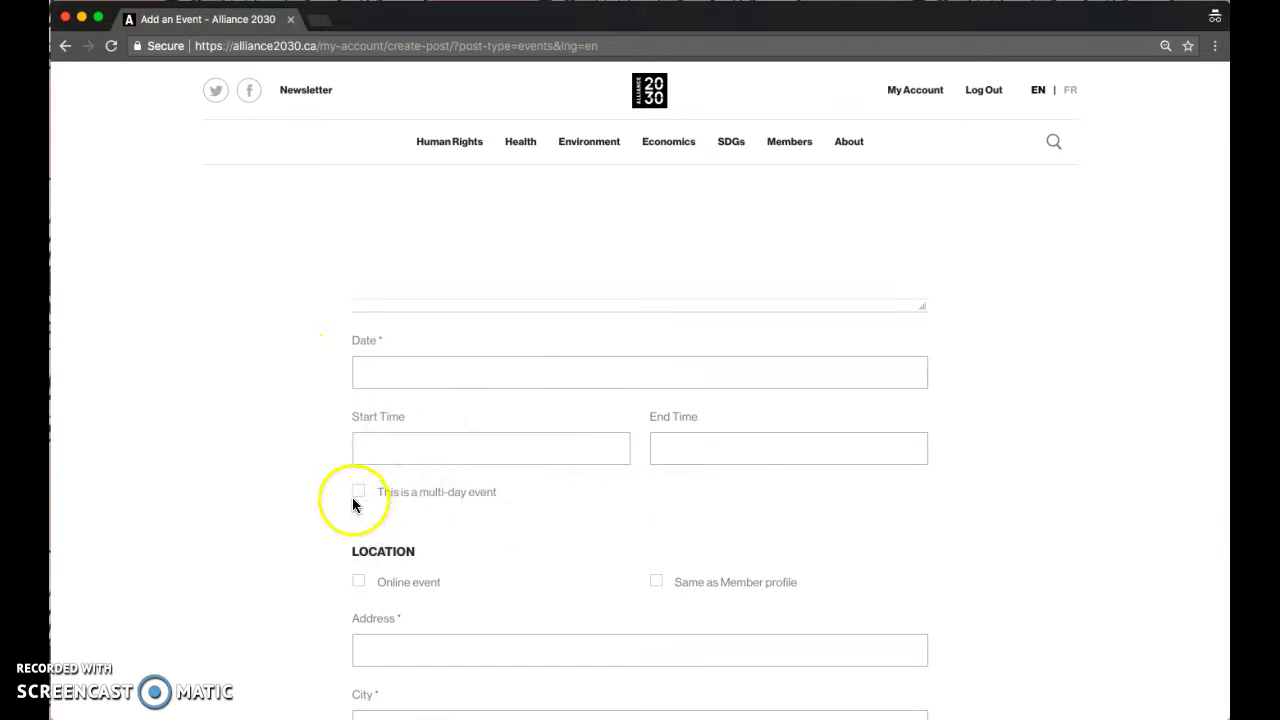
click(357, 492)
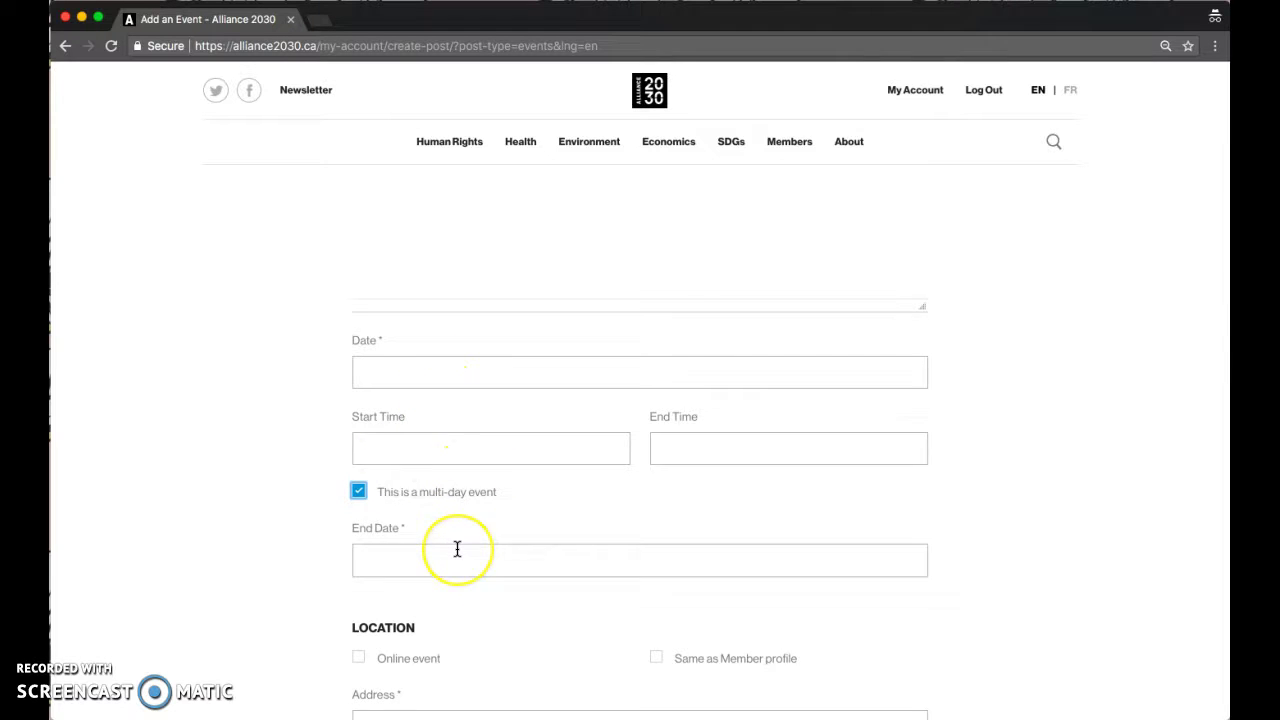
scroll(457, 547, down, 5)
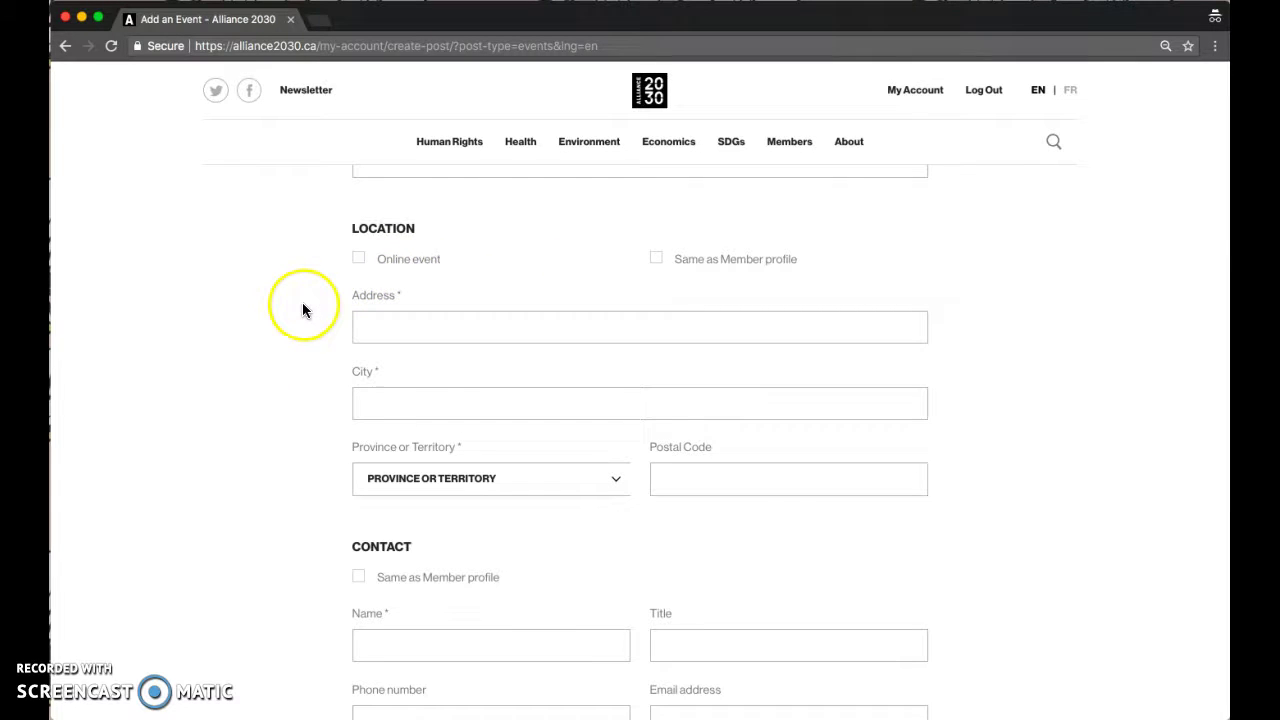
- Set Location, Contact and Social Media to 'Same as Member profile', with Online event off
click(357, 264)
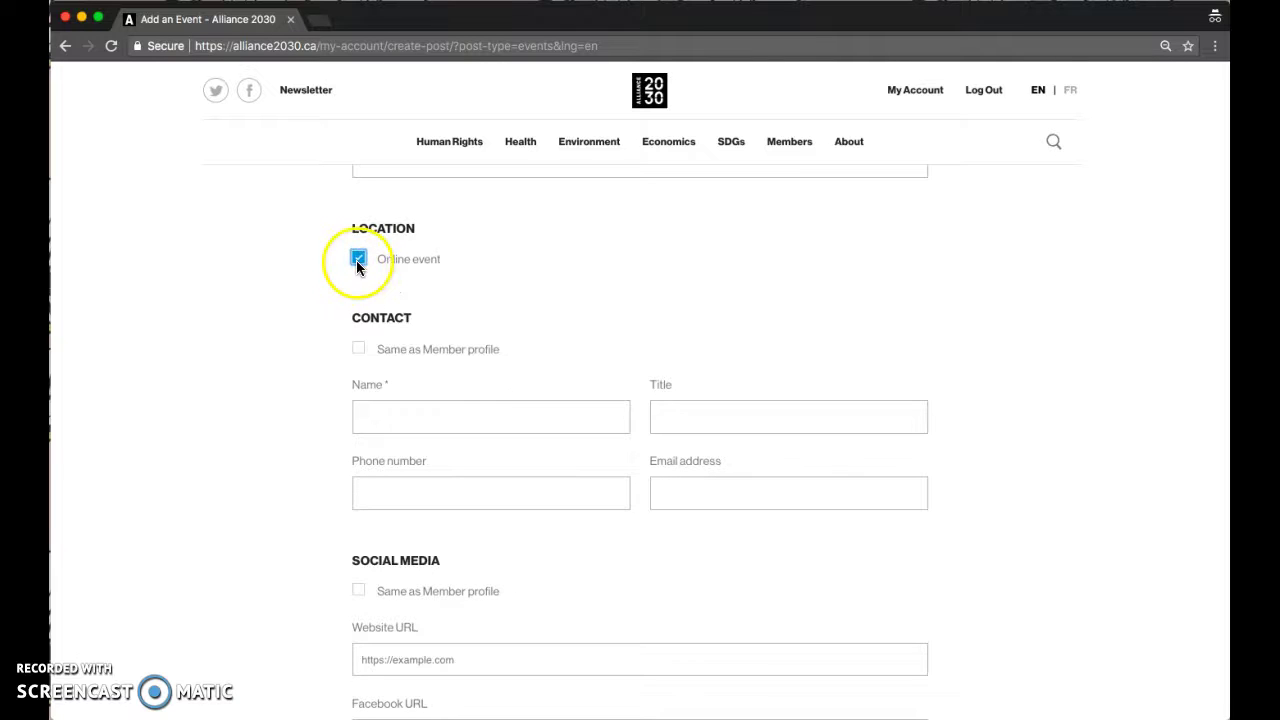
click(357, 262)
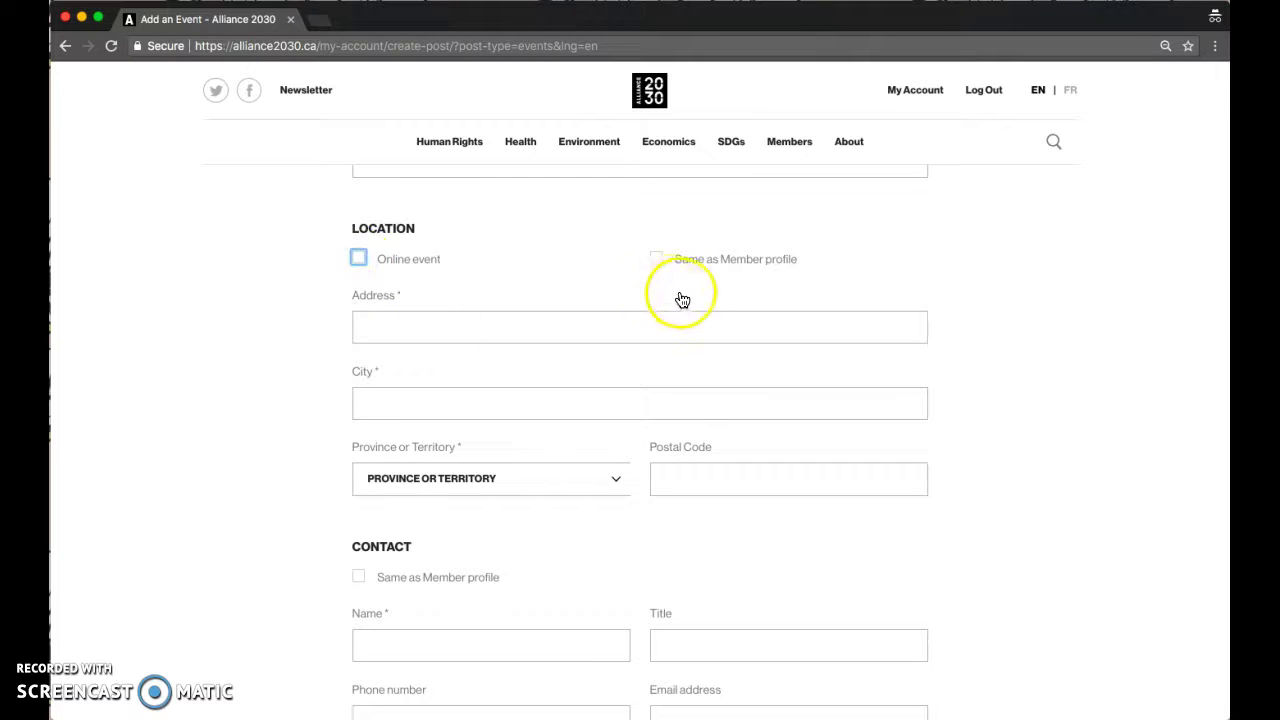
click(660, 266)
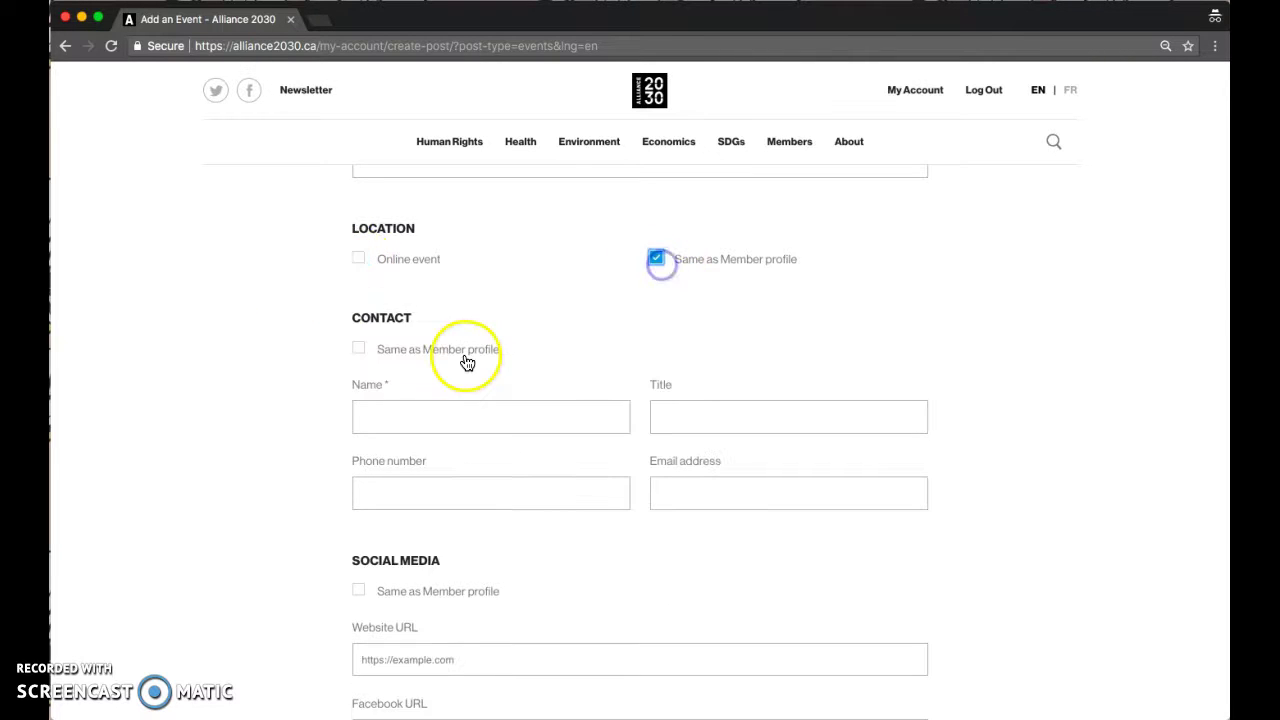
click(359, 349)
scroll(325, 431, down, 1)
click(358, 394)
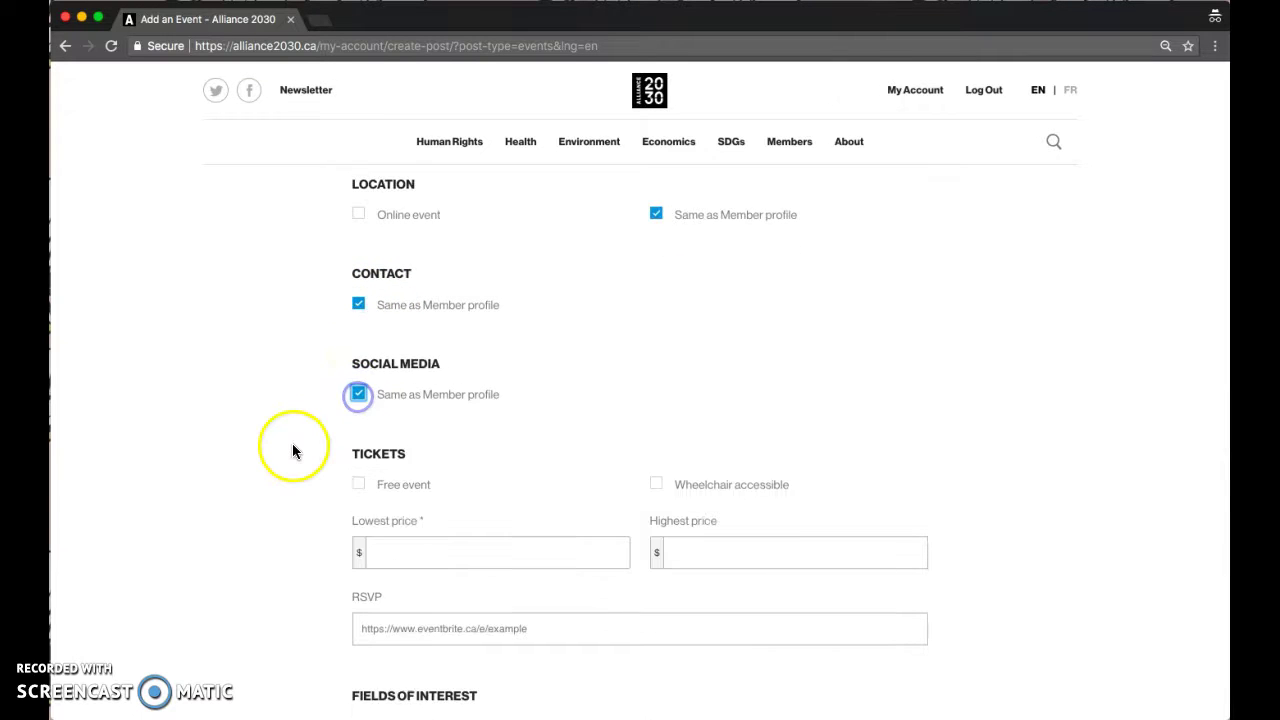
scroll(292, 443, down, 5)
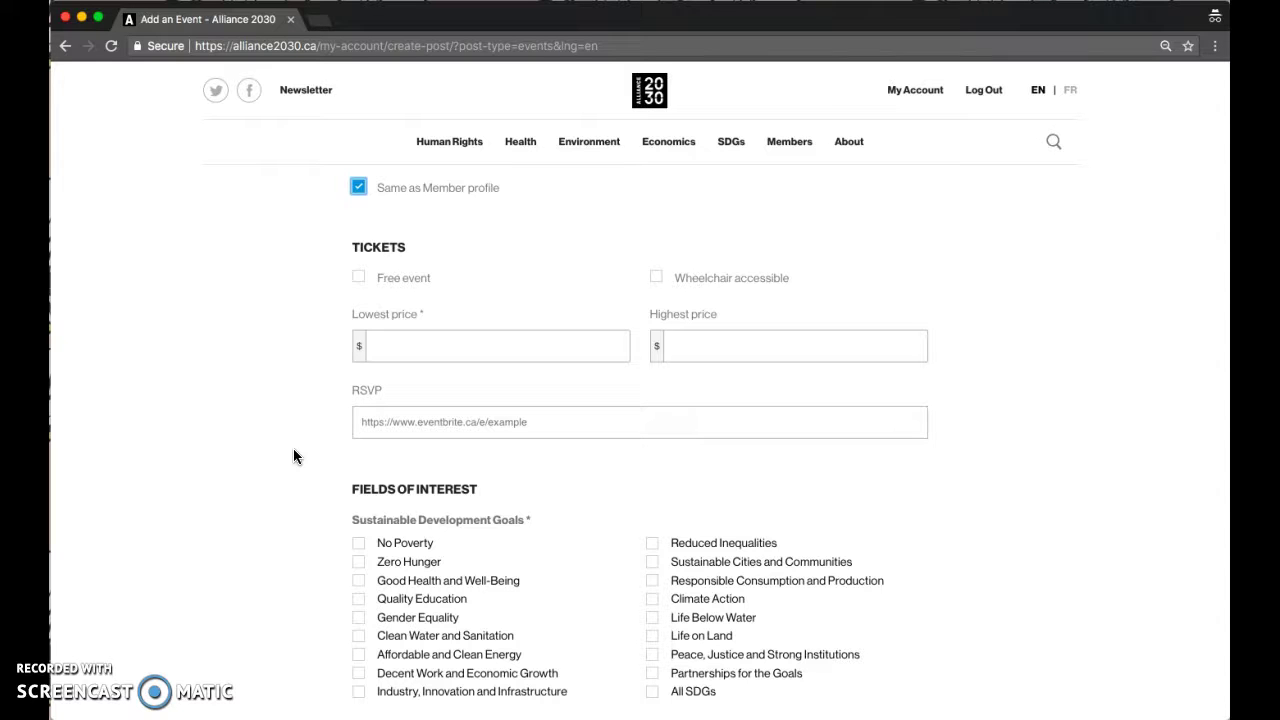
- Leave Free event unchecked and click into the empty RSVP link field
click(357, 278)
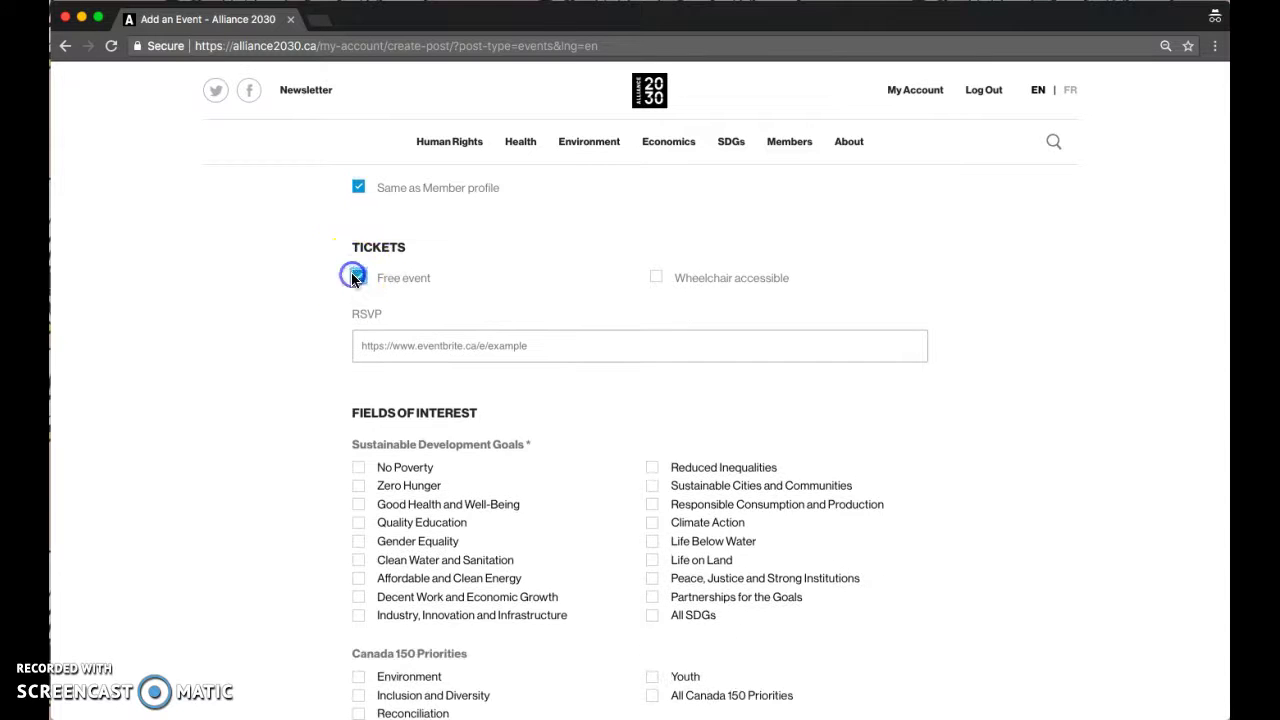
click(357, 278)
click(431, 357)
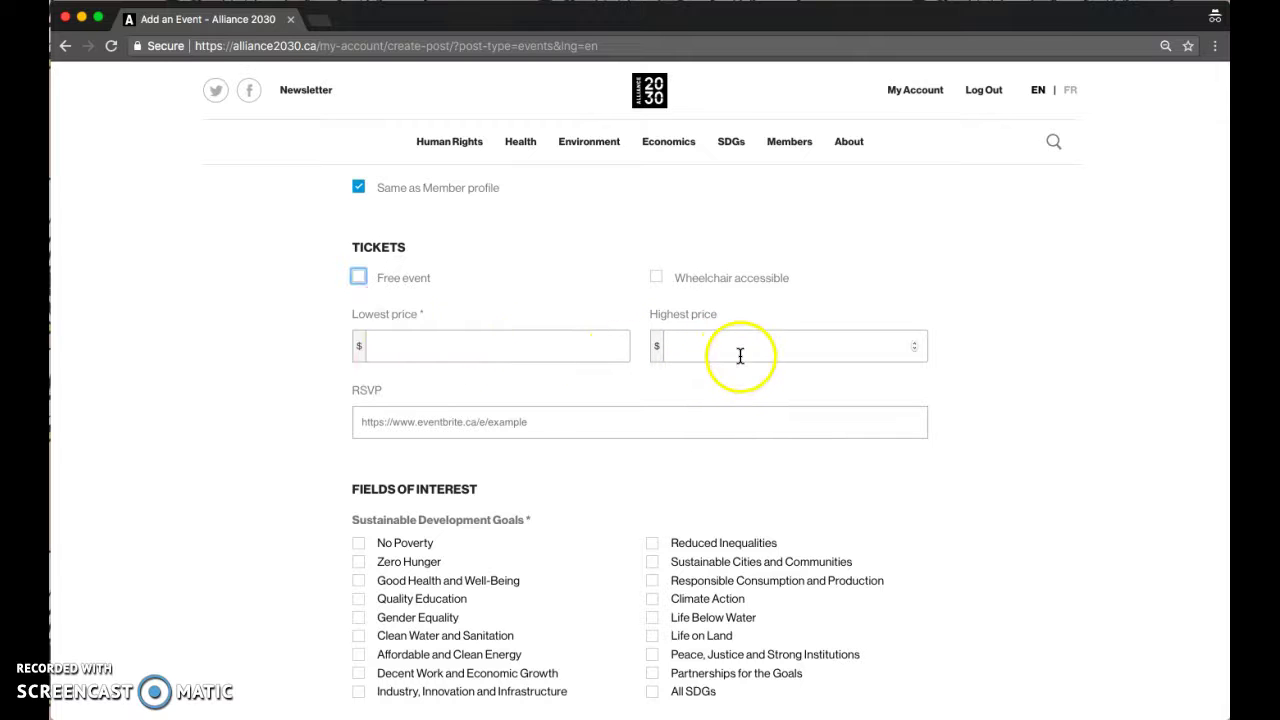
click(712, 284)
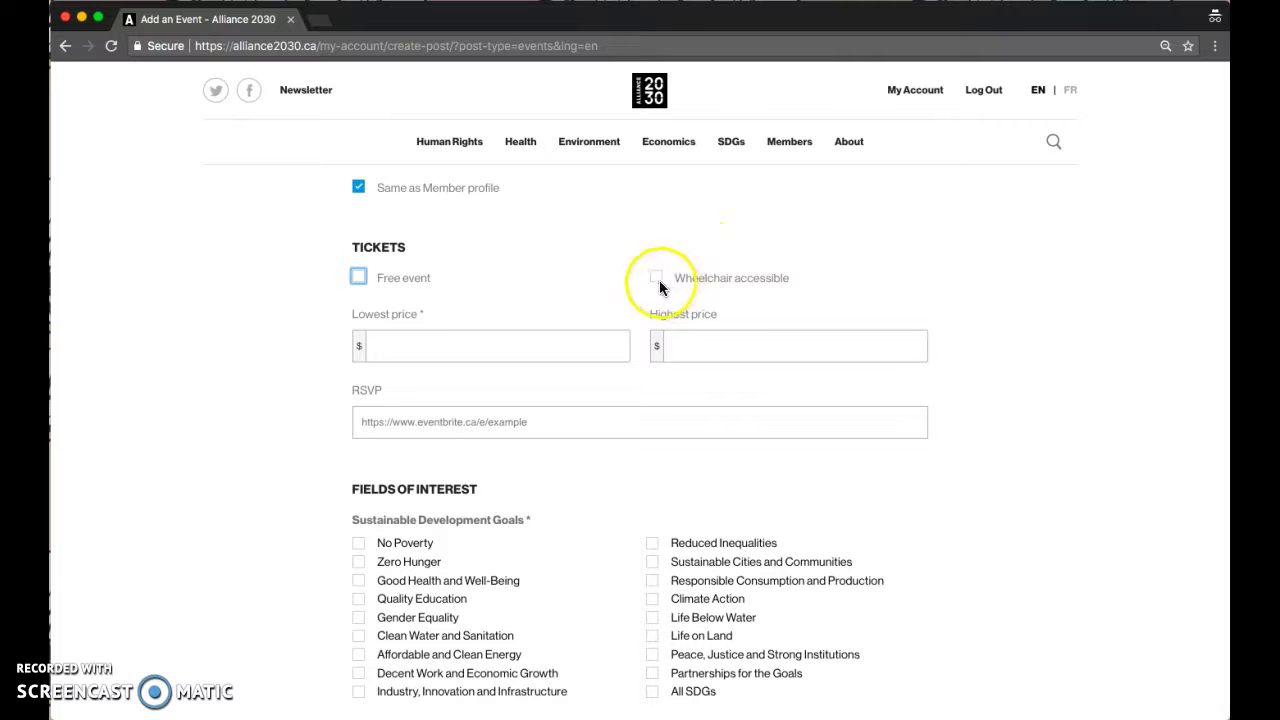
click(491, 413)
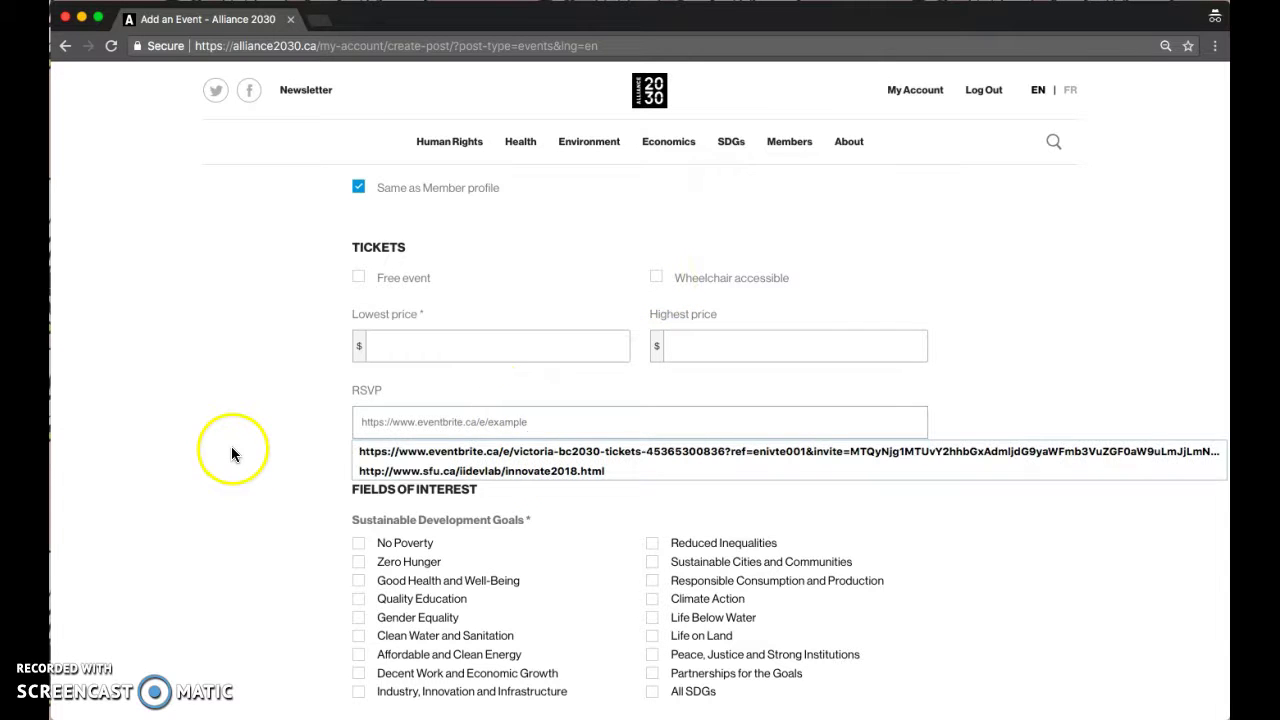
scroll(233, 470, down, 5)
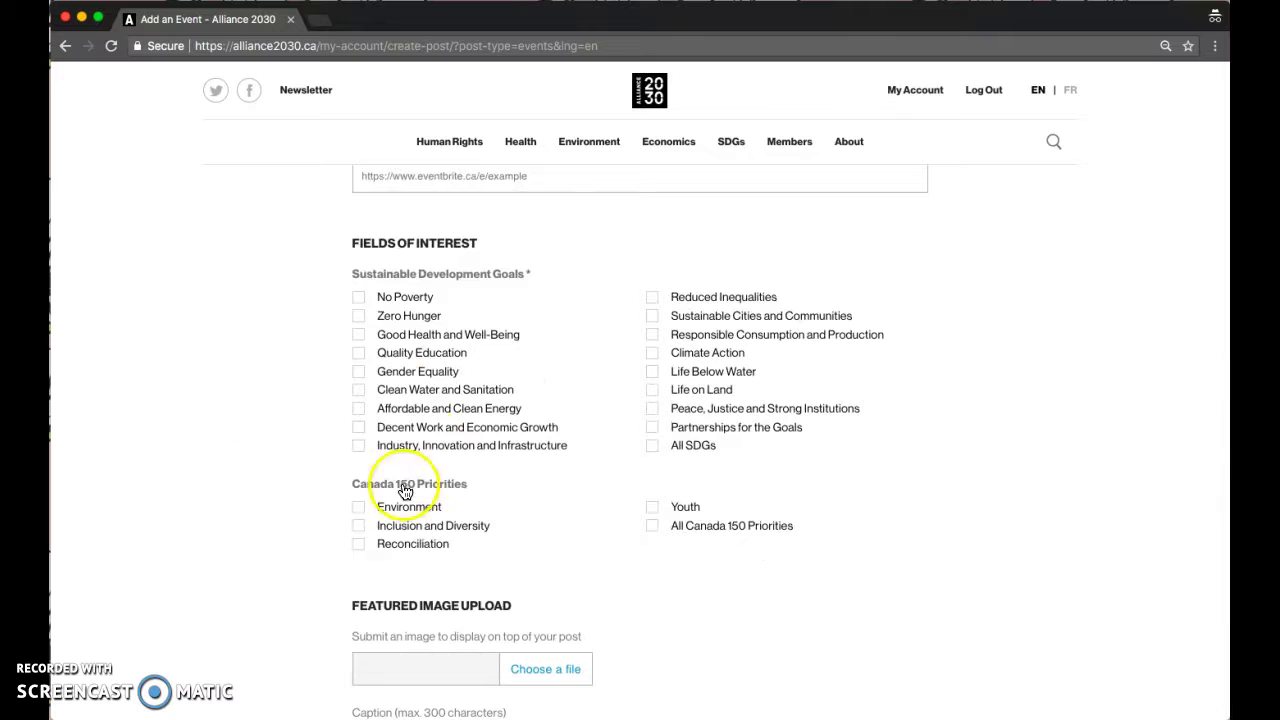
scroll(400, 495, down, 3)
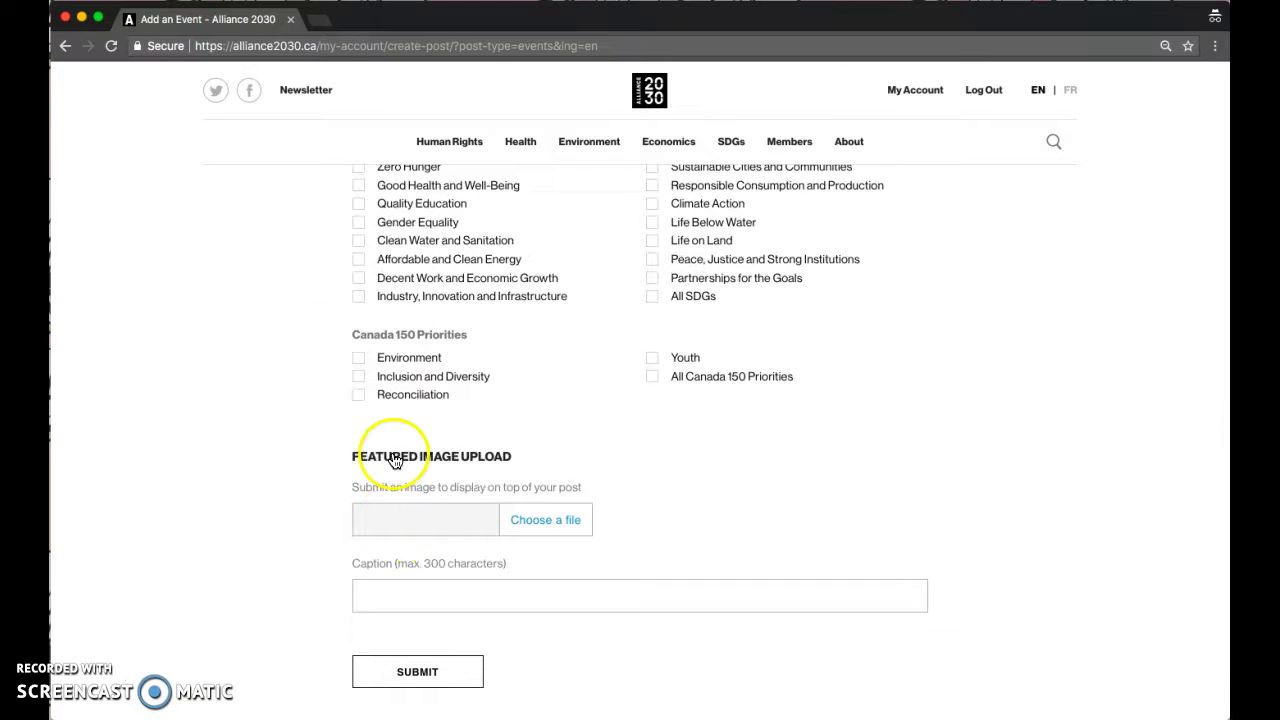
- Leave the unsaved event form and open ADD A POST from My Account
click(63, 46)
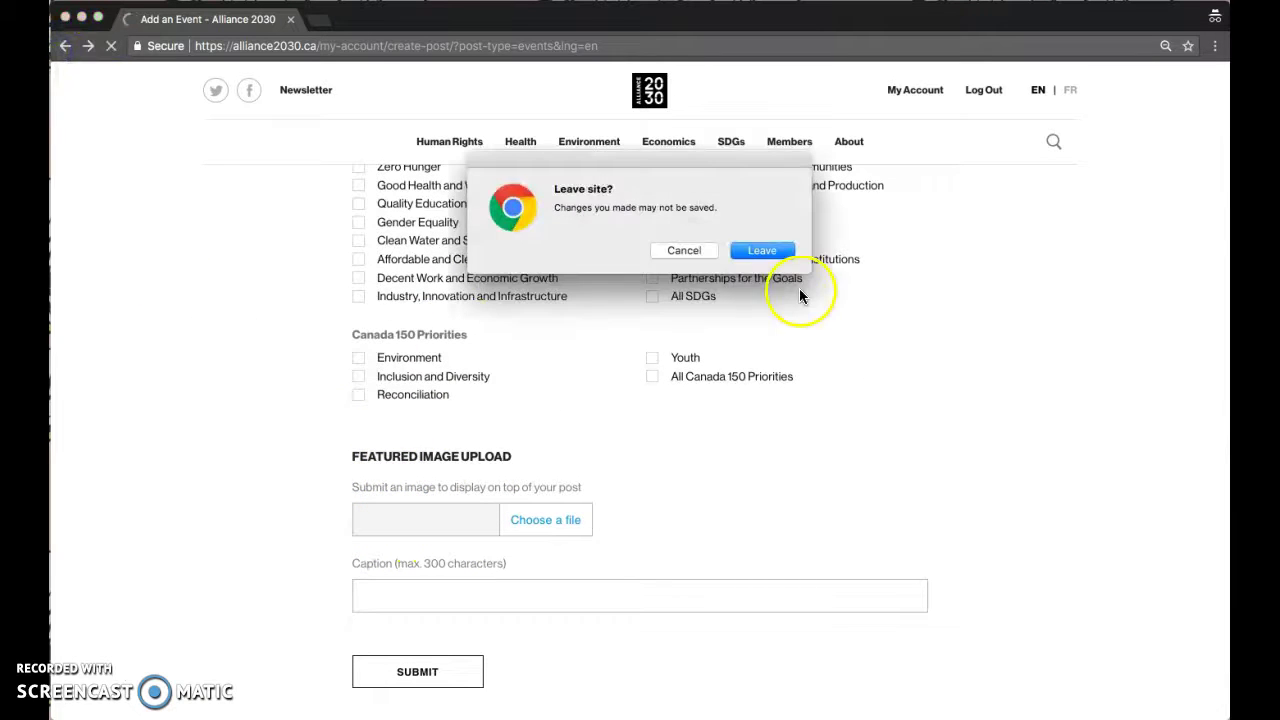
click(762, 250)
scroll(279, 470, down, 3)
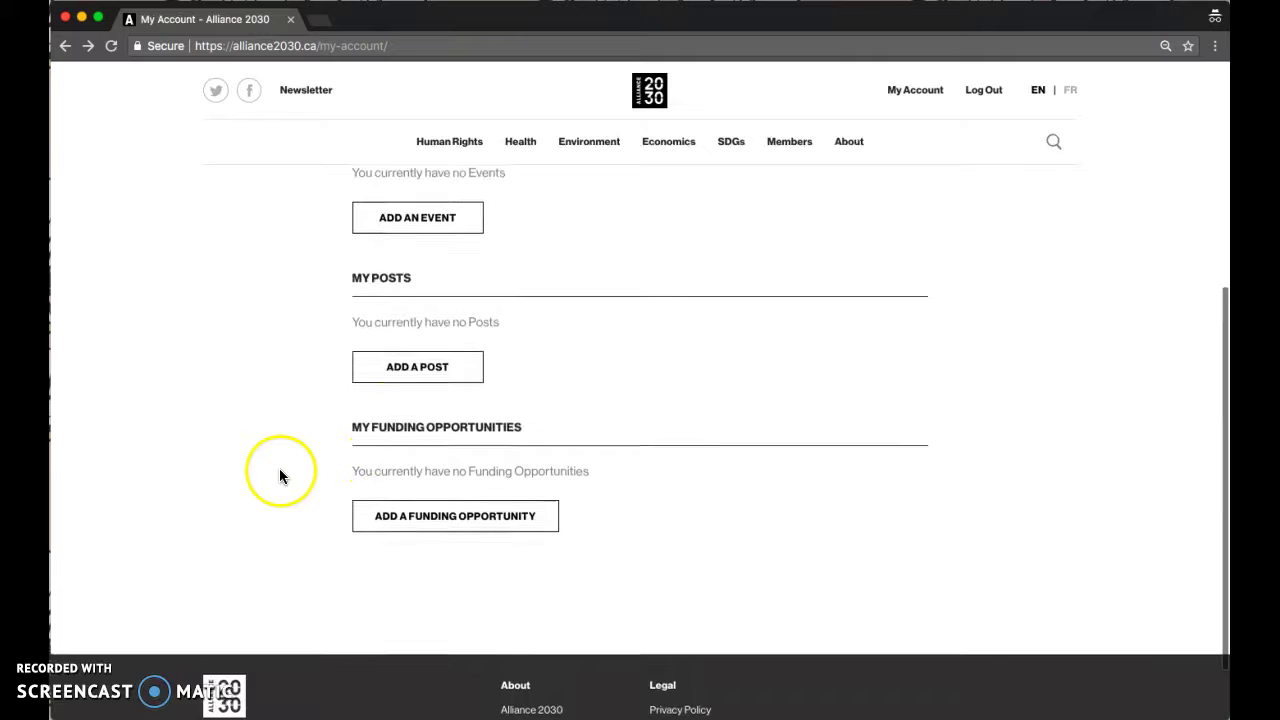
click(421, 368)
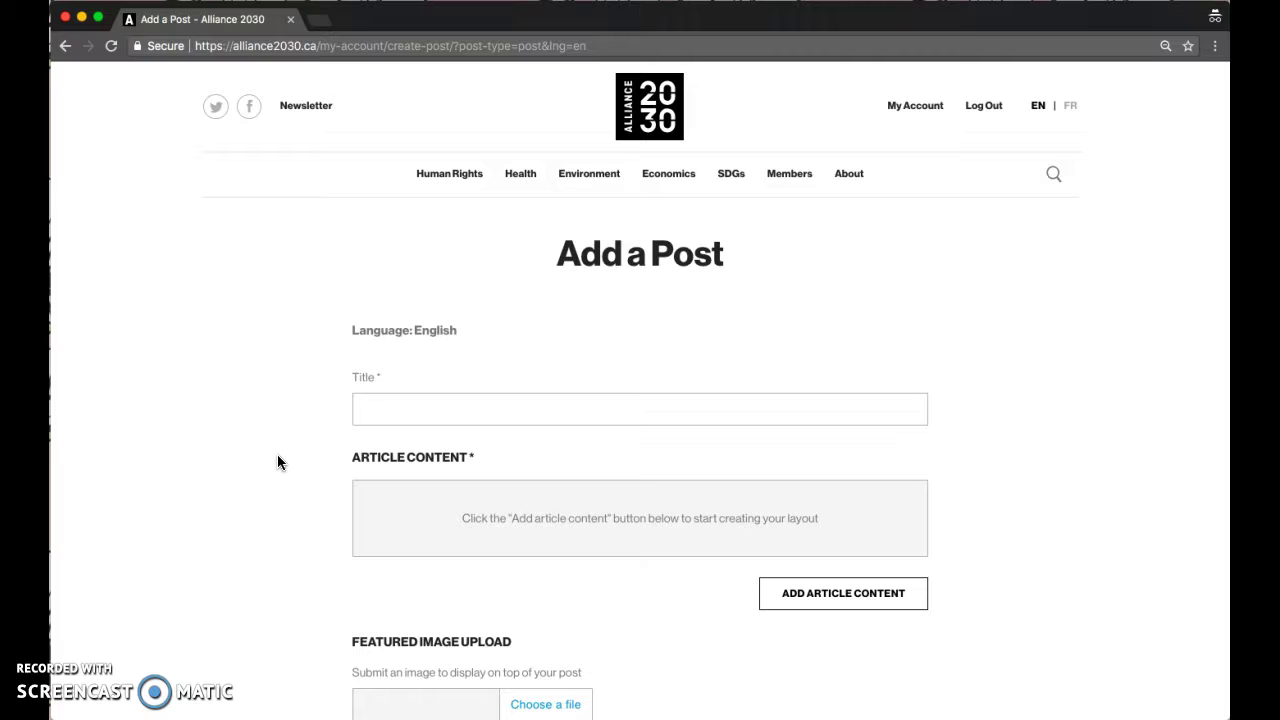
- Click into the post Title field and dismiss the suggested titles
click(280, 364)
scroll(252, 420, down, 2)
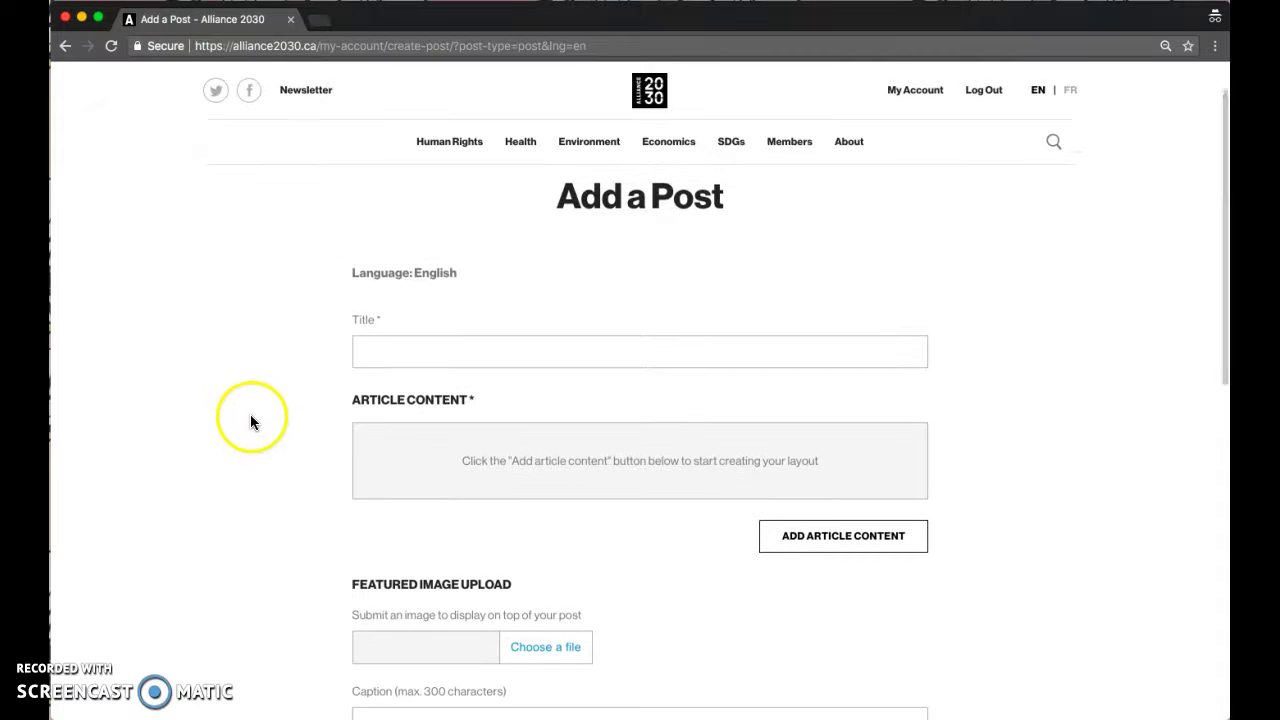
scroll(250, 414, down, 2)
click(391, 286)
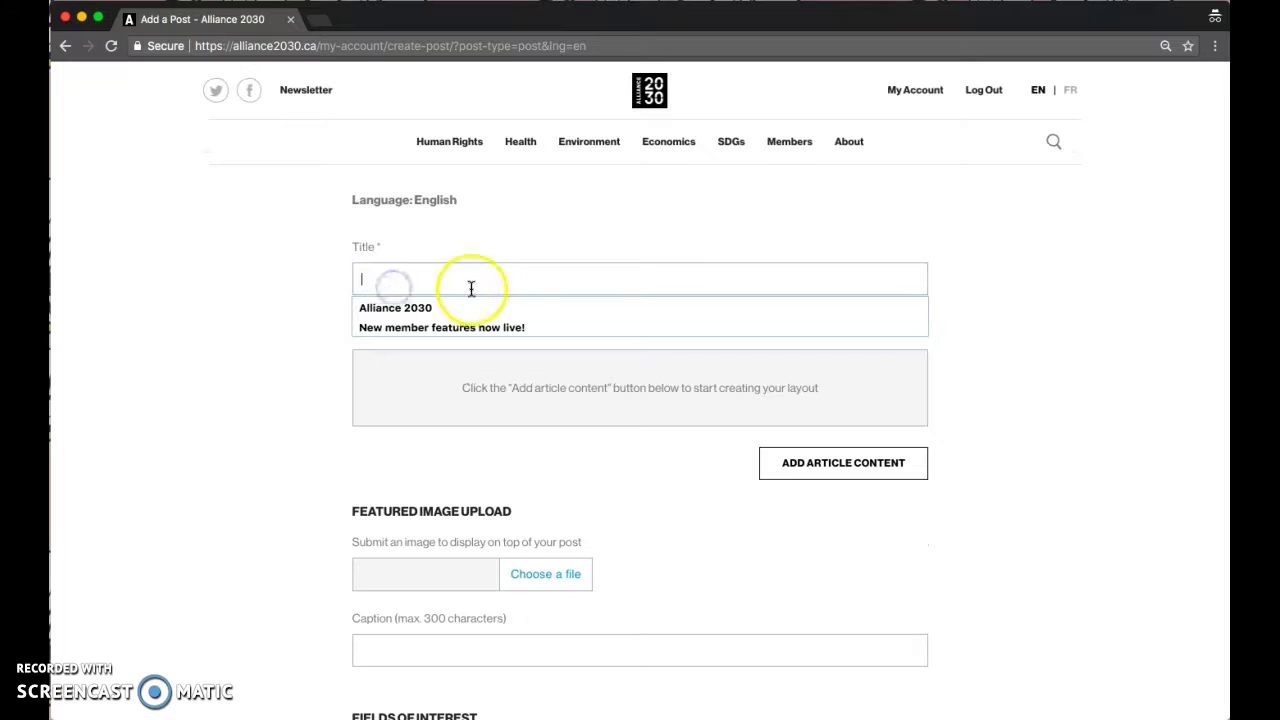
click(124, 248)
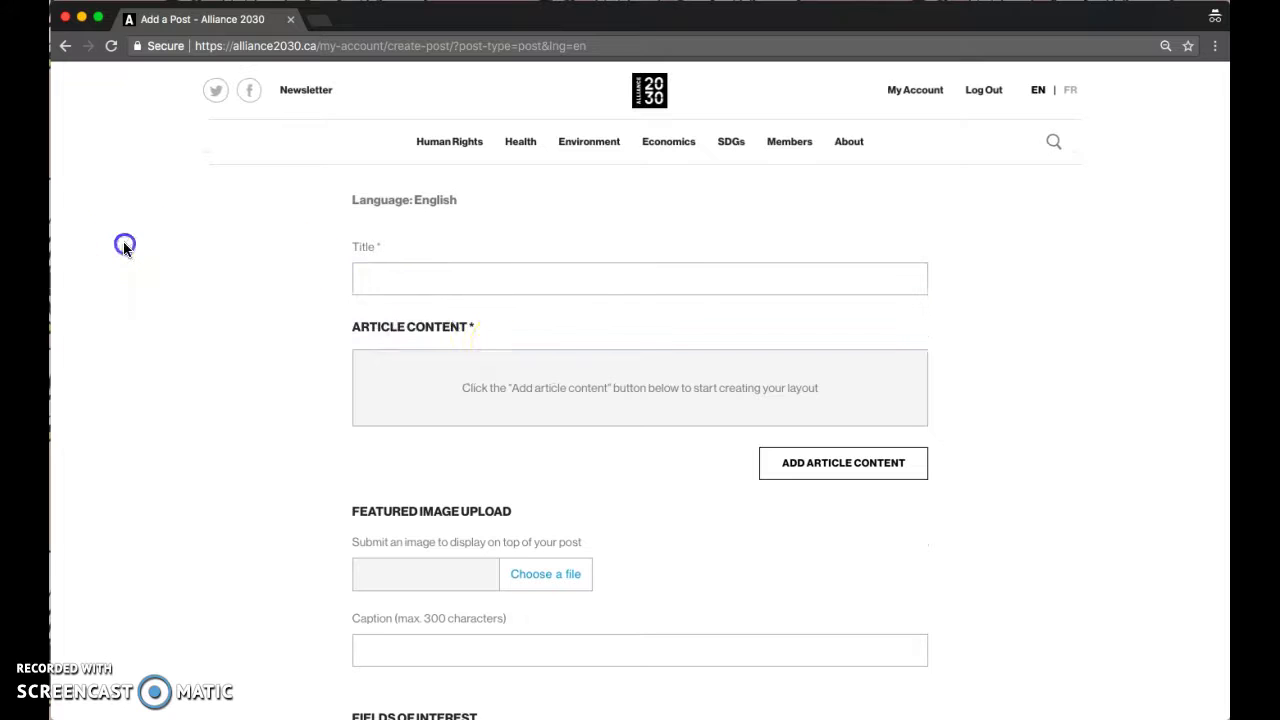
- Add Text, Image and Social embed blocks to the article content
click(843, 463)
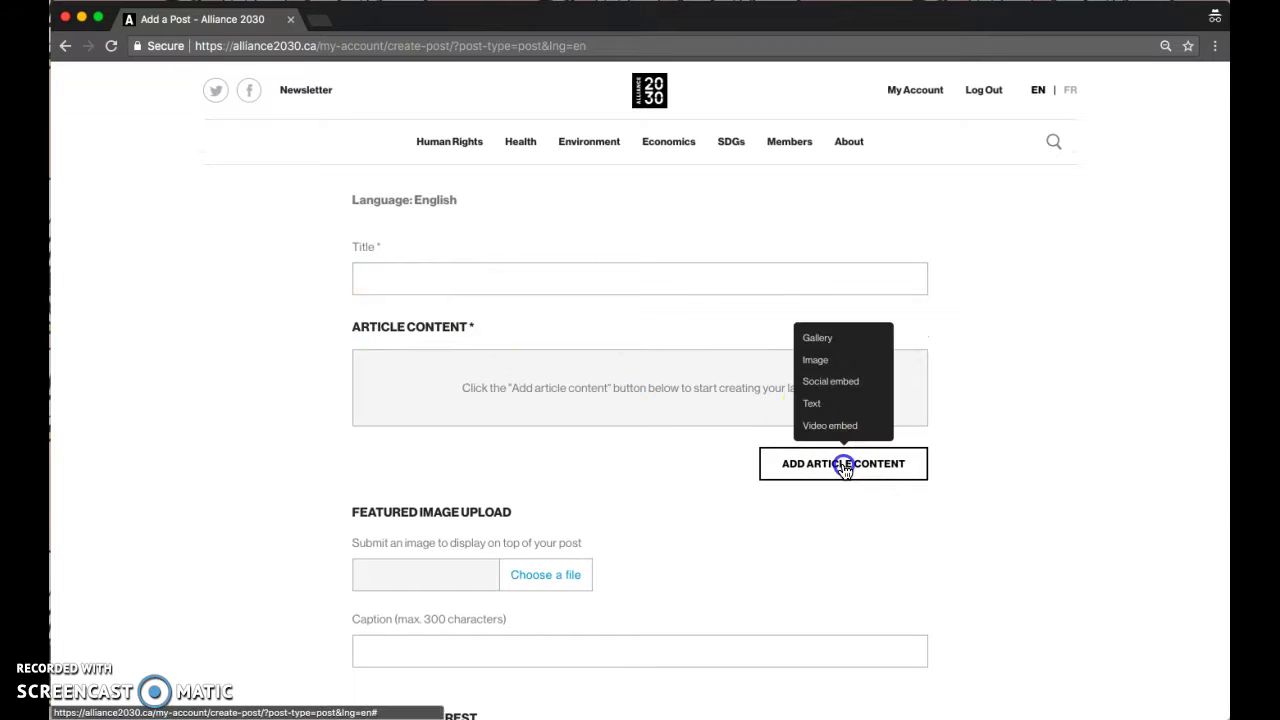
click(836, 404)
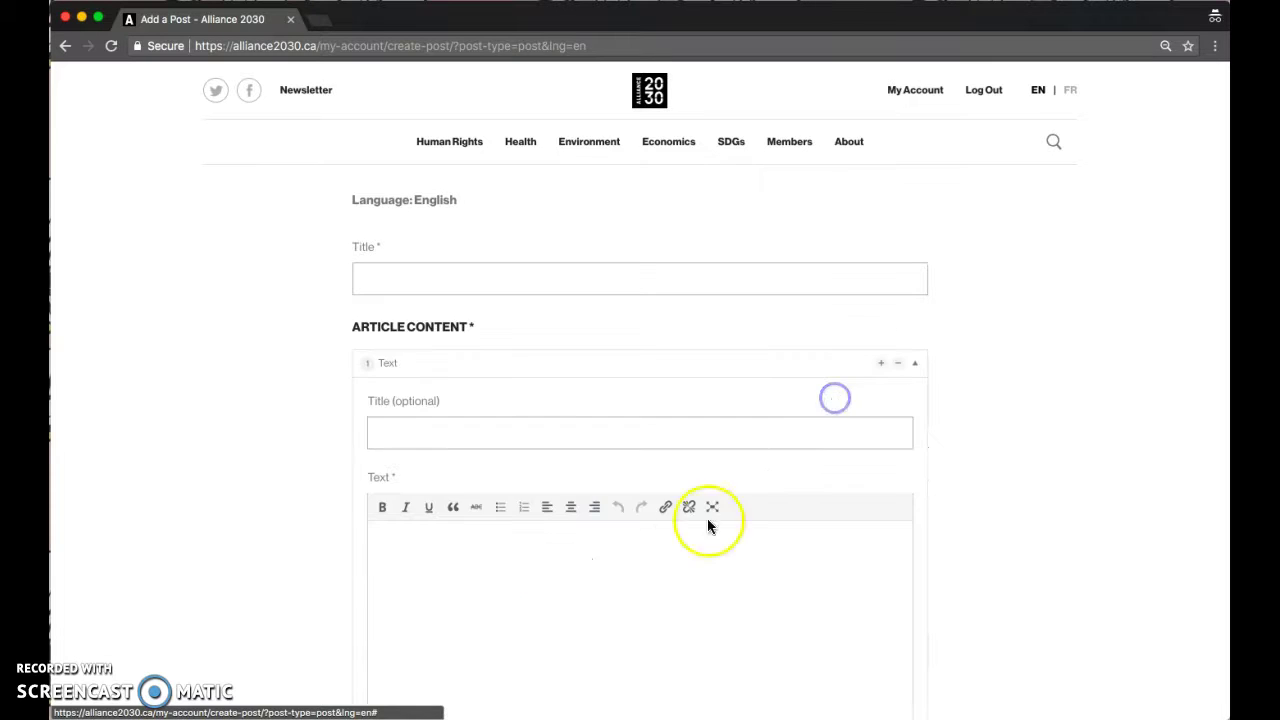
scroll(700, 525, down, 5)
click(810, 465)
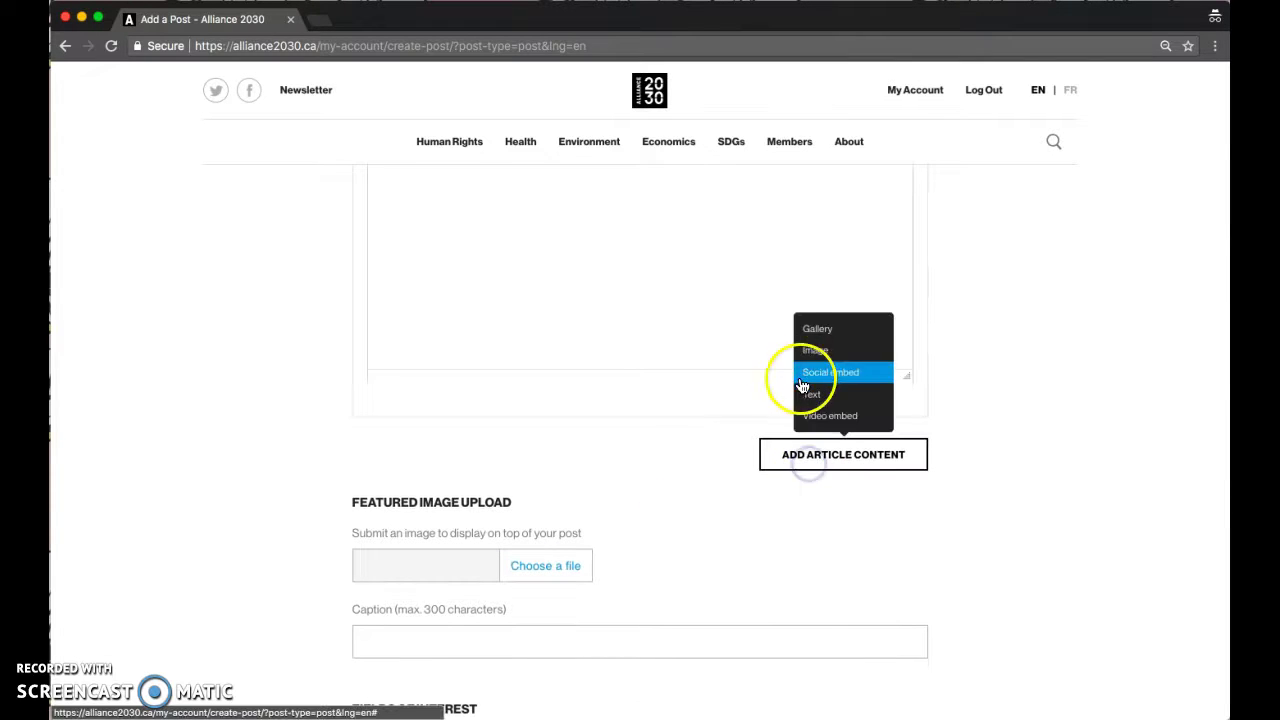
click(808, 351)
scroll(760, 490, down, 5)
click(823, 434)
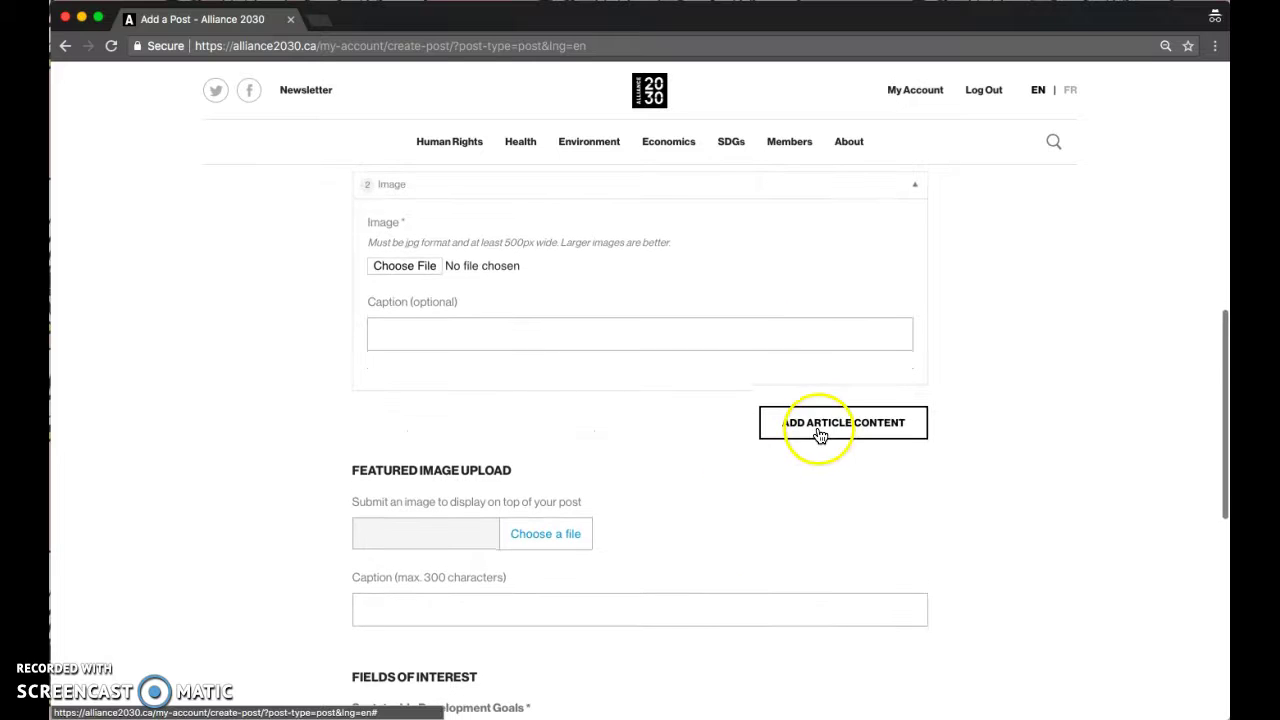
click(822, 342)
- Scroll through the rest of the post form and go back to My Account
scroll(714, 474, down, 3)
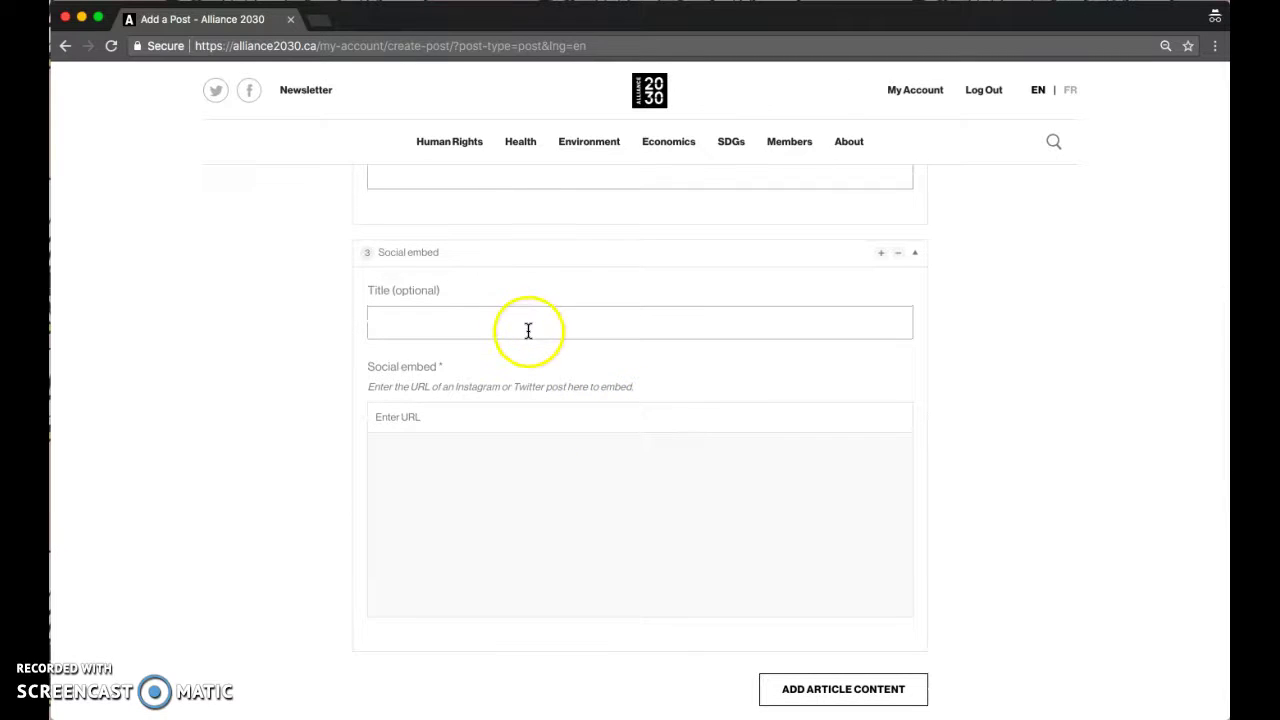
scroll(552, 428, down, 2)
scroll(552, 428, down, 3)
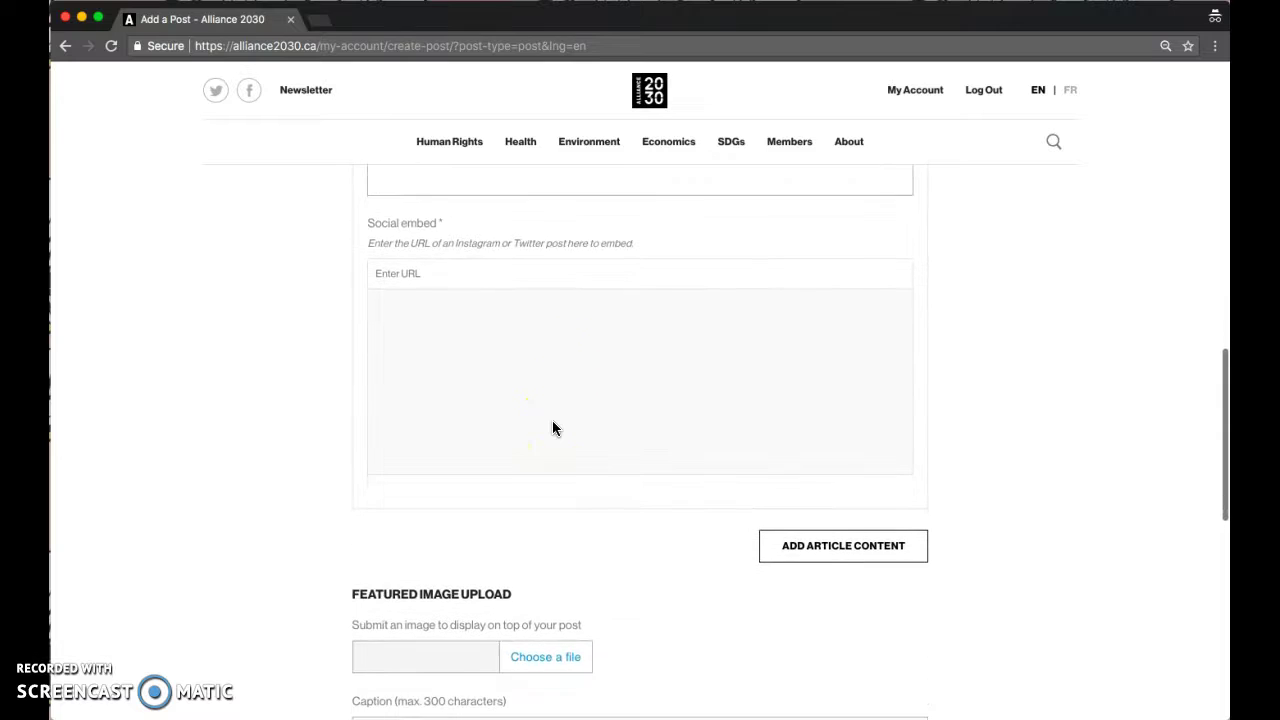
scroll(552, 428, down, 4)
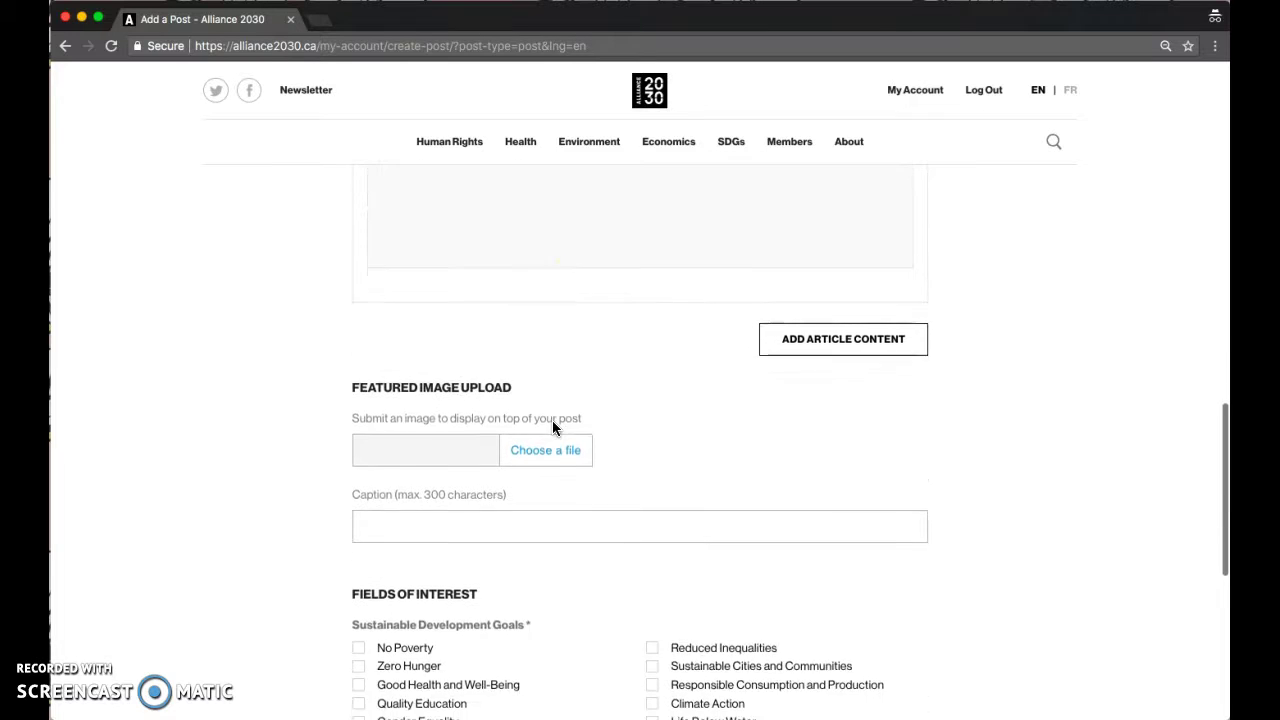
click(538, 347)
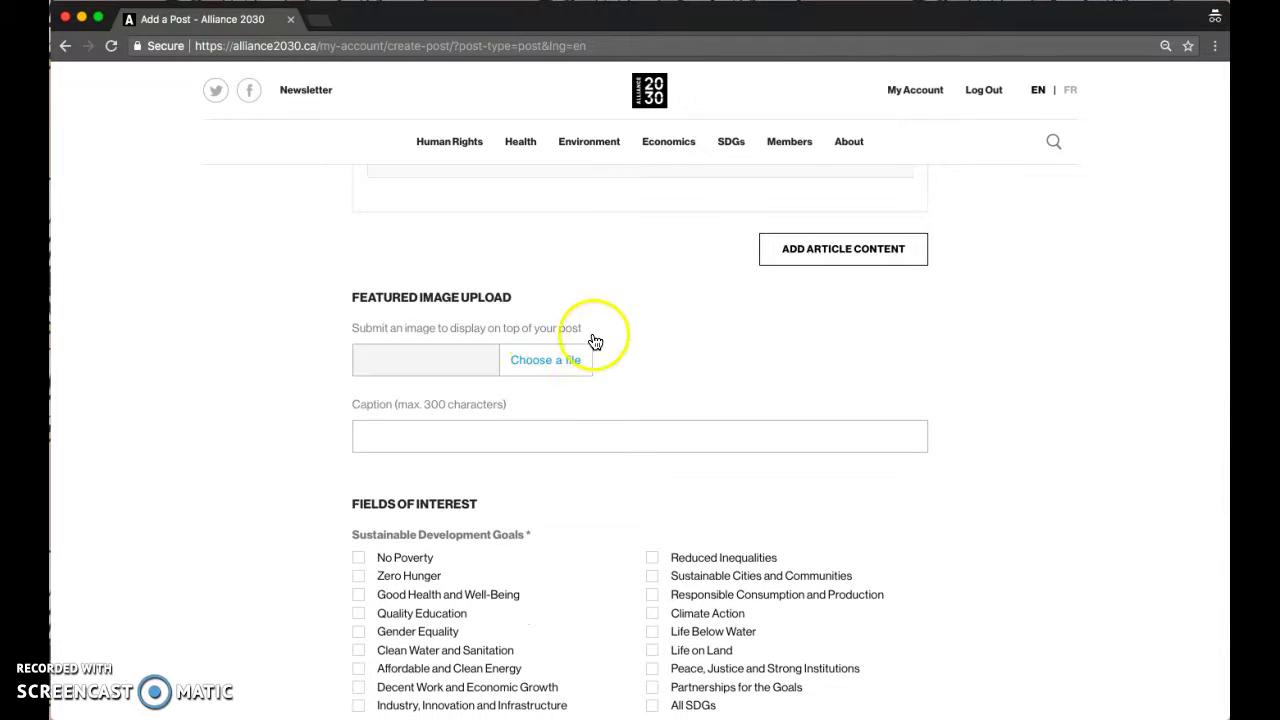
scroll(586, 400, down, 4)
scroll(586, 408, down, 2)
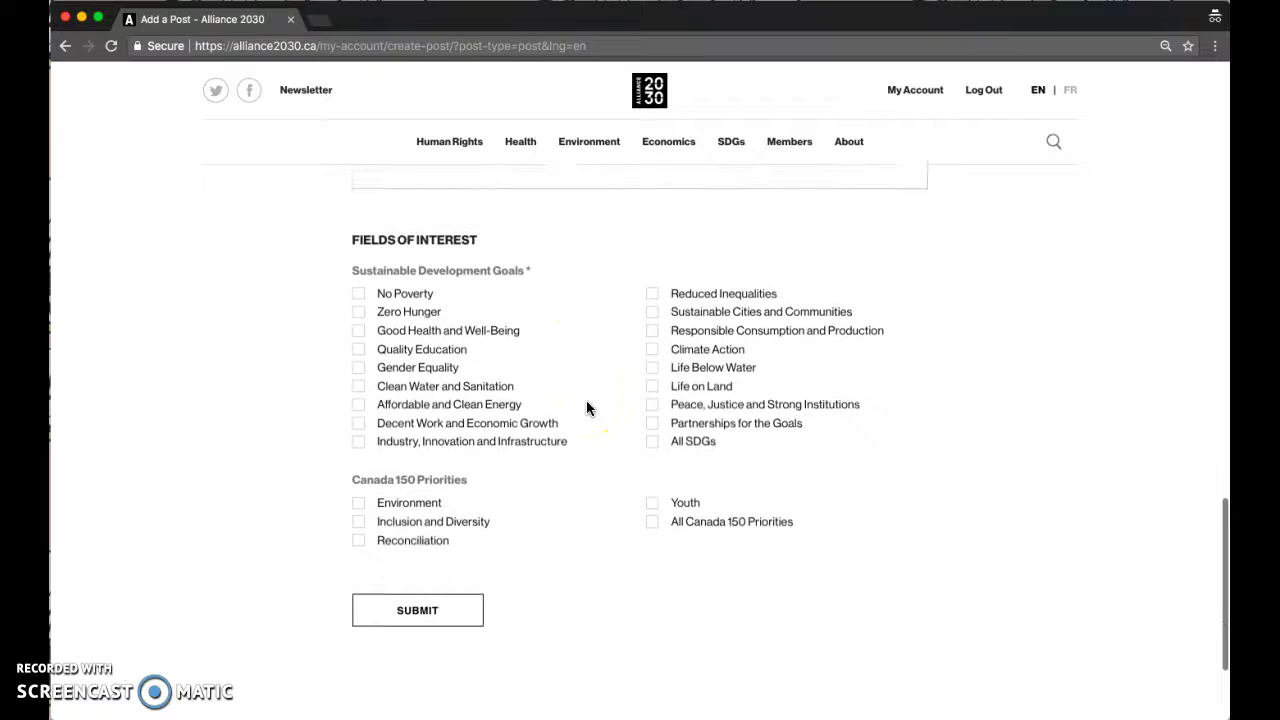
click(65, 46)
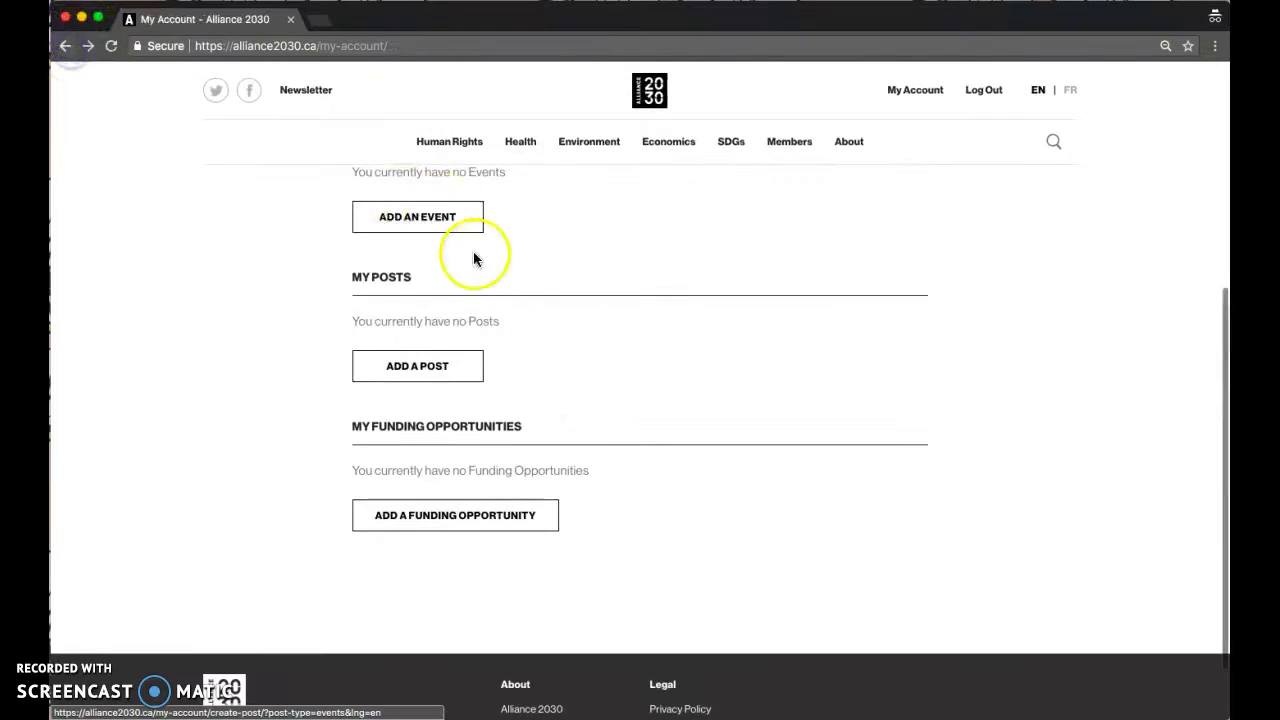
- Scroll to My Funding Opportunities and click ADD A FUNDING OPPORTUNITY
scroll(625, 371, down, 2)
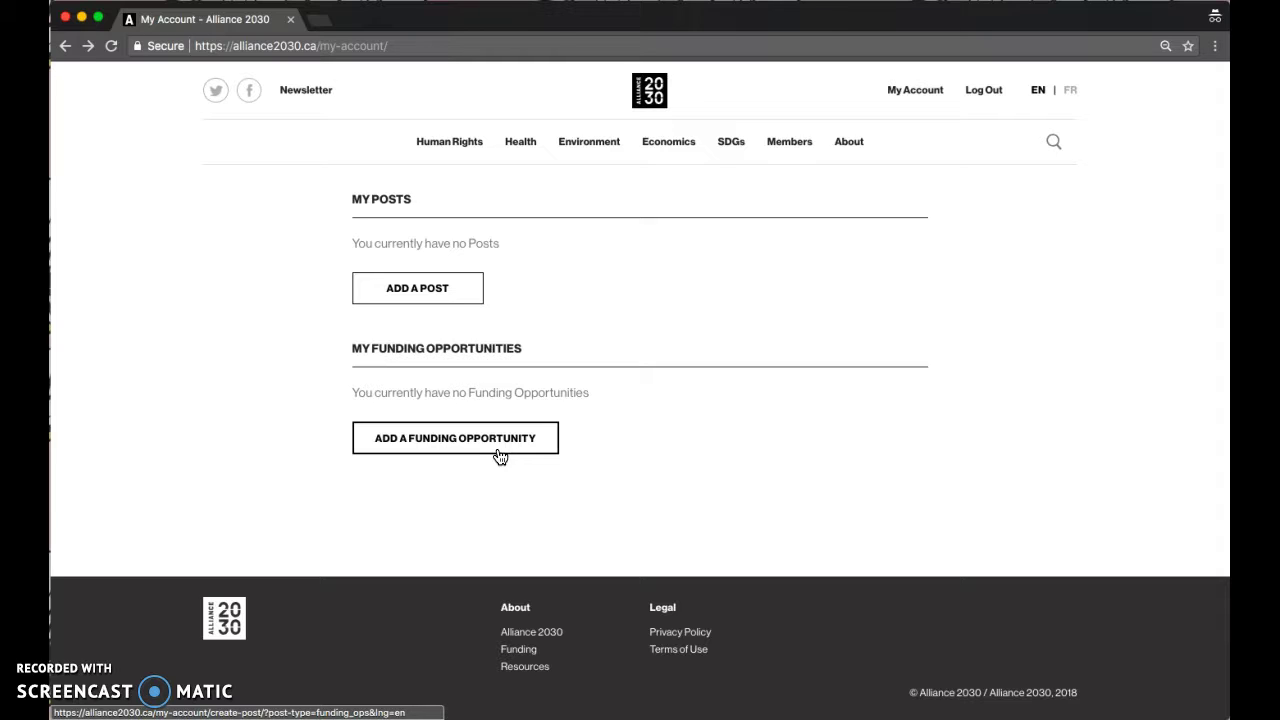
click(480, 447)
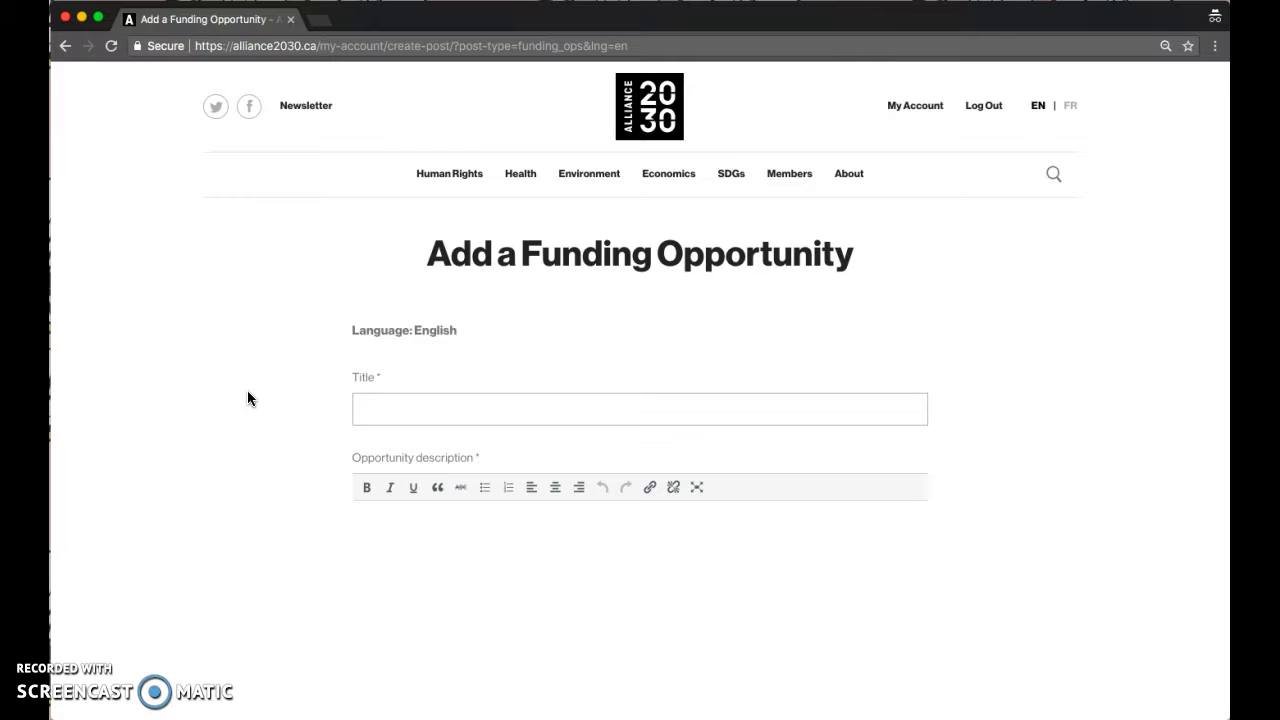
- Click into Title and description, then open and close the Submission deadline calendar without a date
click(480, 400)
scroll(480, 400, down, 3)
click(482, 402)
scroll(476, 425, down, 3)
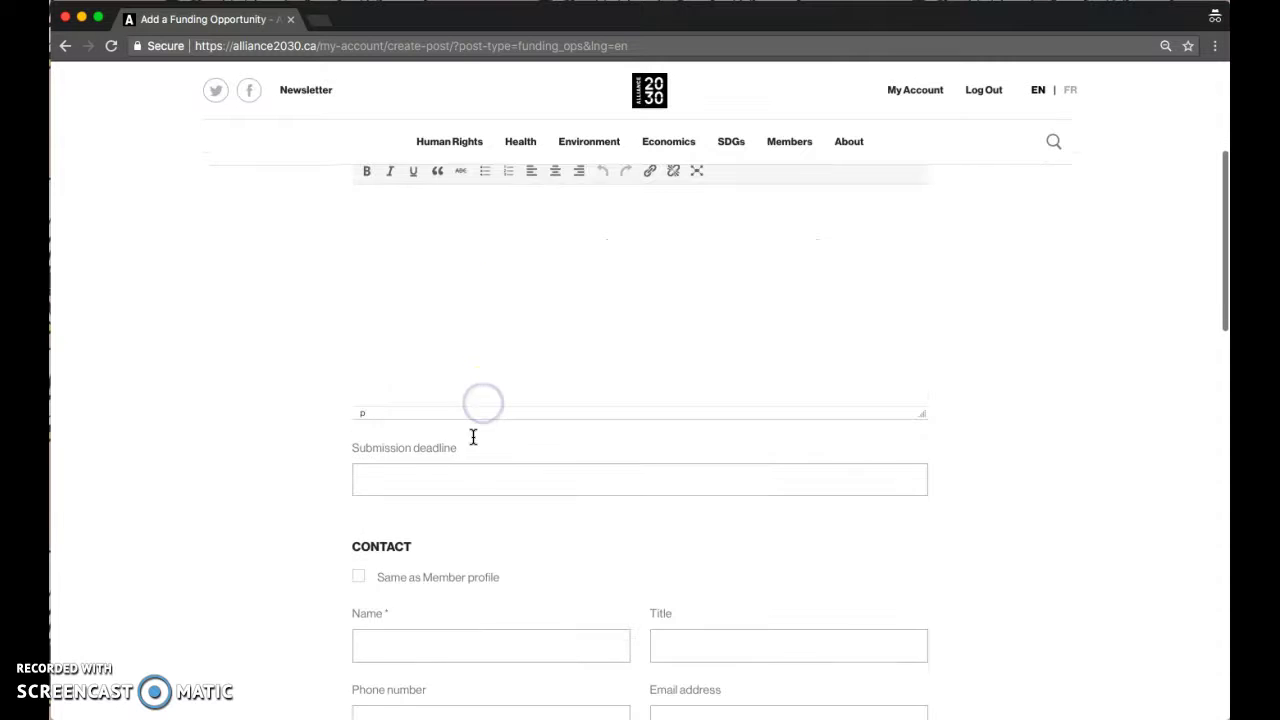
click(443, 481)
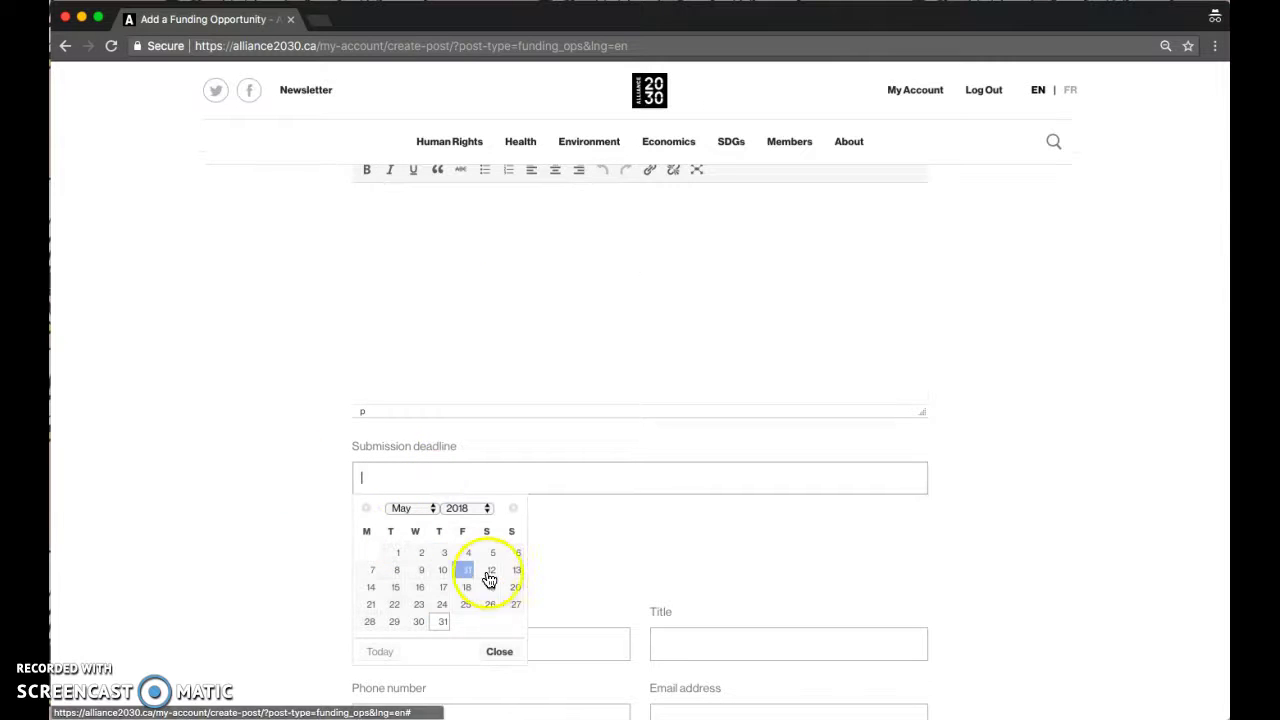
click(318, 535)
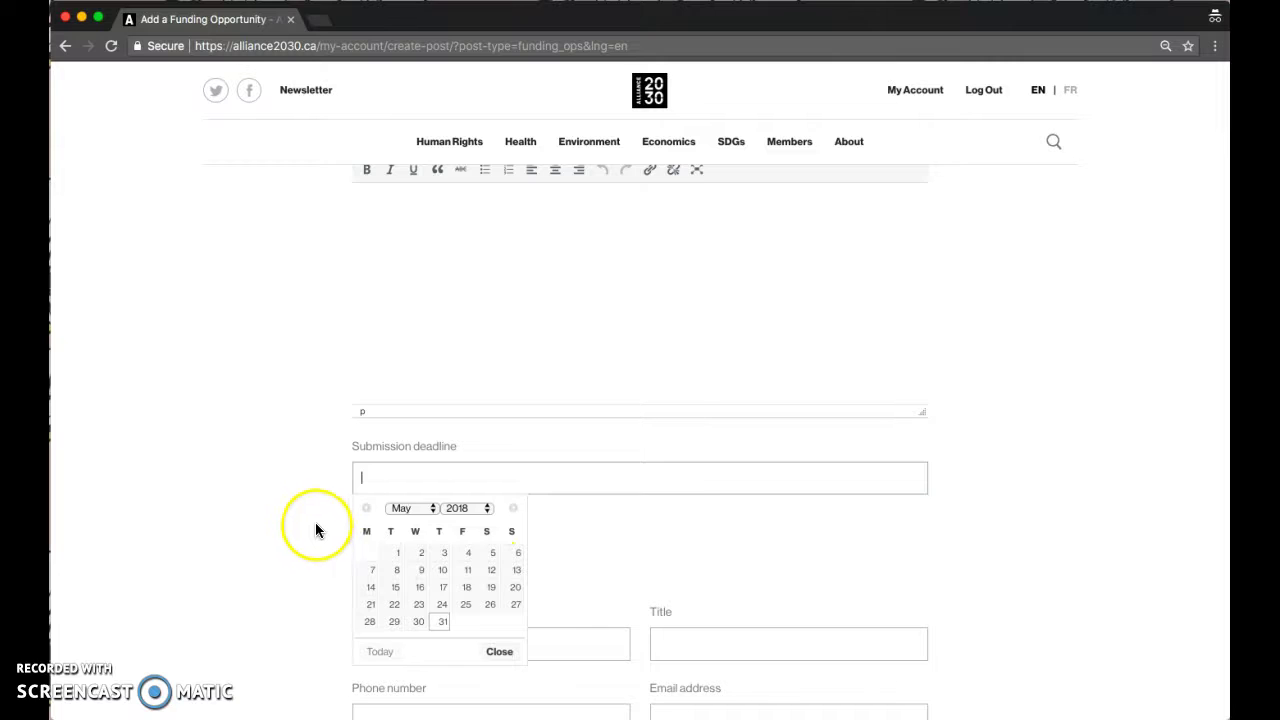
- Tick 'Same as Member profile' for both the contact details and social media links
scroll(306, 524, down, 3)
scroll(306, 524, down, 2)
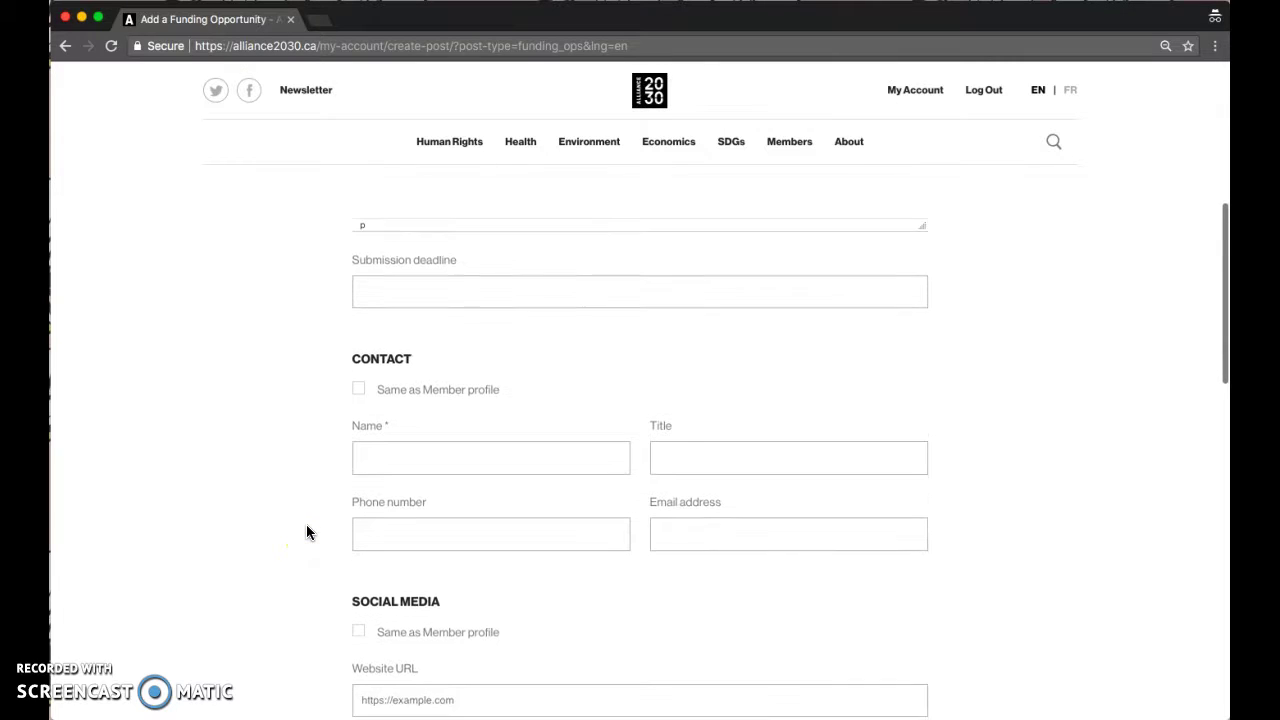
click(207, 433)
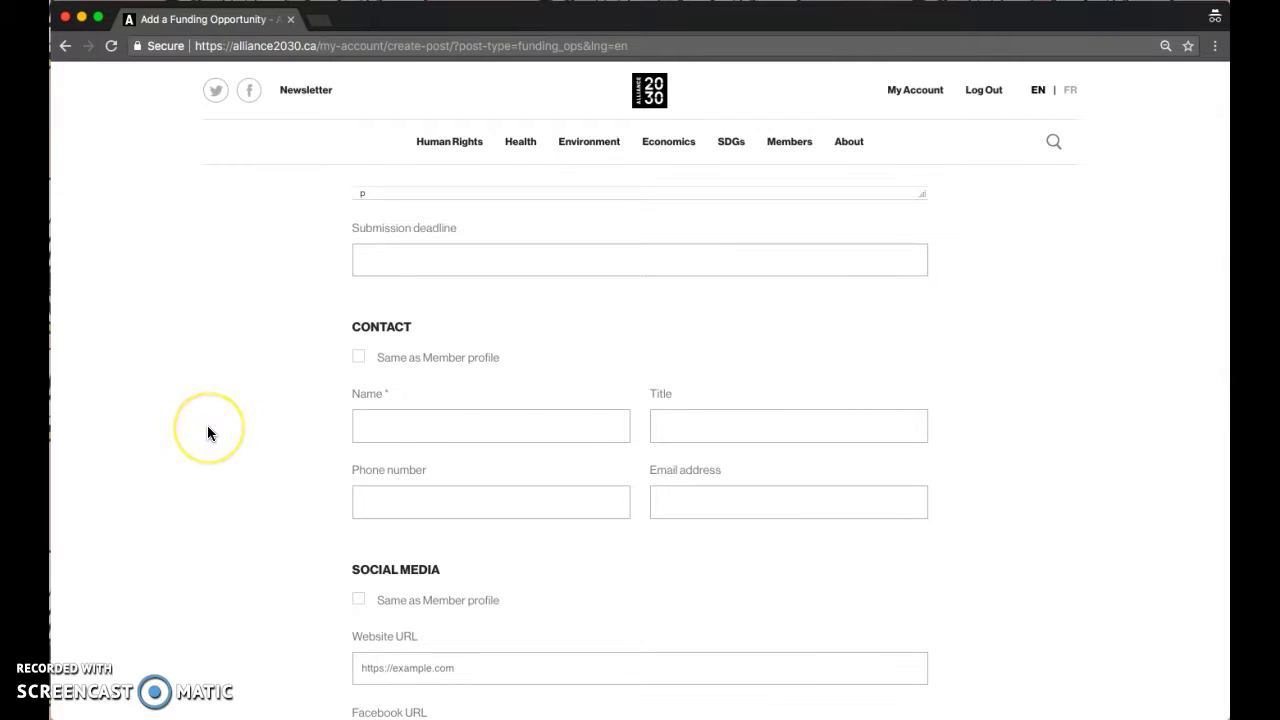
click(356, 358)
click(358, 447)
scroll(314, 526, down, 5)
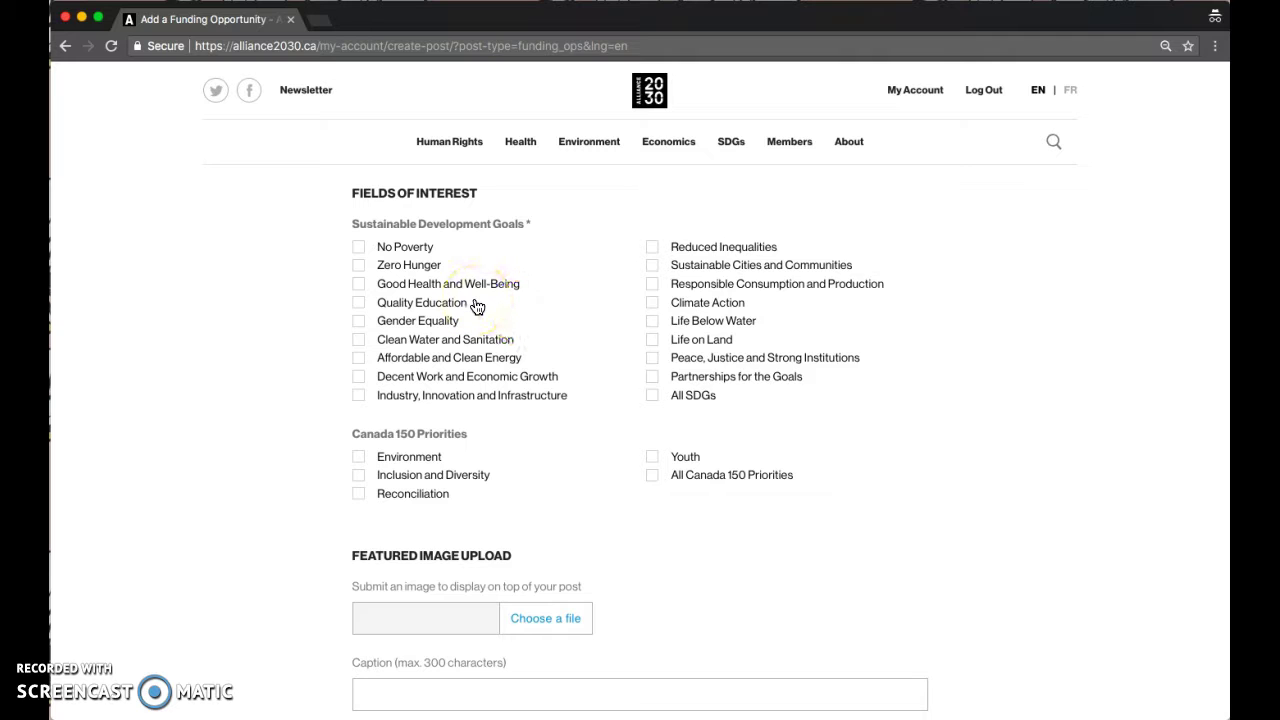
- Tick Quality Education under Fields of Interest, then scroll to File Upload and back up
click(358, 302)
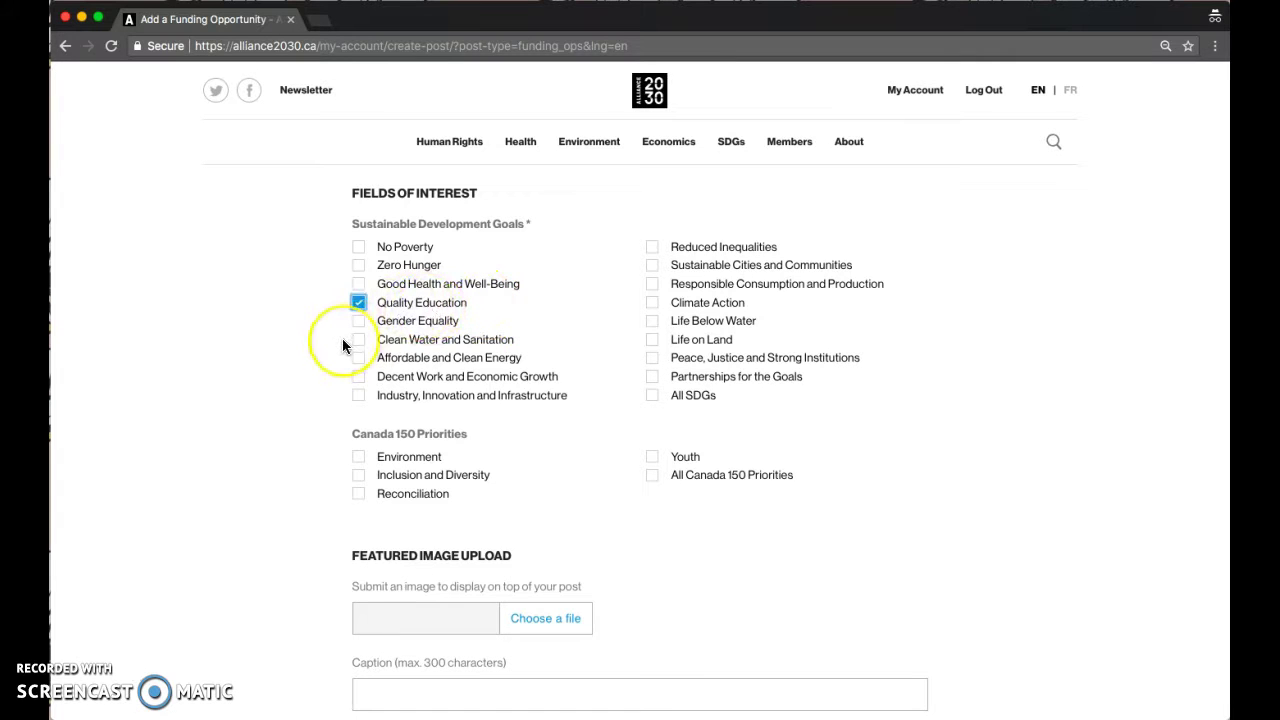
click(194, 387)
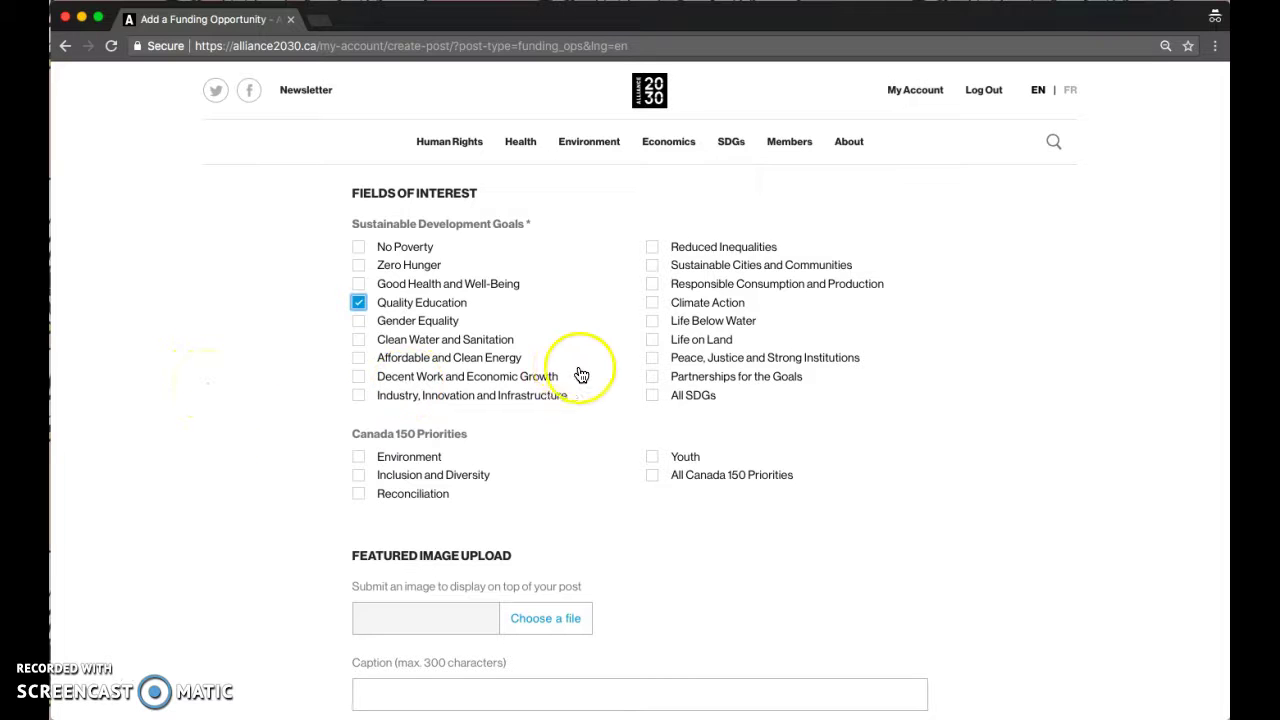
scroll(580, 445, down, 5)
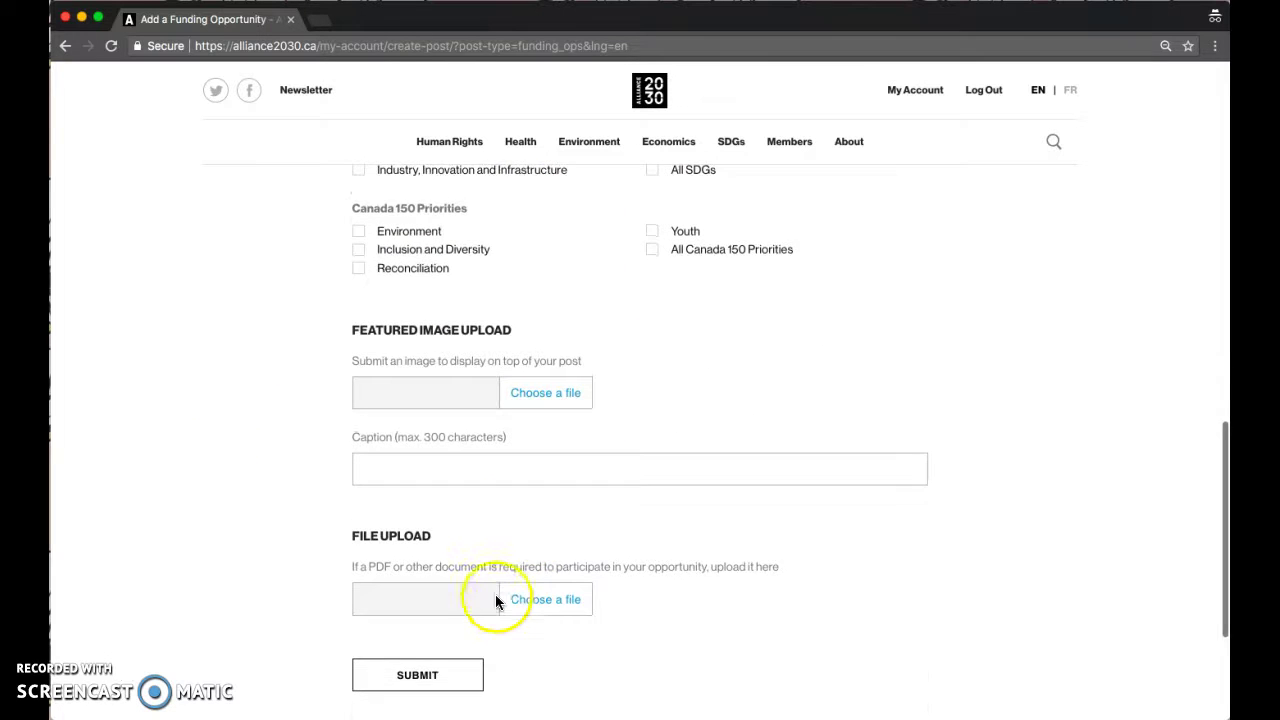
scroll(495, 600, down, 1)
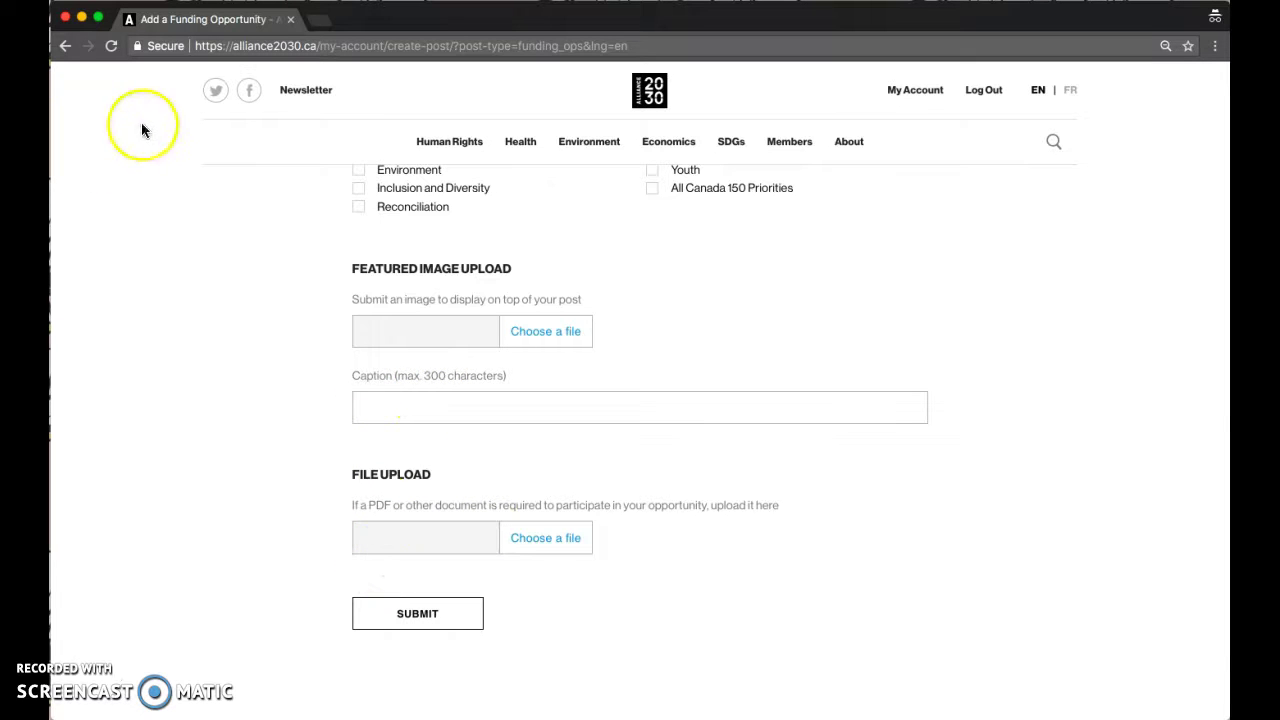
scroll(210, 276, up, 15)
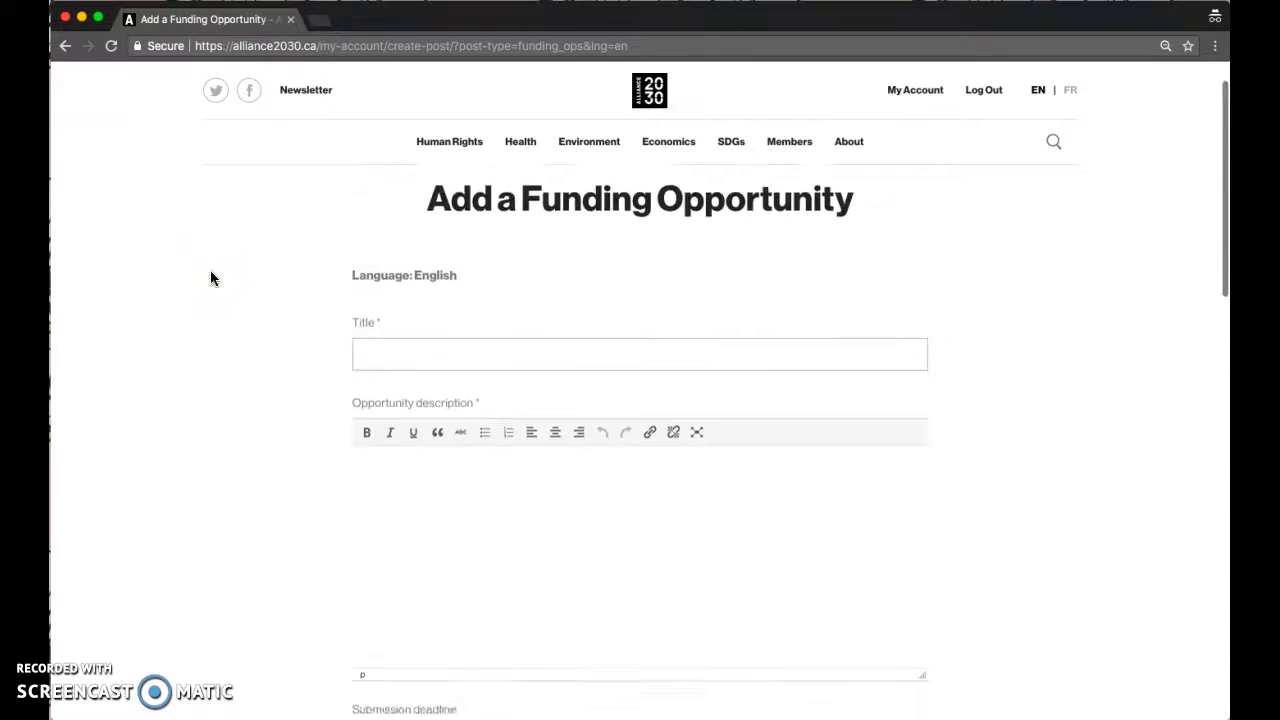
- Leave the funding form for the homepage and switch the site to French with FR
click(637, 133)
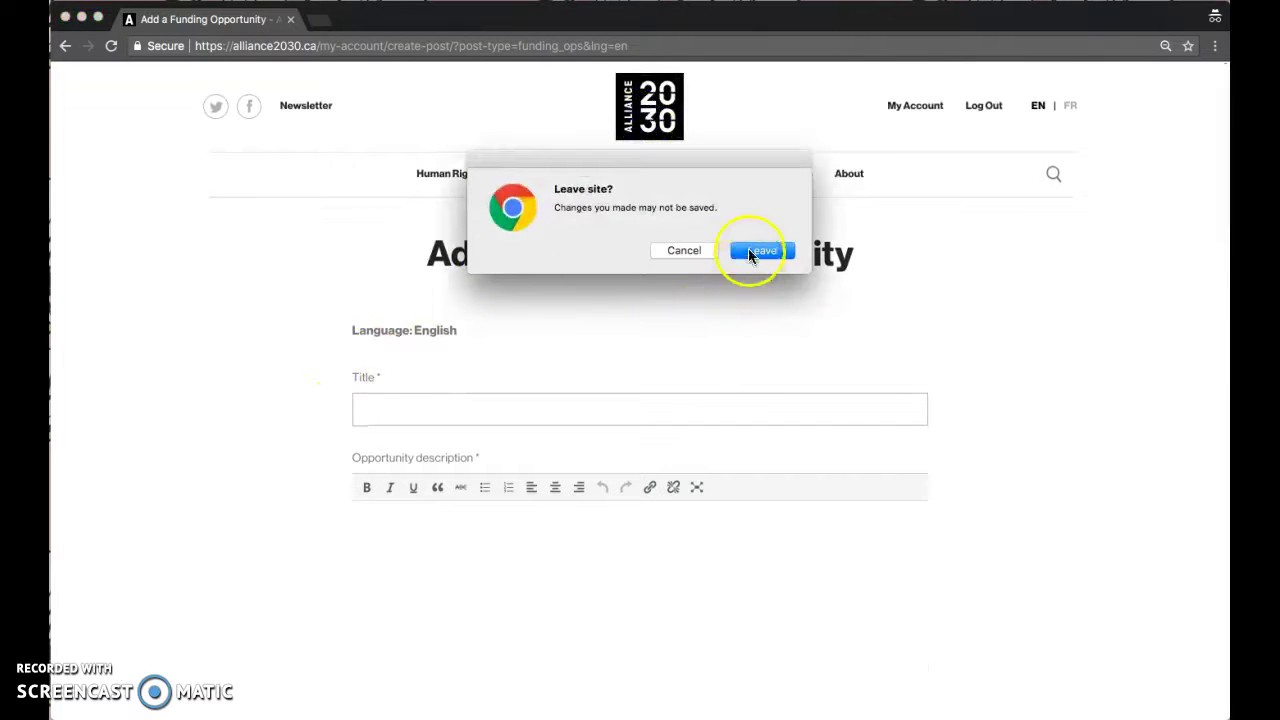
click(760, 251)
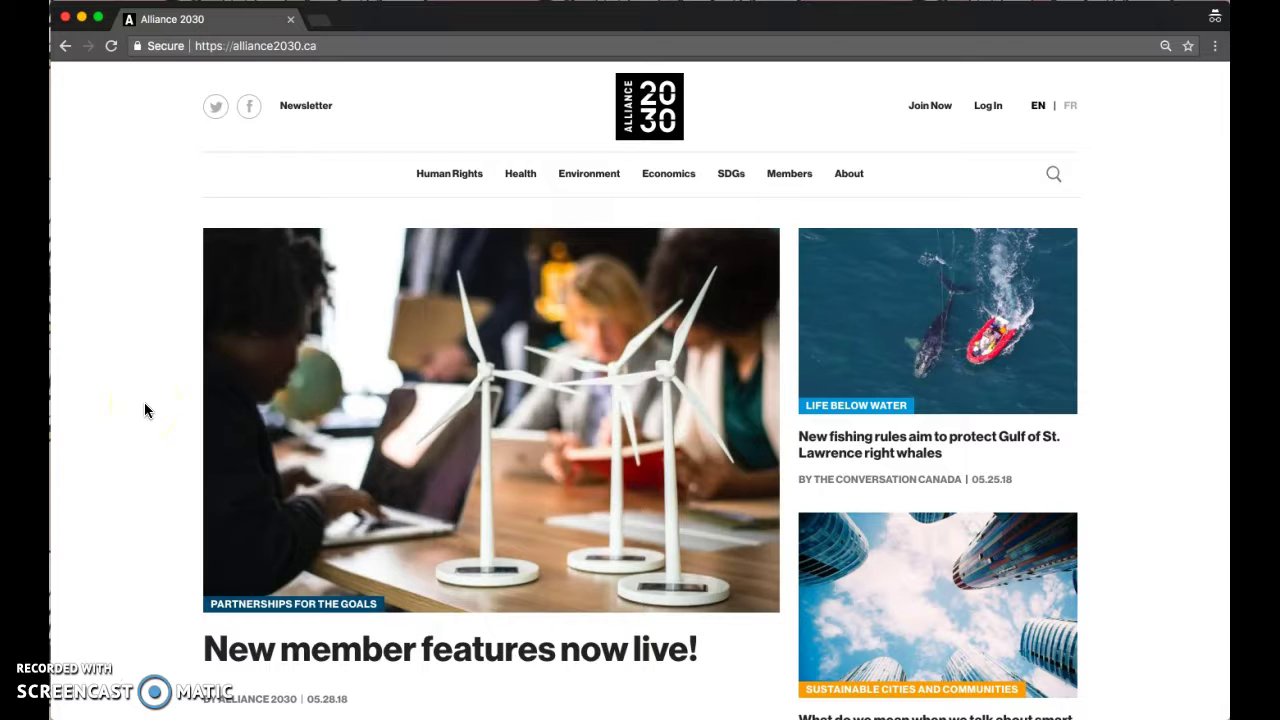
scroll(243, 471, down, 8)
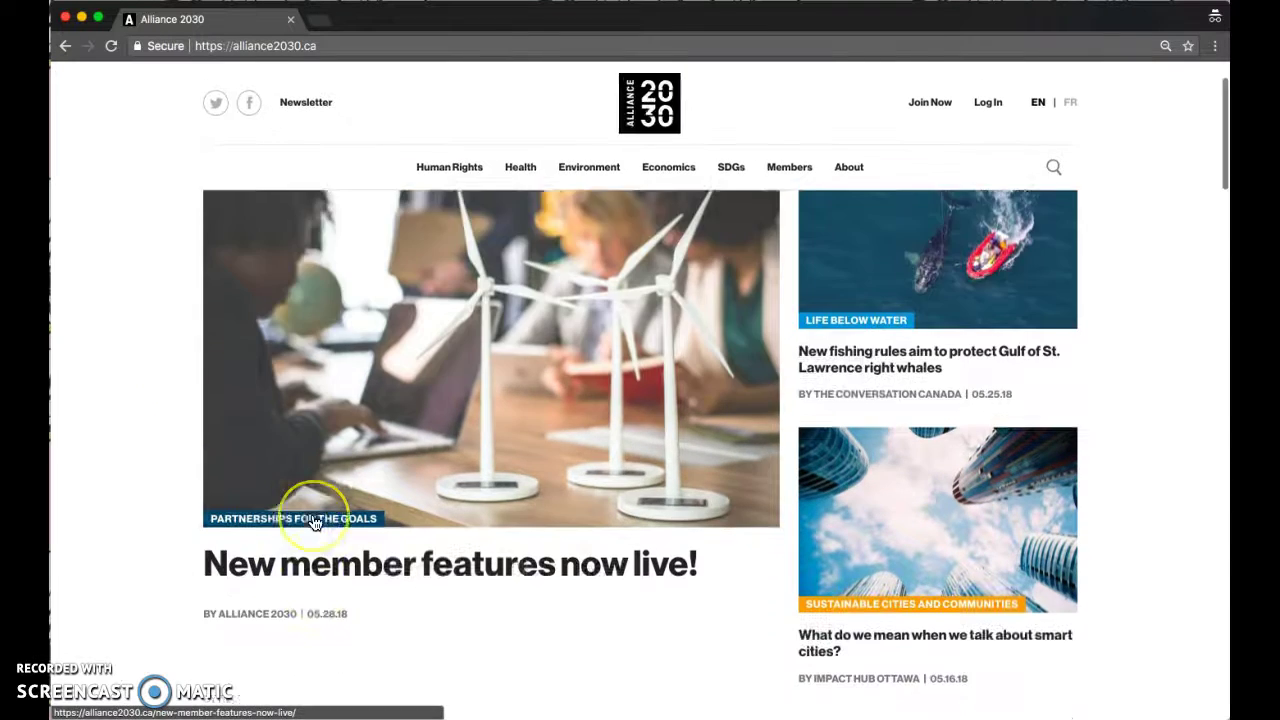
scroll(314, 523, down, 10)
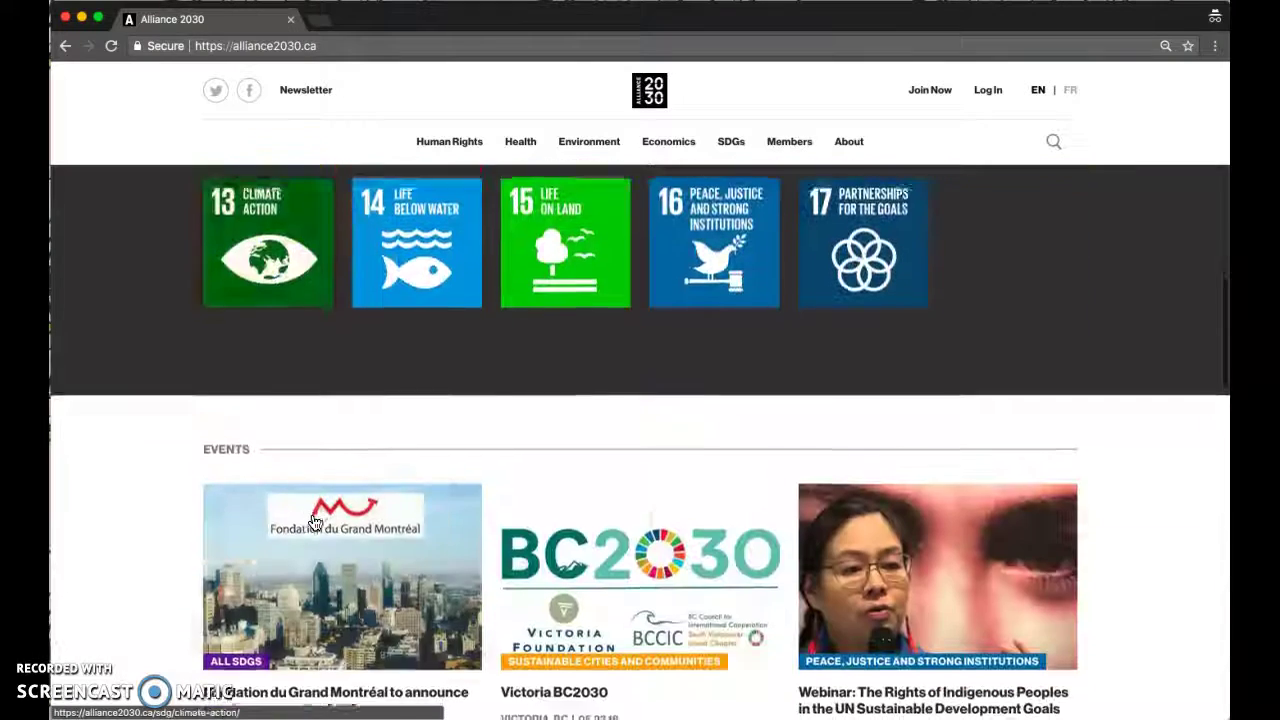
scroll(314, 523, down, 3)
scroll(314, 520, up, 15)
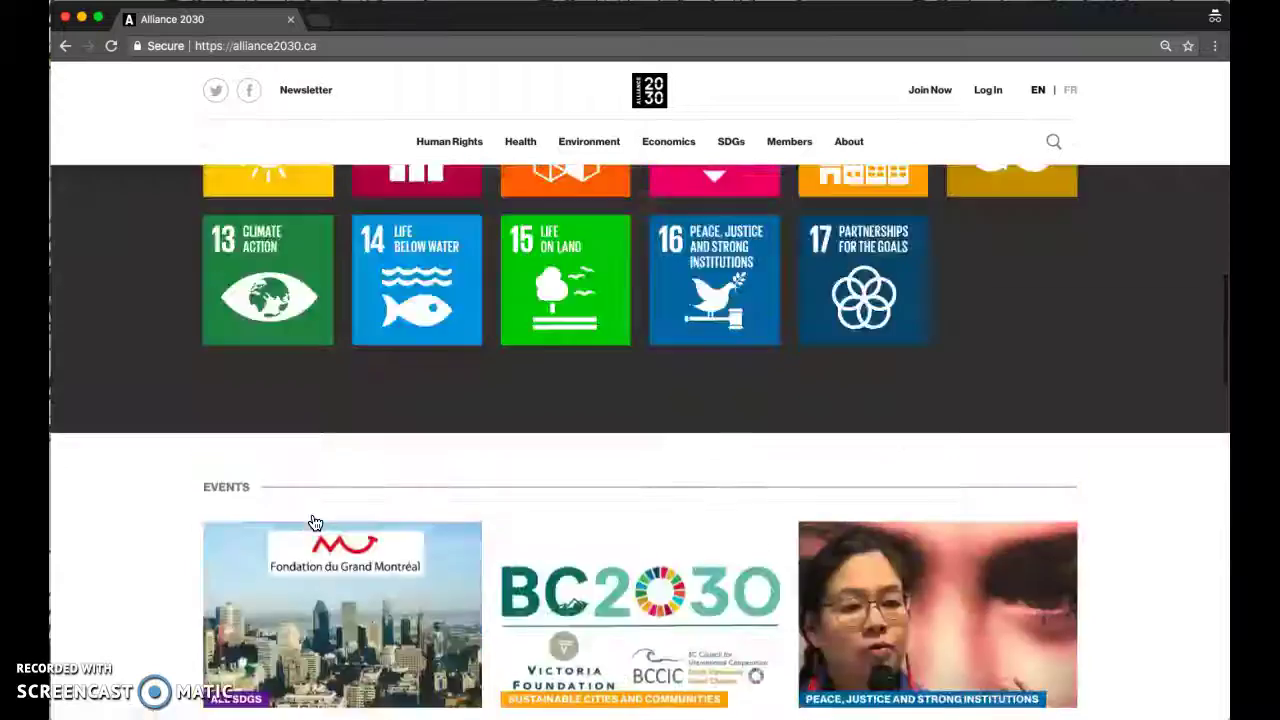
click(344, 490)
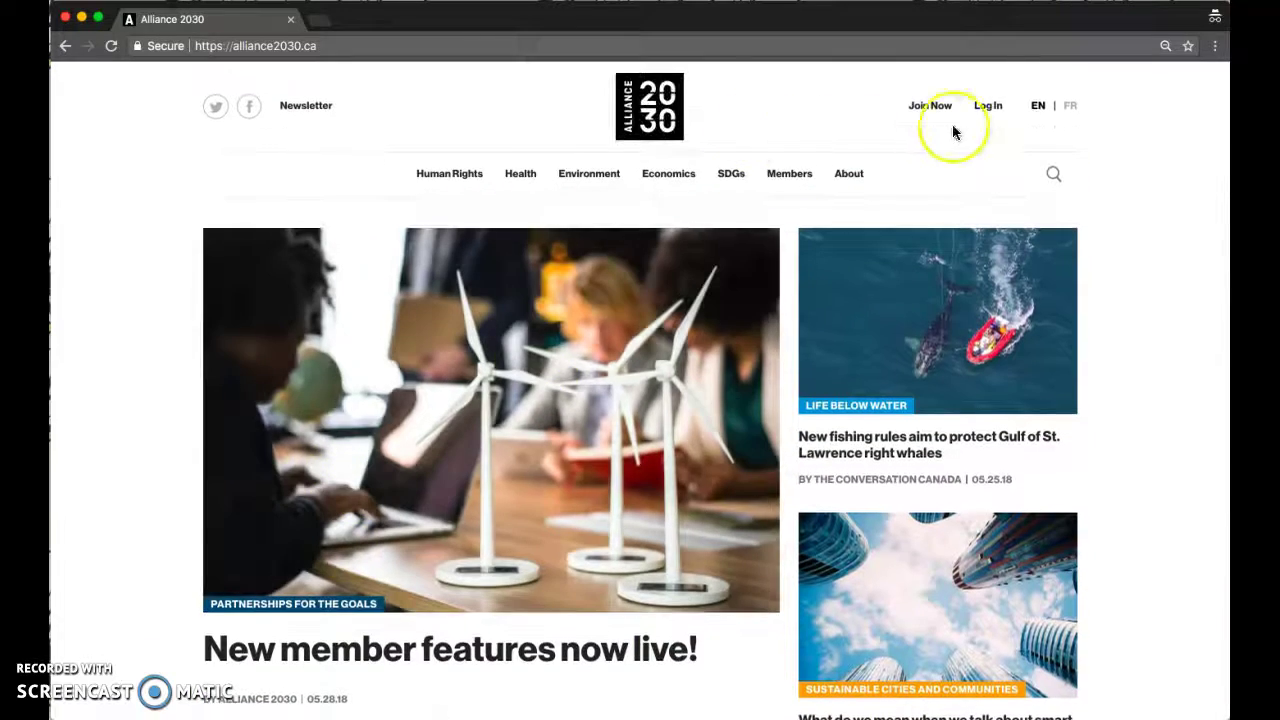
click(1070, 107)
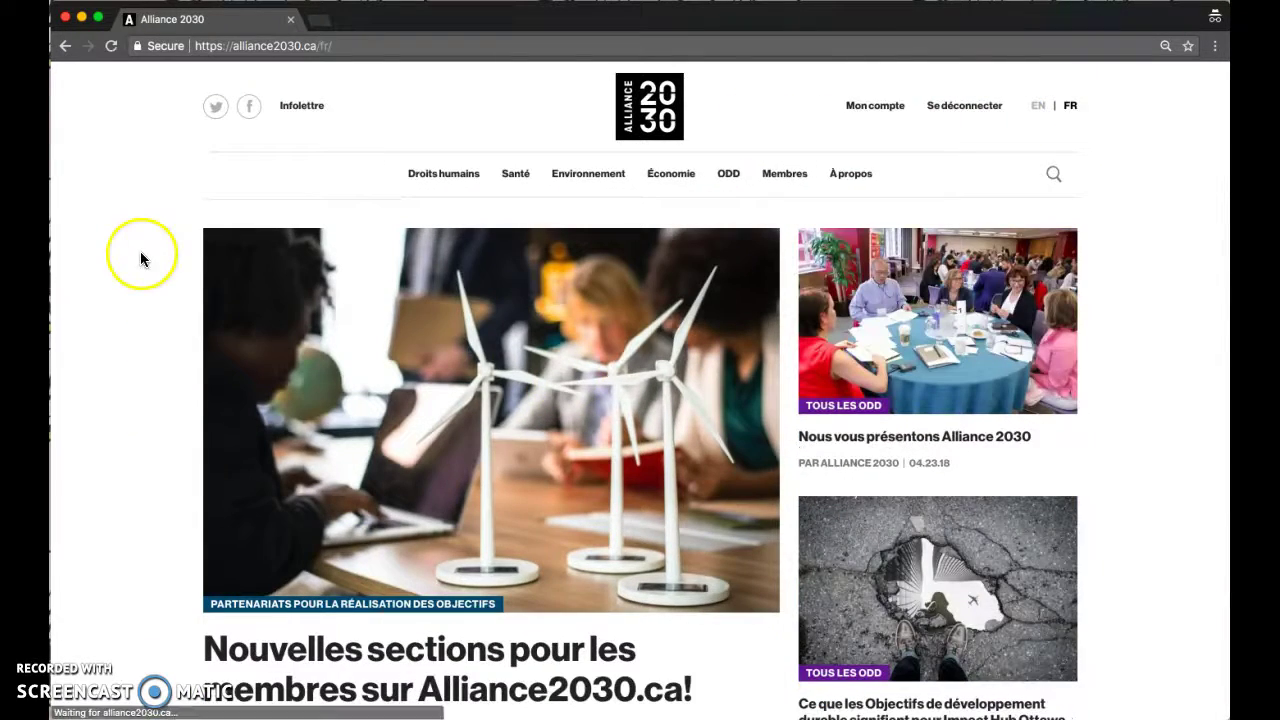